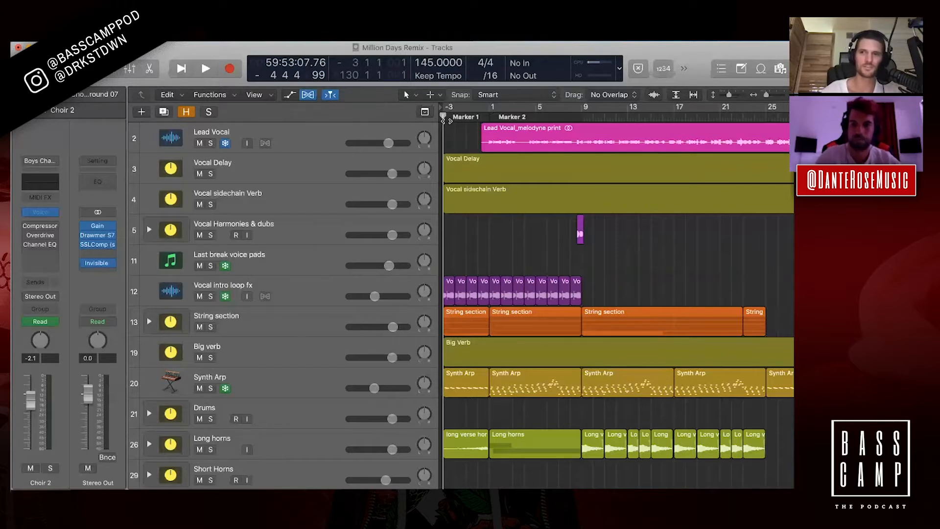
Play the arrangement from bar 71 to about bar 98, past Marker 4
scroll(563, 274, "right", 15)
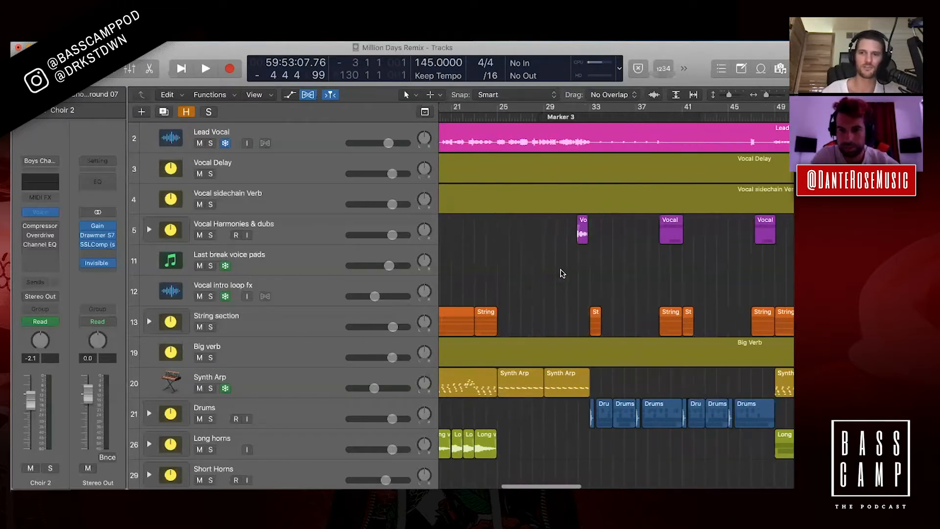
scroll(563, 274, "down", 5)
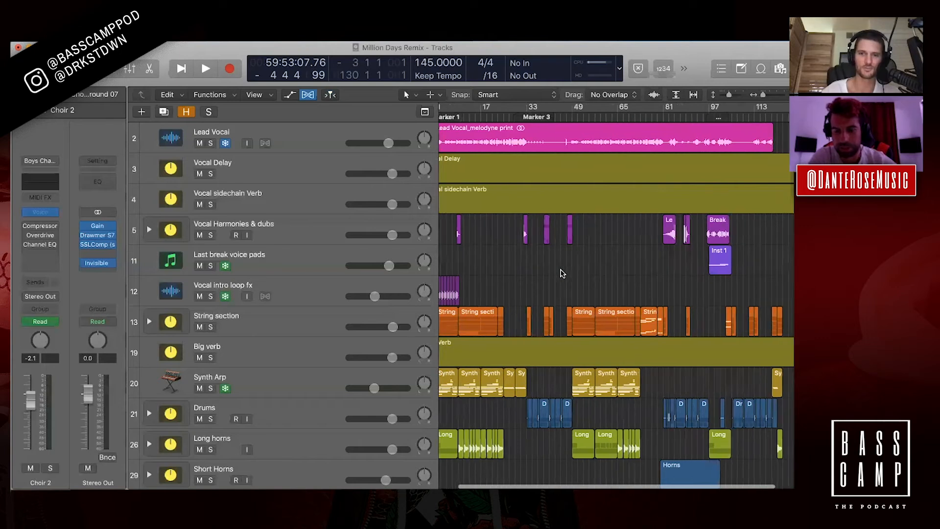
scroll(563, 273, "up", 5)
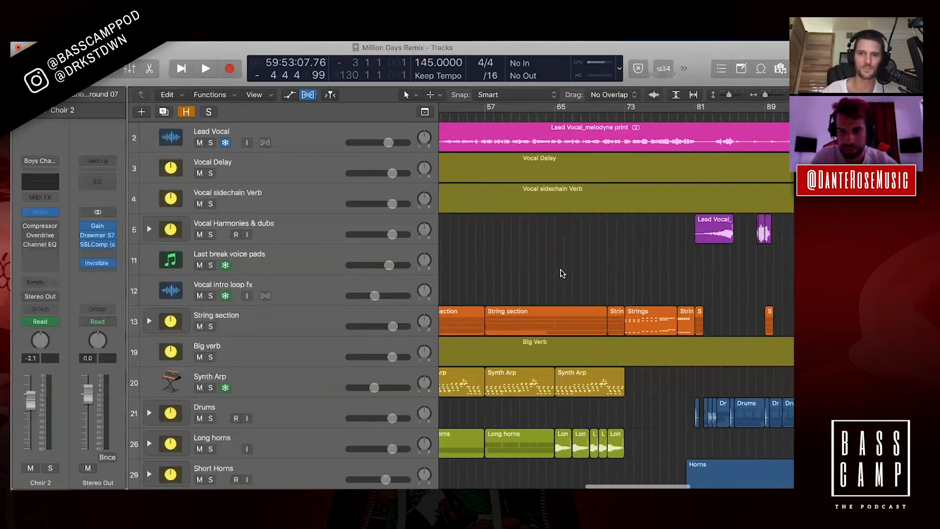
scroll(563, 273, "down", 5)
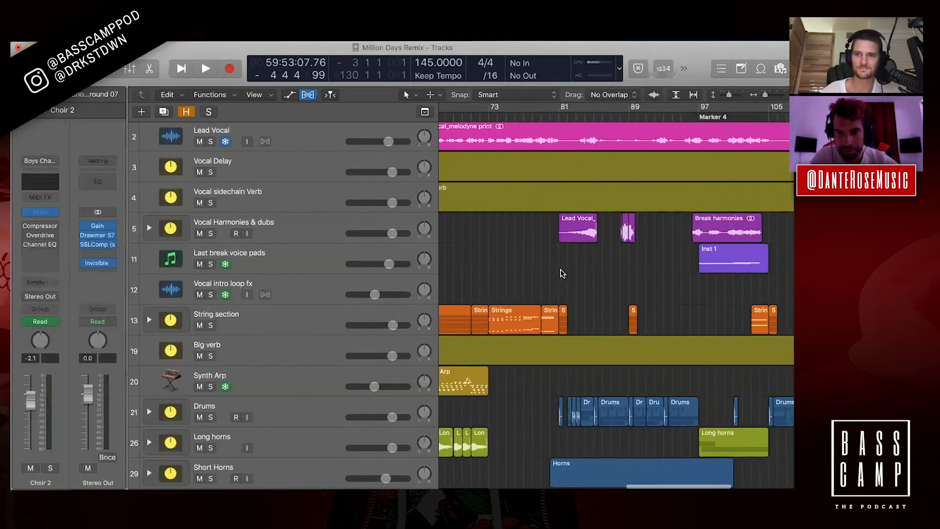
scroll(562, 273, "up", 5)
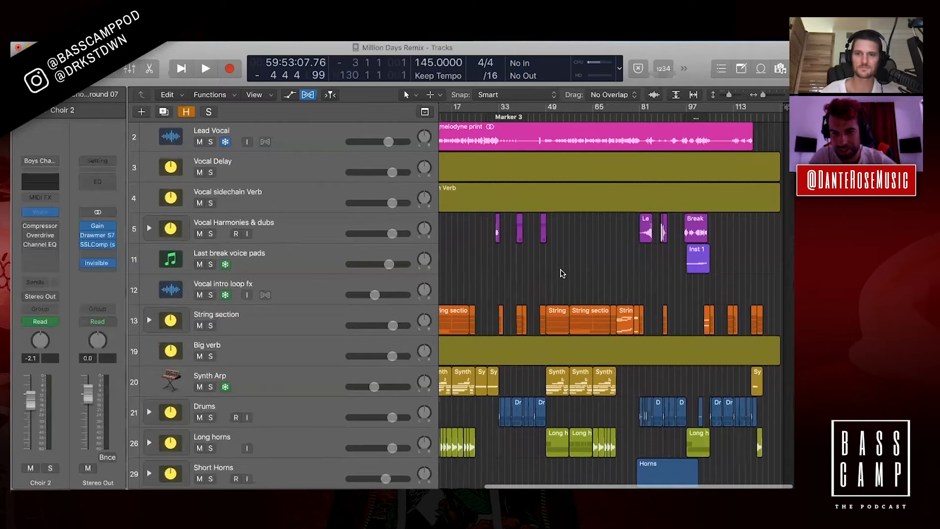
left_click(464, 118)
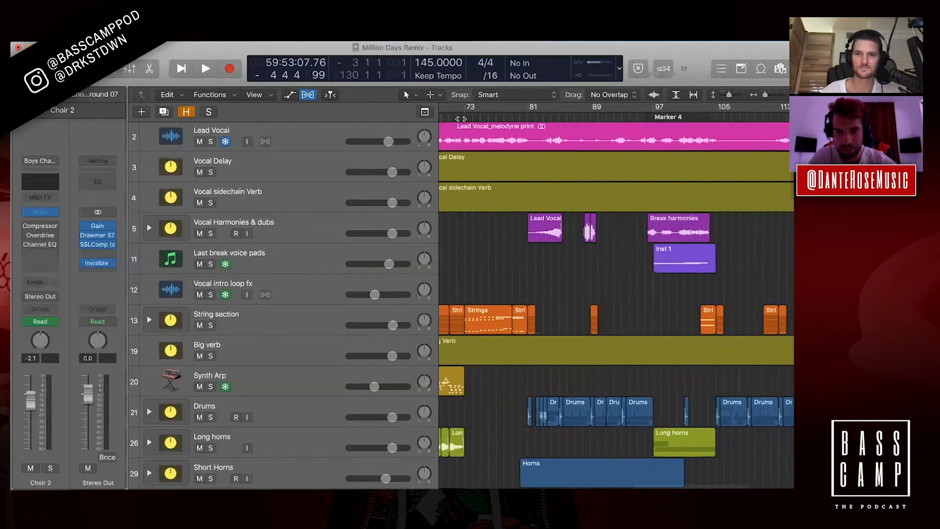
scroll(485, 163, "down", 1)
scroll(485, 161, "down", 2)
scroll(480, 147, "left", 3)
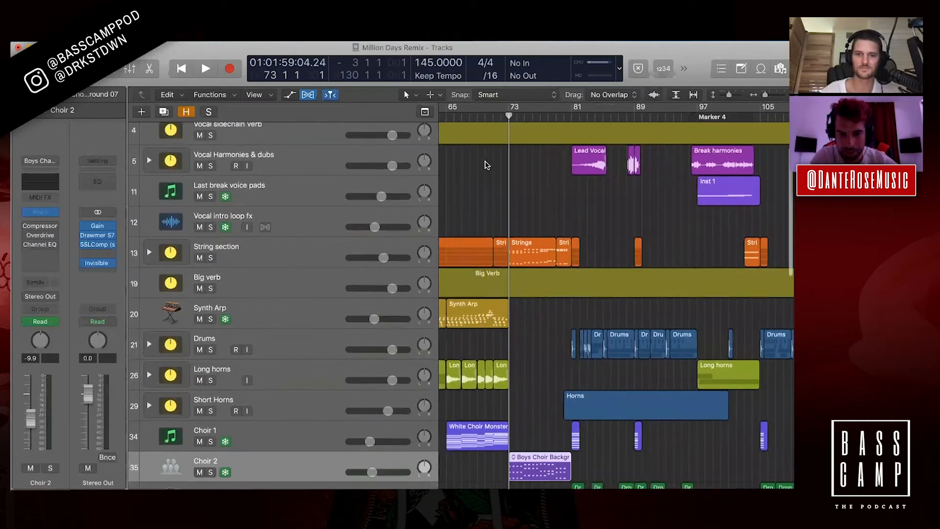
left_click(493, 118)
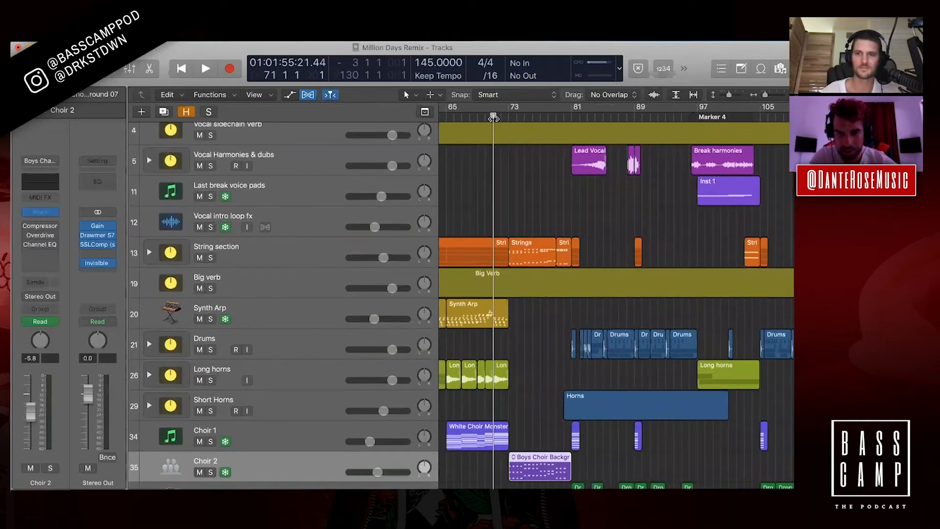
key("space")
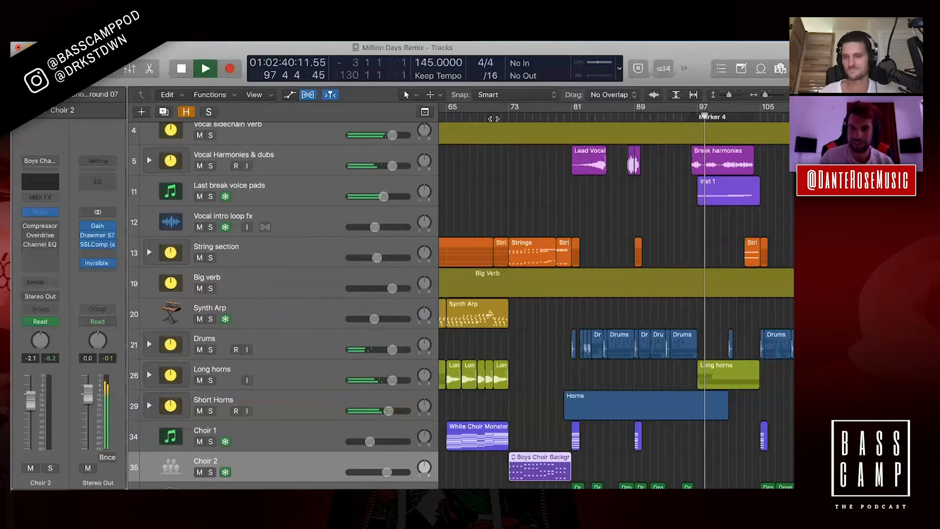
key("space")
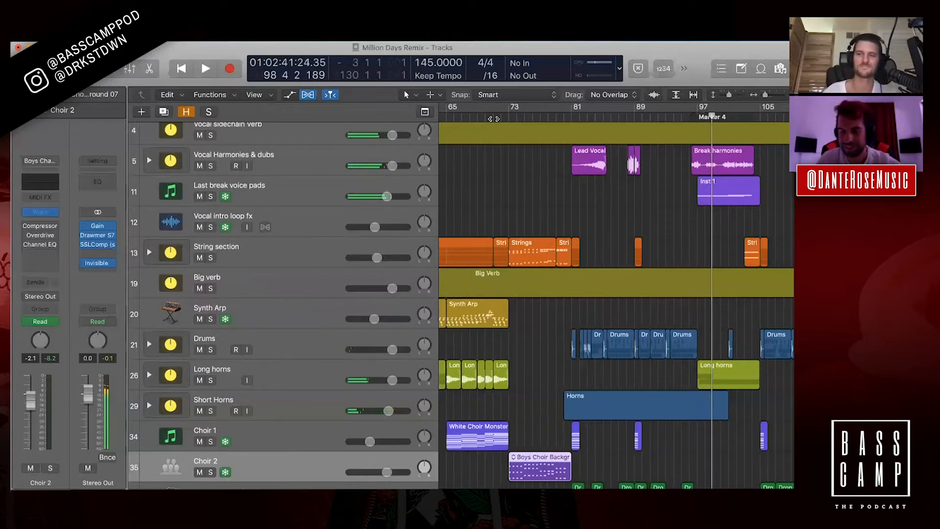
Return the playhead to the very start of the song, at bar -3, and start playback there
left_click(539, 117)
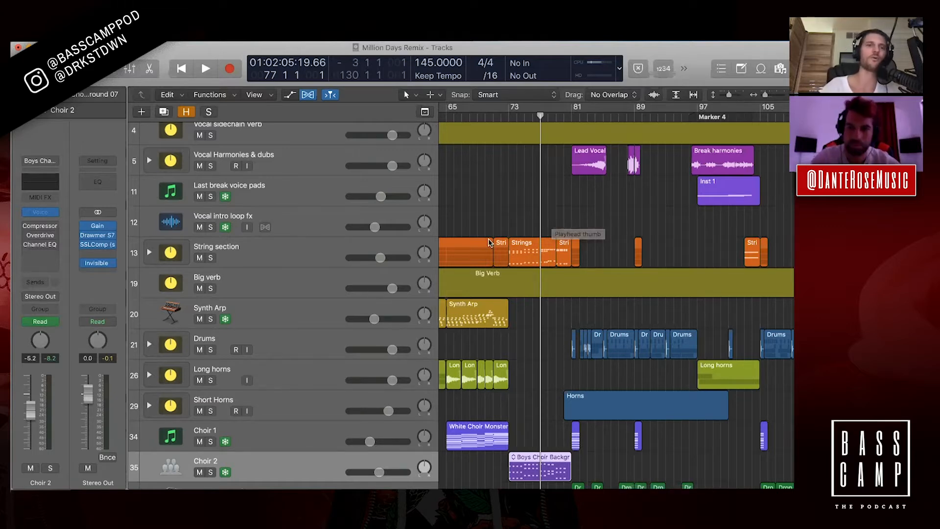
scroll(489, 242, "left", 15)
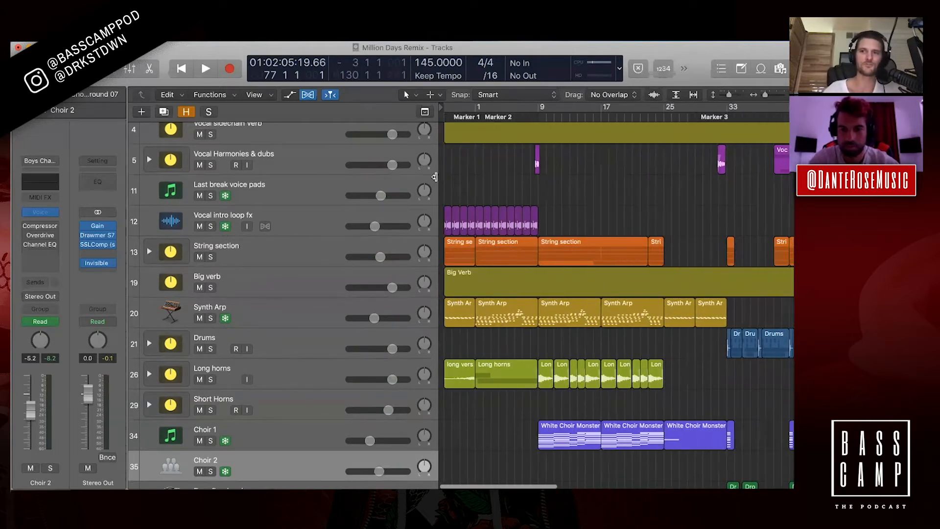
key("Return")
key("space")
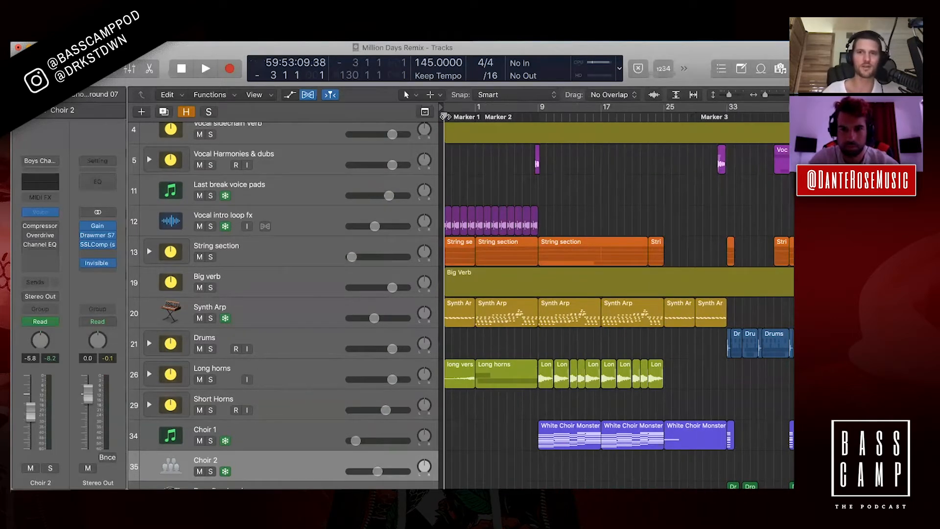
scroll(500, 193, "up", 3)
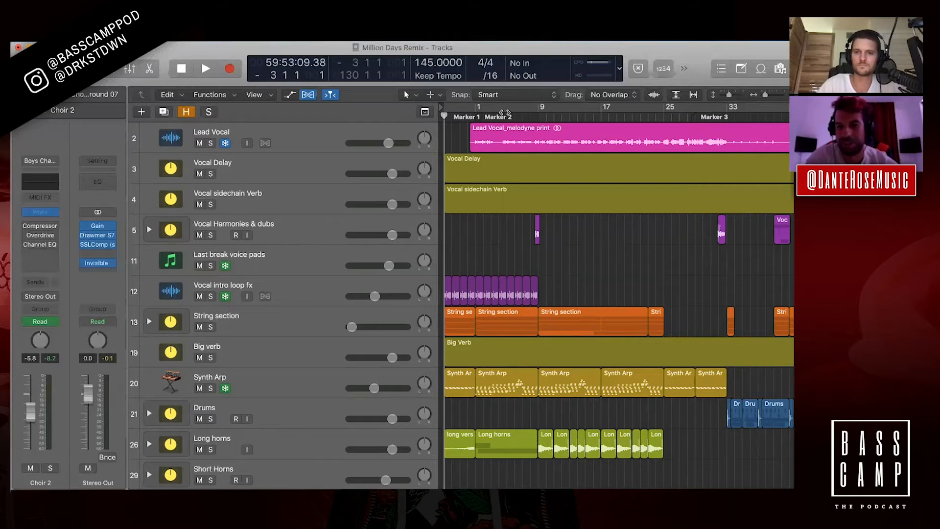
Solo the String section stack and play it from bar 0 to about bar 4
left_click(468, 114)
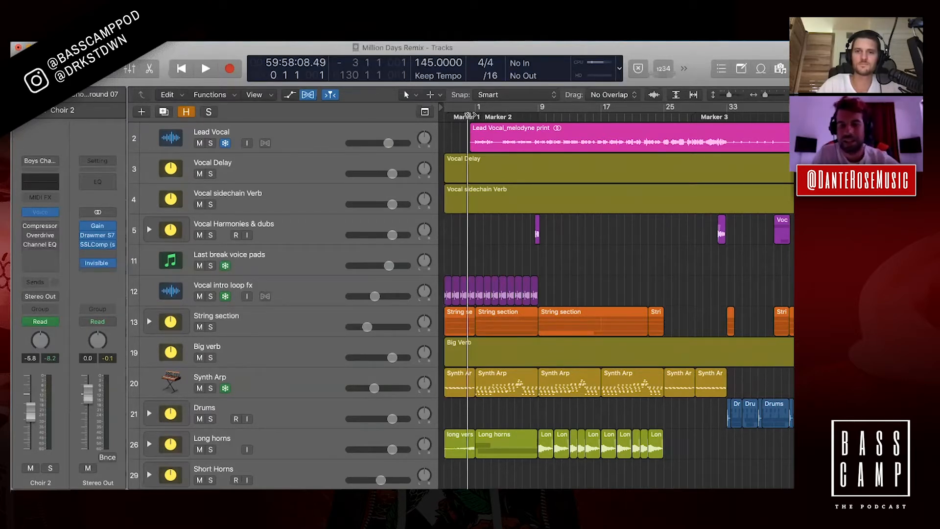
scroll(478, 269, "down", 3)
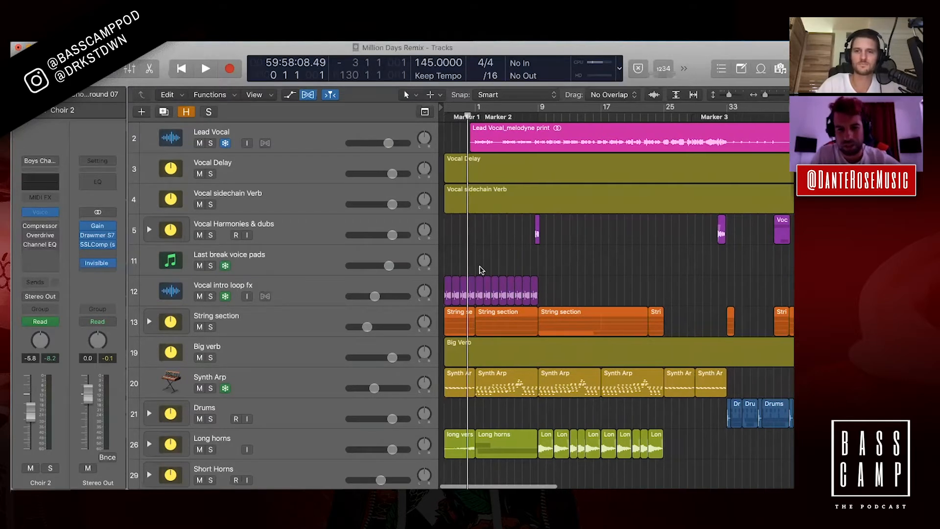
left_click(210, 288)
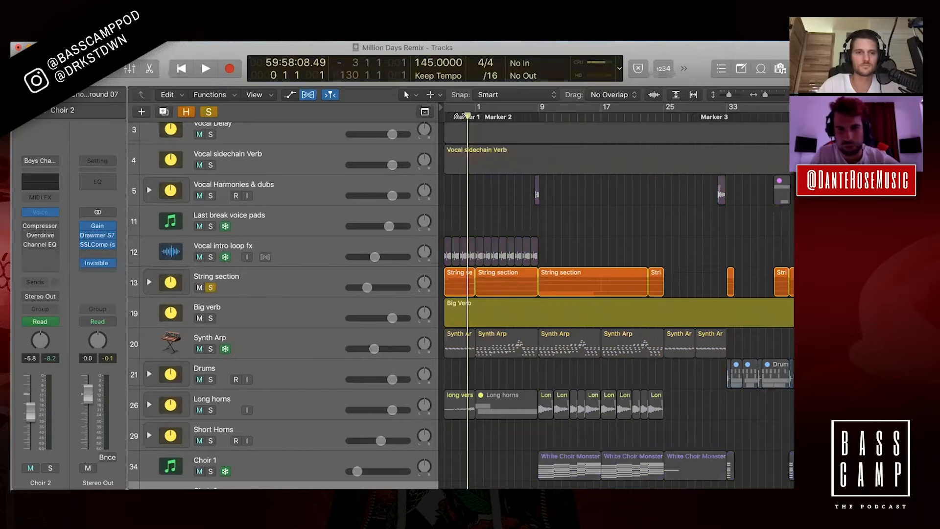
key("space")
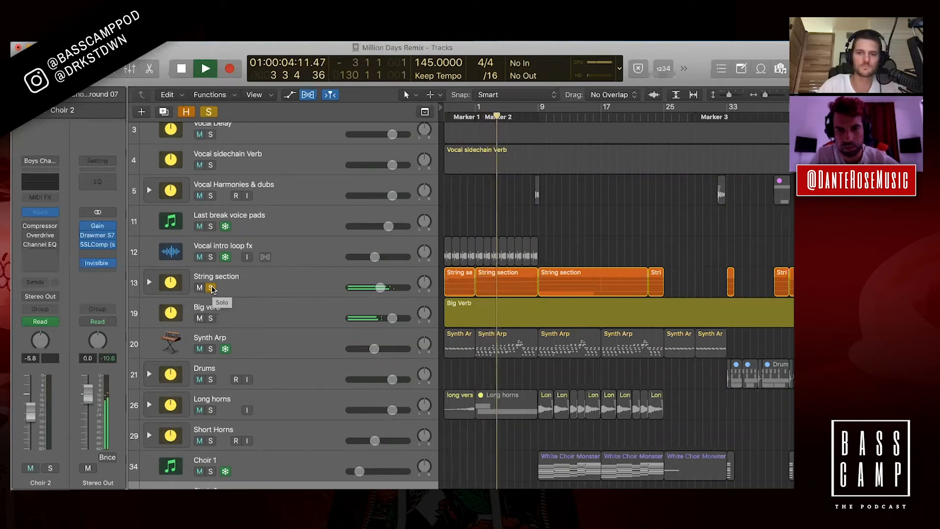
key("space")
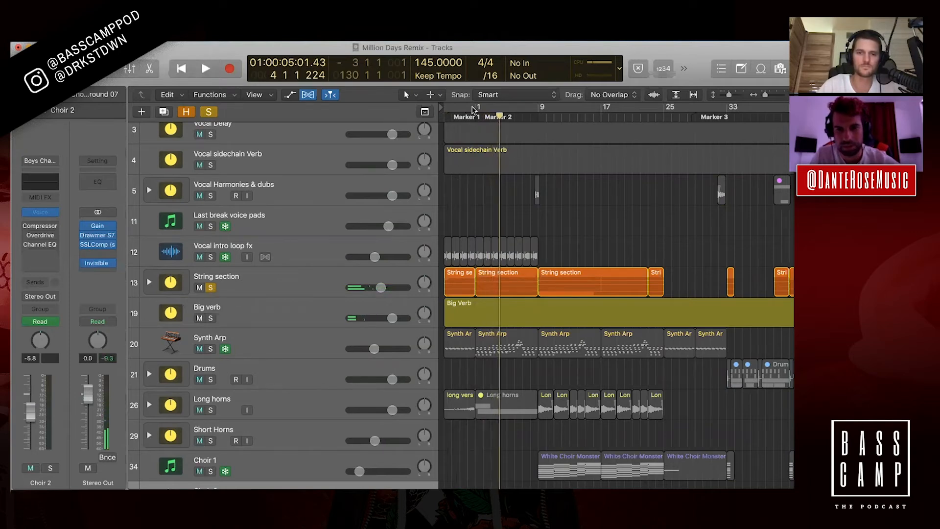
Place the playhead at bar 1 and expand the String section stack to reveal its individual instrument tracks
left_click(475, 119)
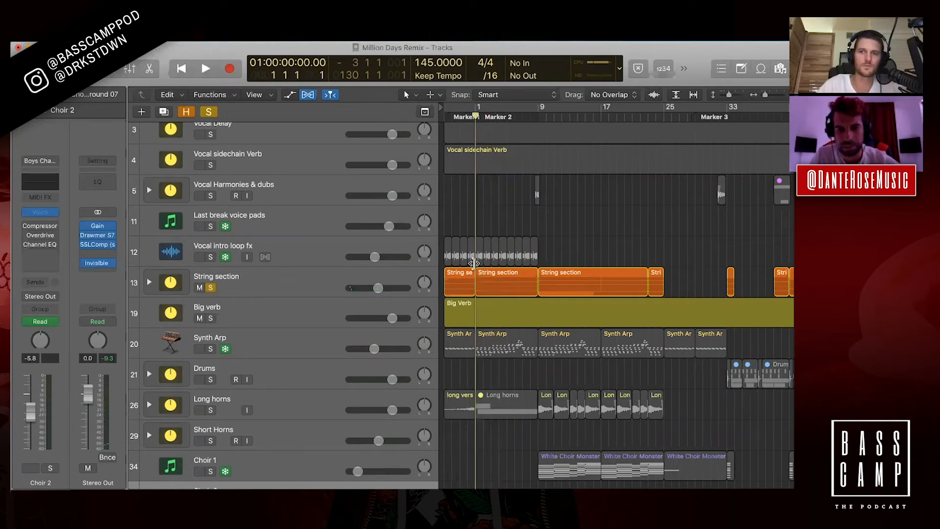
scroll(474, 263, "up", 2)
key("ctrl+alt+super+m")
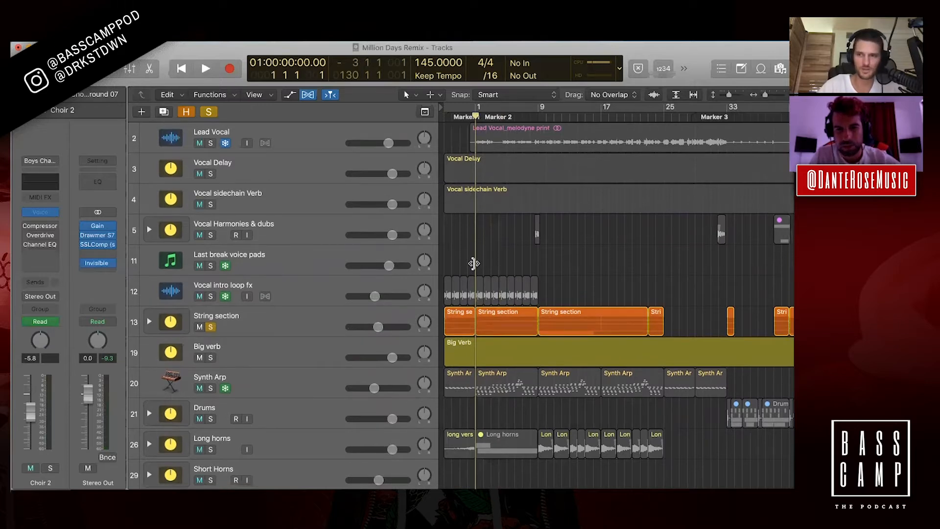
left_click(150, 322)
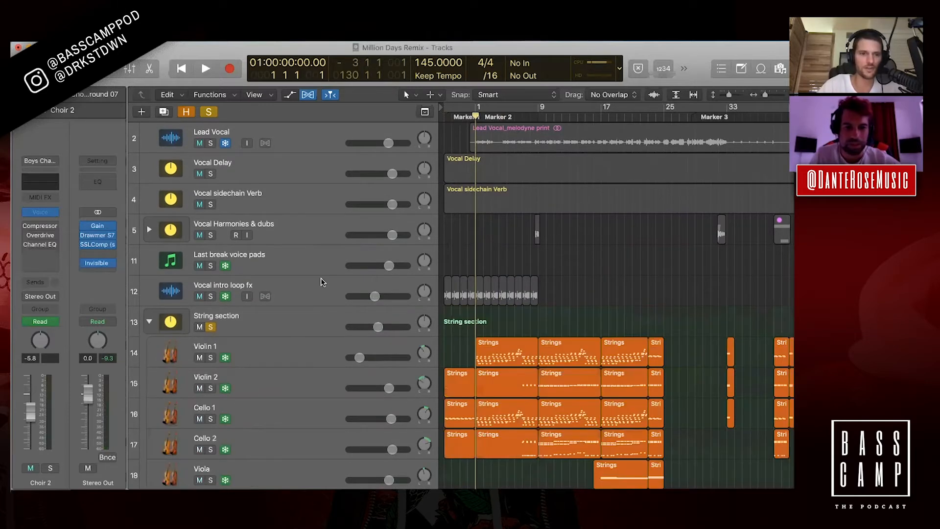
scroll(321, 277, "down", 4)
Examine the Violin 1 and Violin 2 tracks of the String section, selecting them alternately to compare their panning and levels
left_click(278, 252)
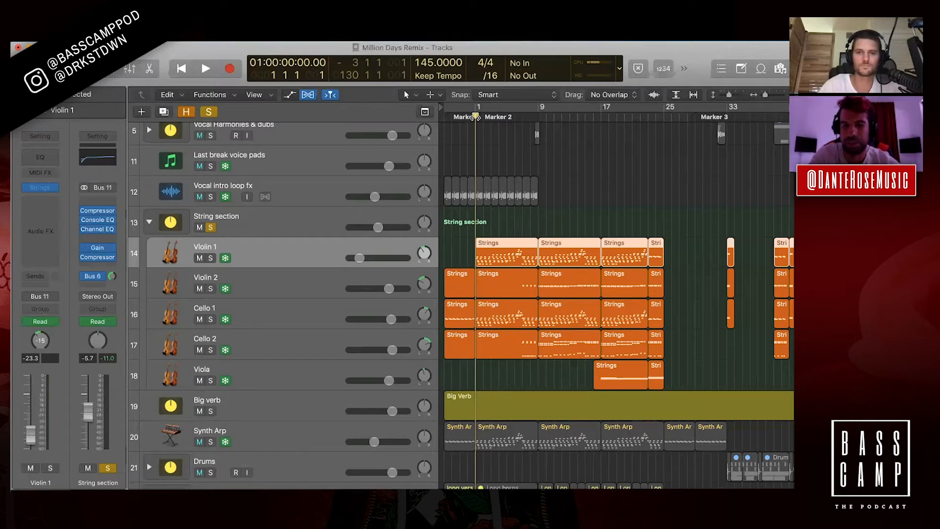
left_click(274, 211)
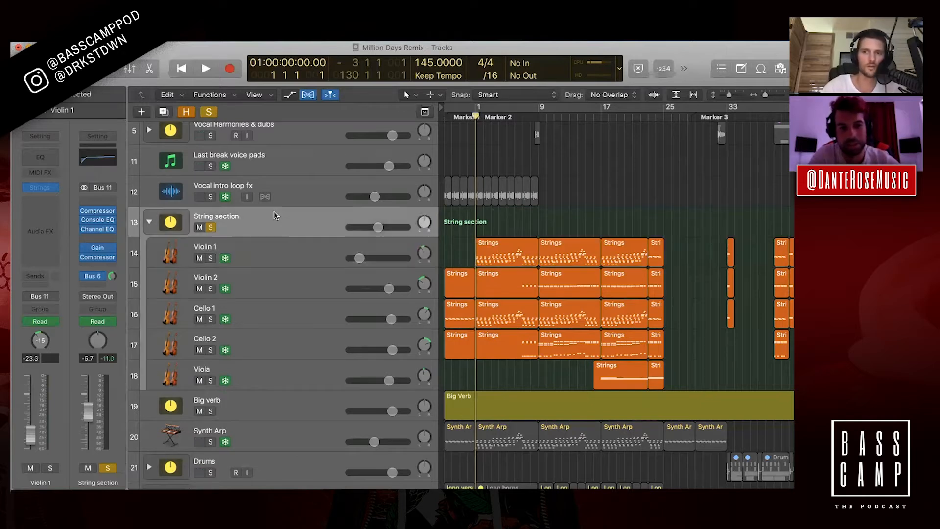
left_click(278, 251)
scroll(278, 251, "down", 2)
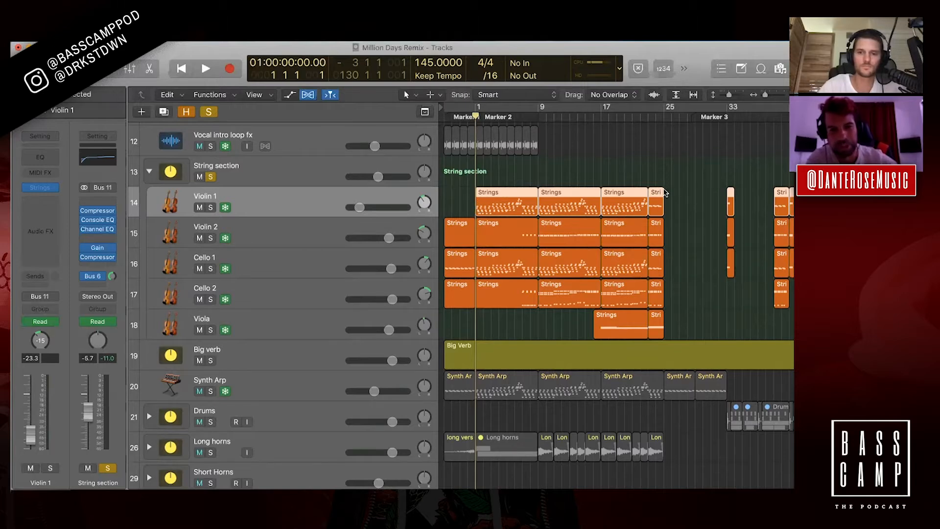
left_click(280, 227)
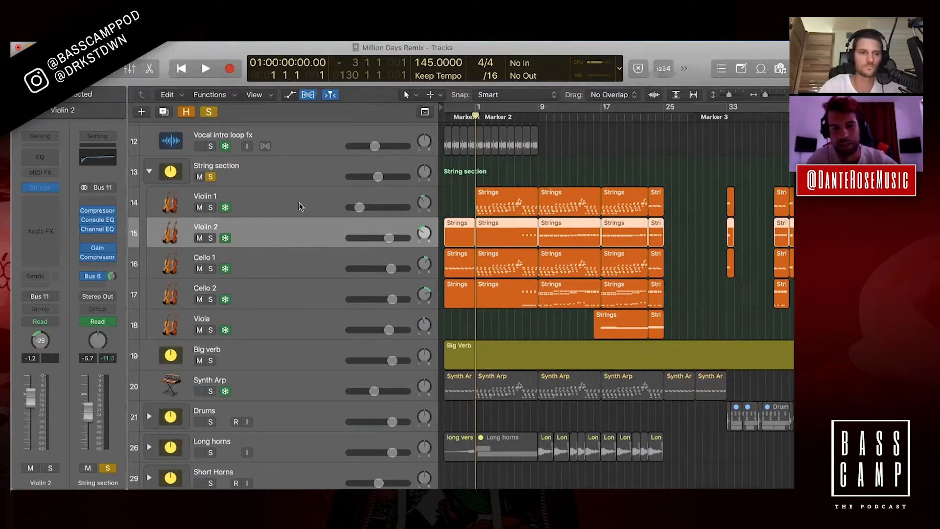
left_click(293, 187)
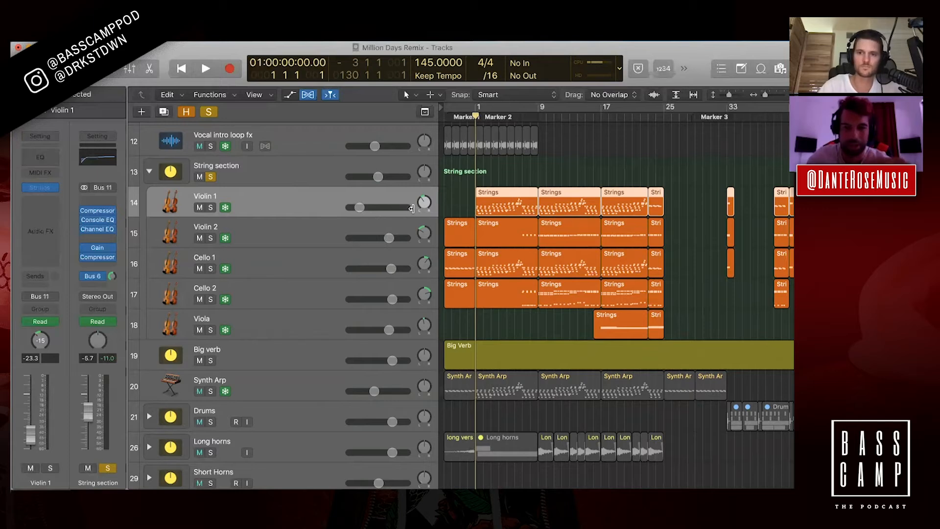
left_click(283, 228)
left_click(262, 201)
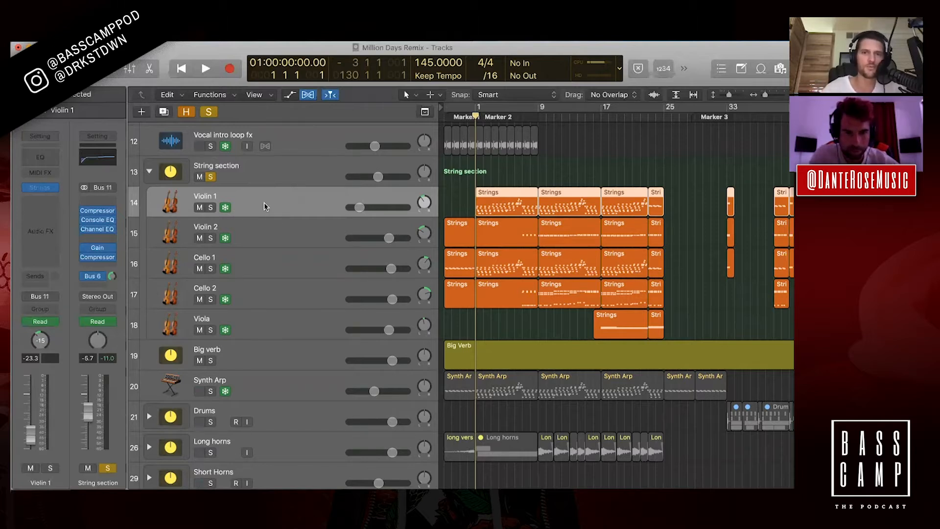
left_click(272, 232)
left_click(278, 200)
left_click(291, 231)
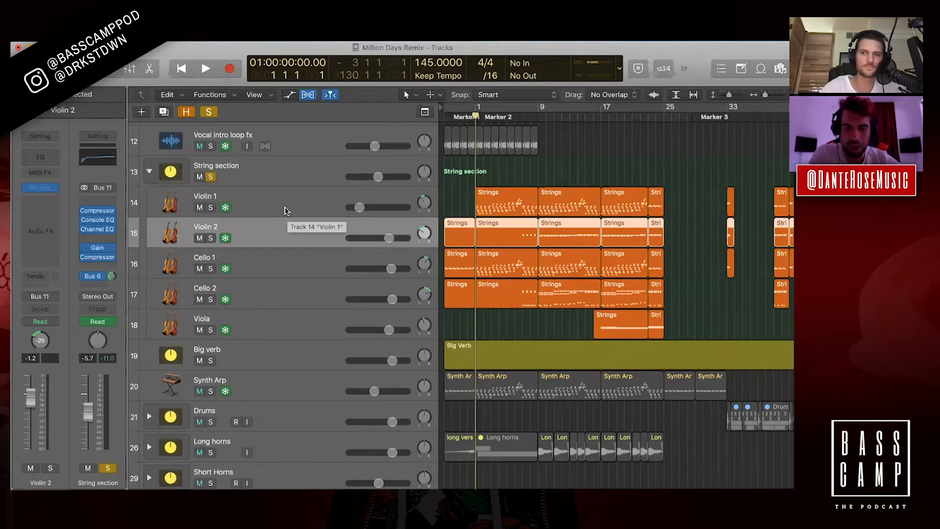
left_click(267, 201)
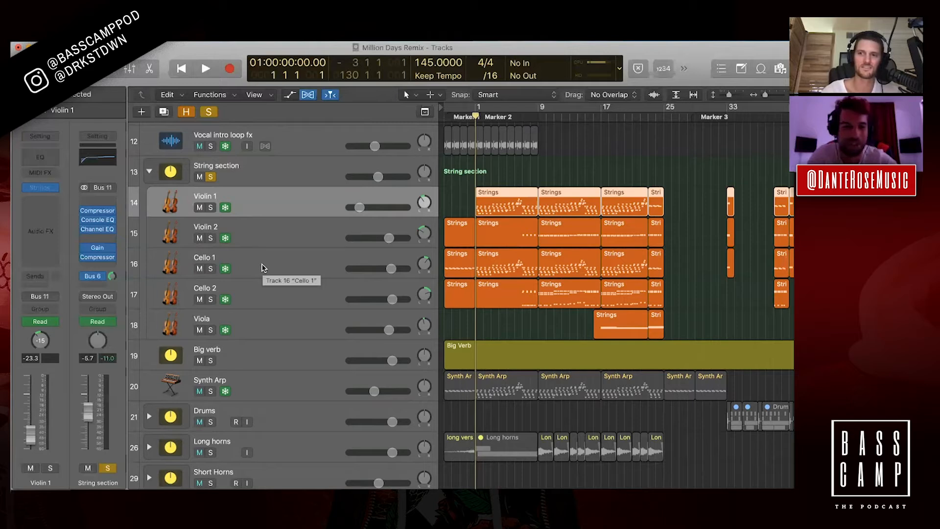
Open the Viola track's Strings region around bar 17 in the Piano Roll and reduce the editor's height
left_click(287, 336)
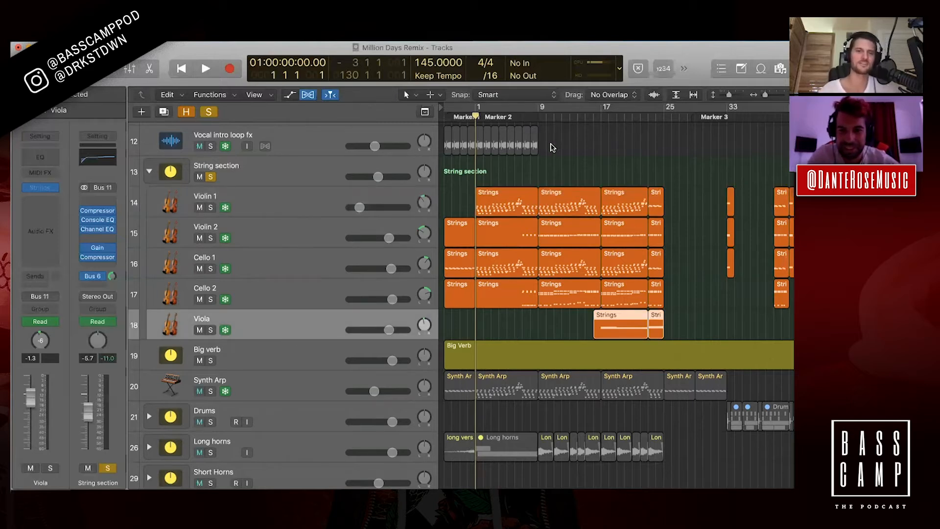
left_click(601, 115)
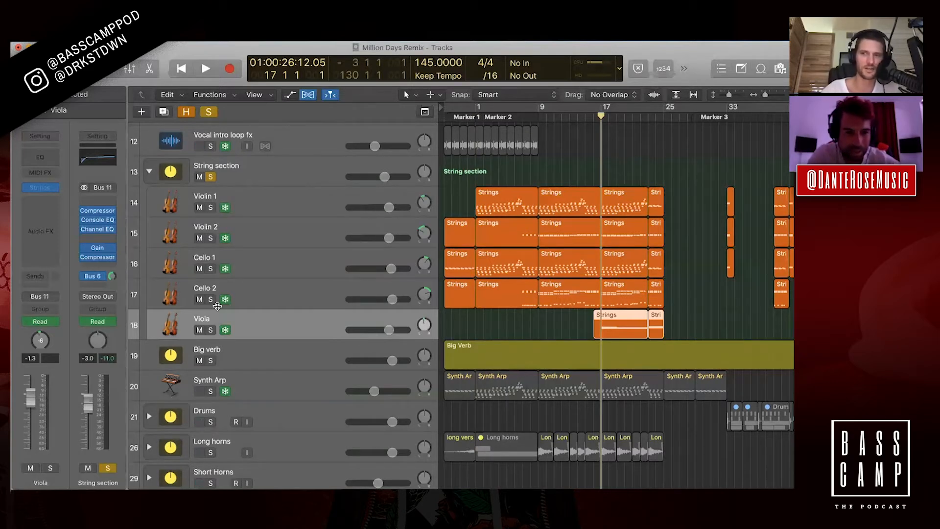
key("super+Right")
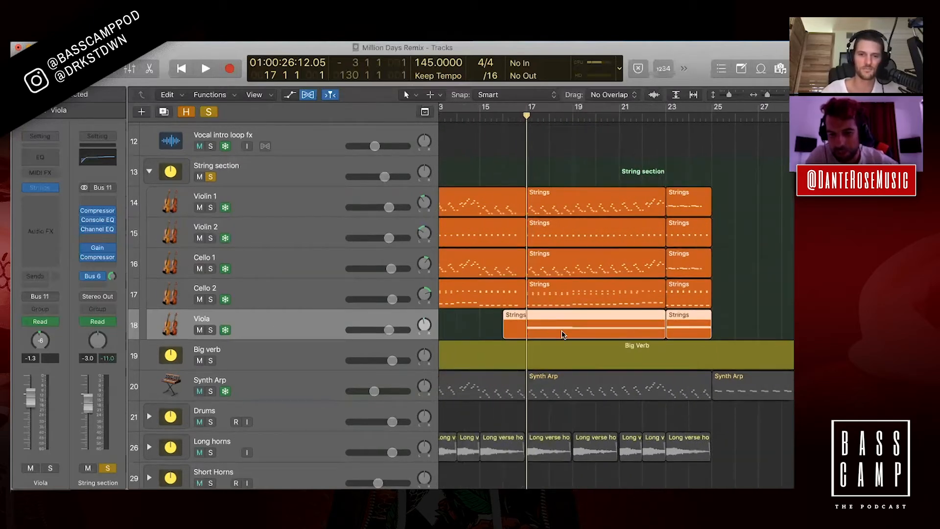
double_click(558, 330)
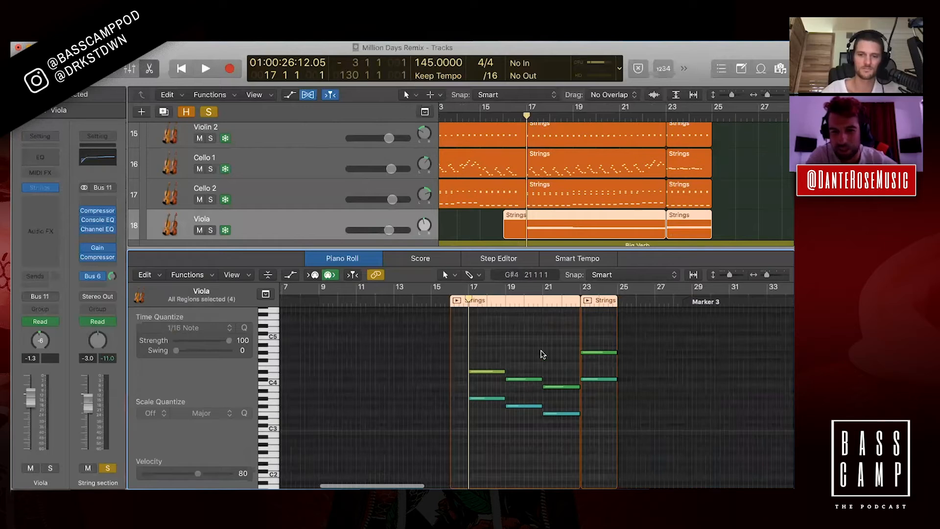
left_click_drag(538, 247, 538, 350)
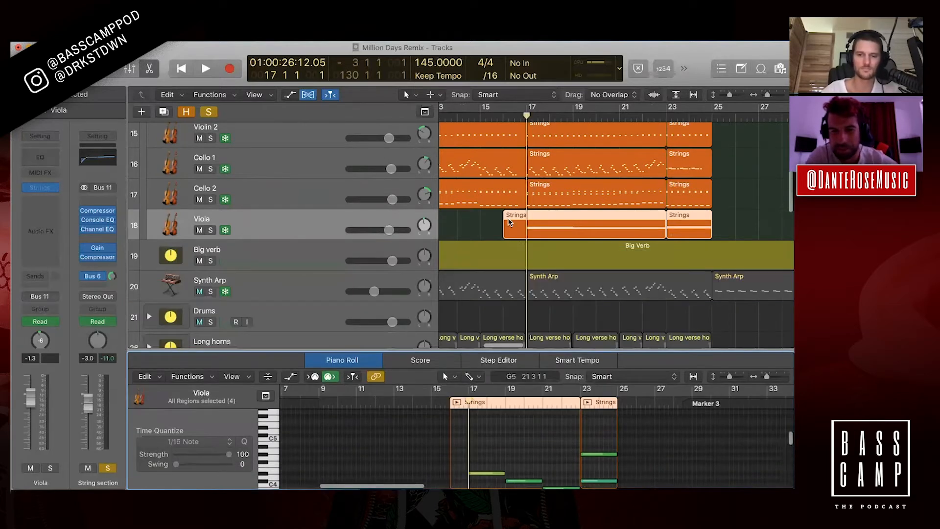
Collapse the String section stack and select the Lead Vocal track to show its channel strip
key("super+Left")
scroll(510, 223, "up", 1)
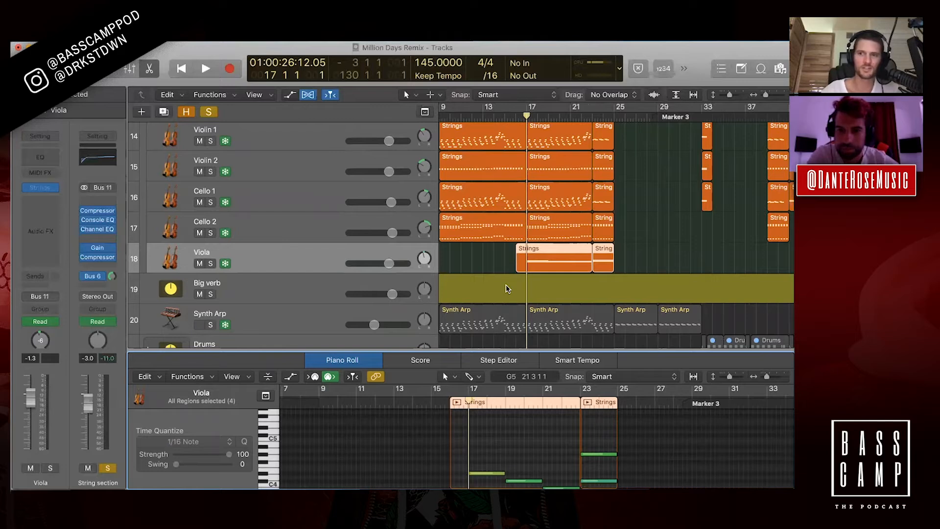
scroll(508, 289, "up", 1)
scroll(508, 289, "left", 6)
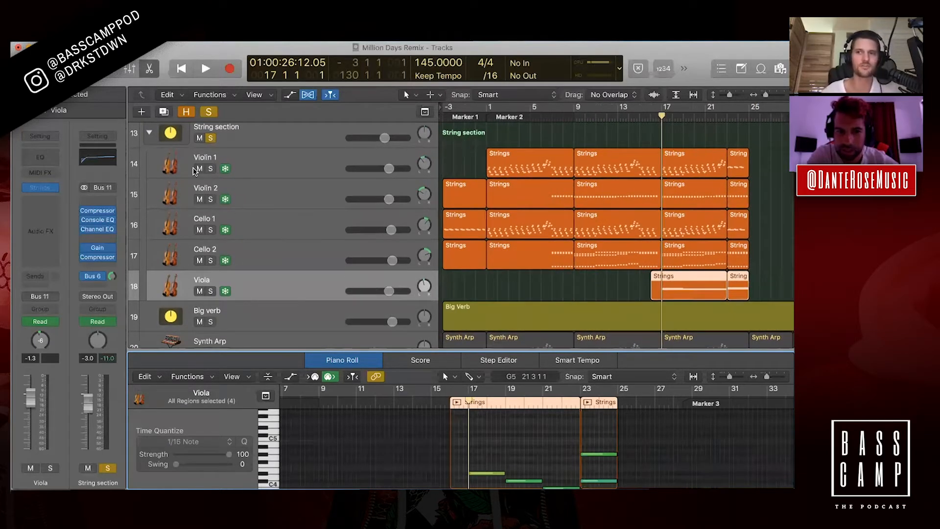
left_click(150, 133)
scroll(519, 182, "up", 3)
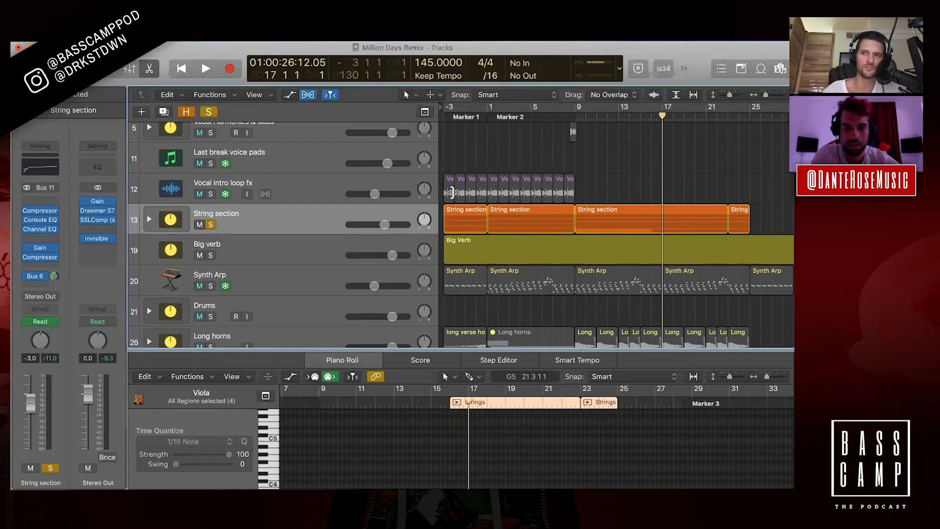
scroll(452, 193, "up", 5)
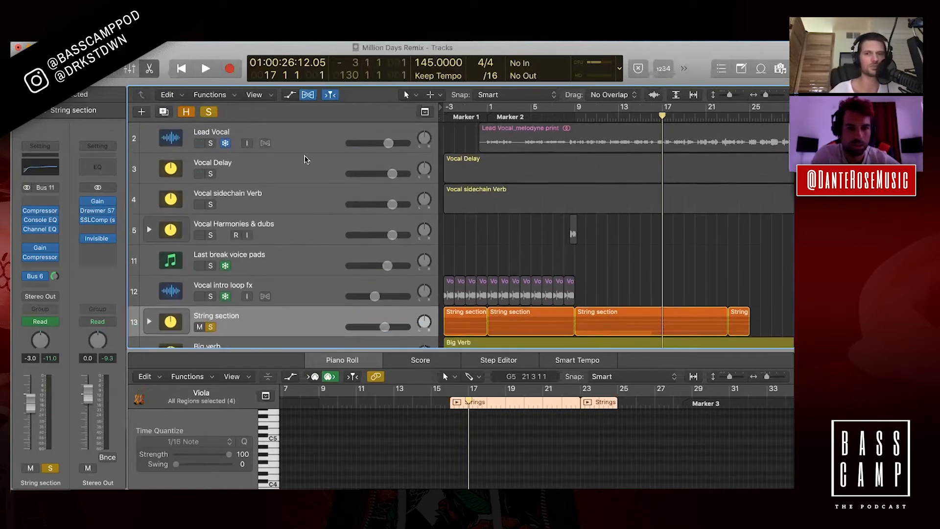
left_click(318, 139)
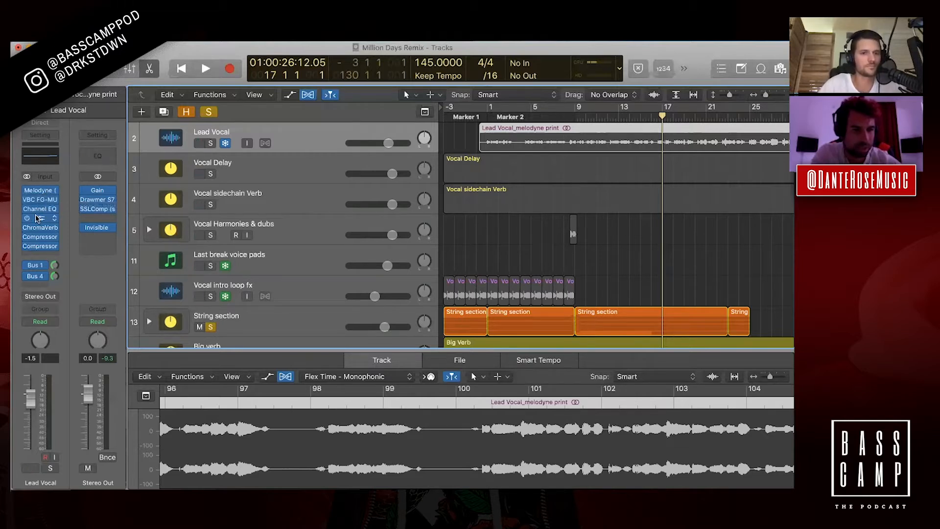
Inspect the VBC FG-MU compressor on the Lead Vocal channel, then close its window
left_click(42, 200)
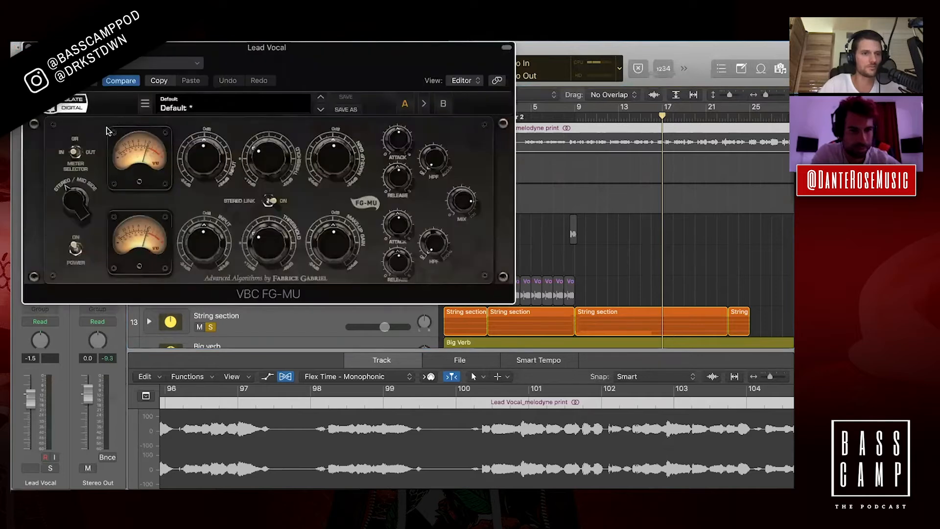
left_click_drag(137, 48, 266, 158)
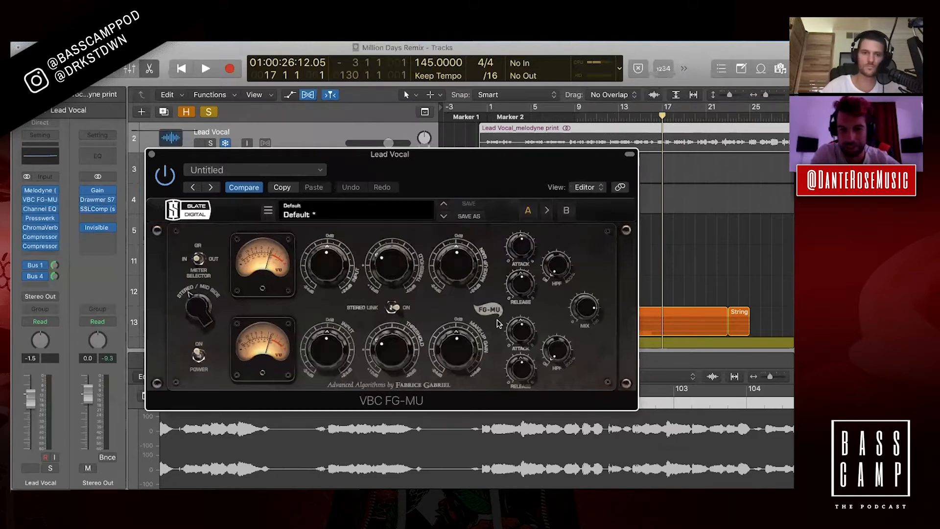
key("ctrl+m")
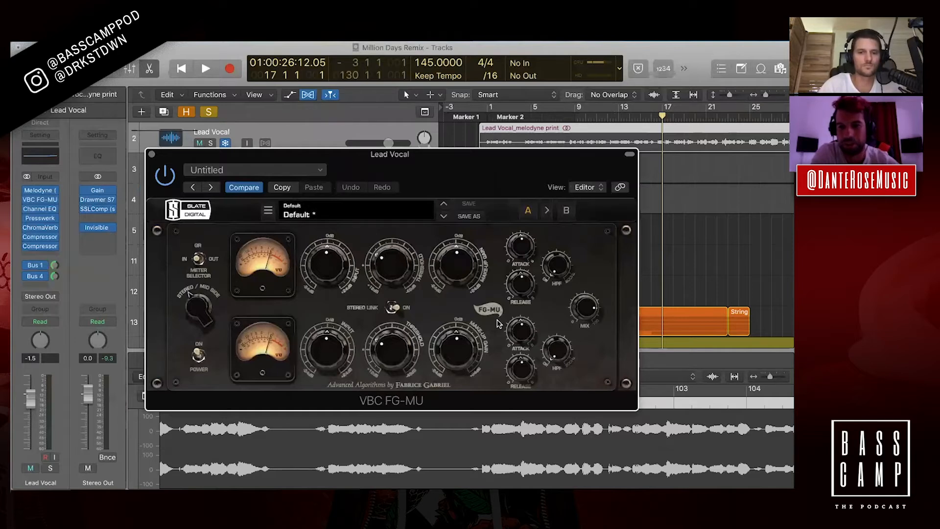
key("ctrl+m")
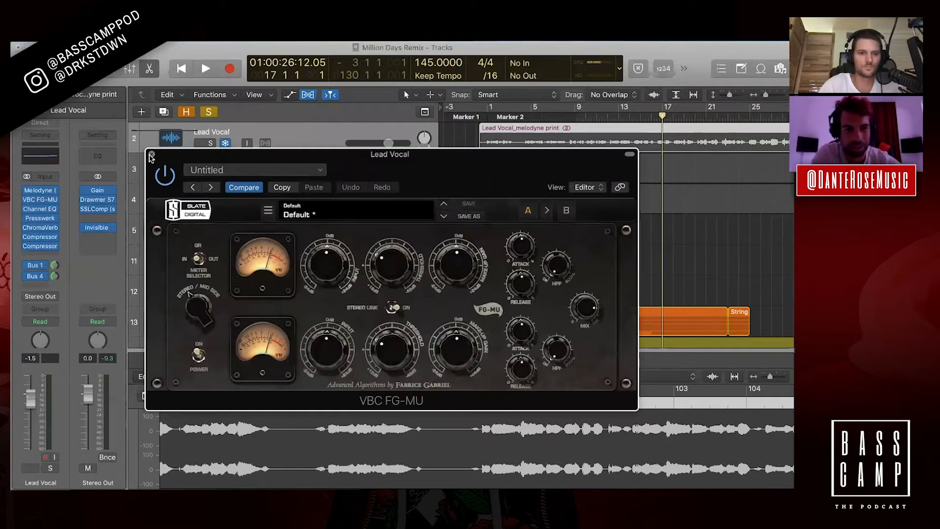
left_click(152, 156)
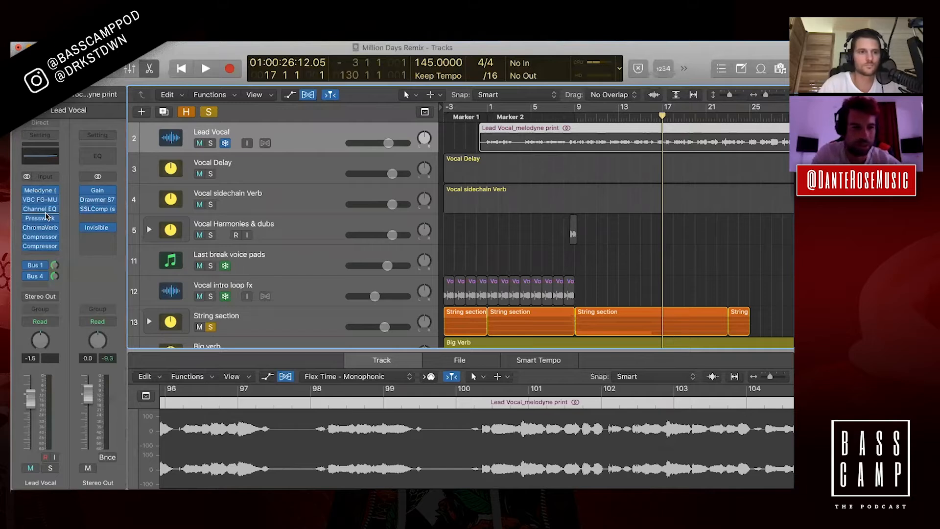
Review the Lead Vocal's Presswerk and ChromaVerb settings, closing each plug-in window after viewing
mouse_move(40, 221)
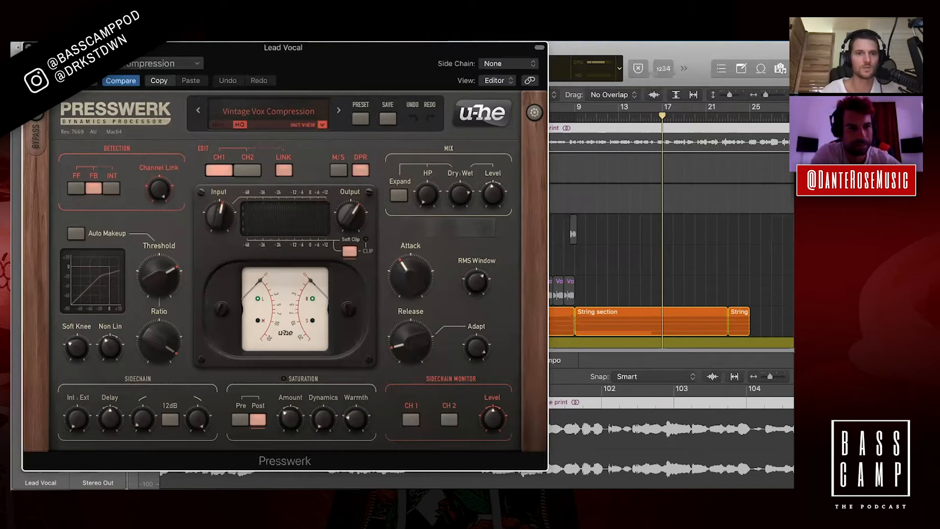
key("super+w")
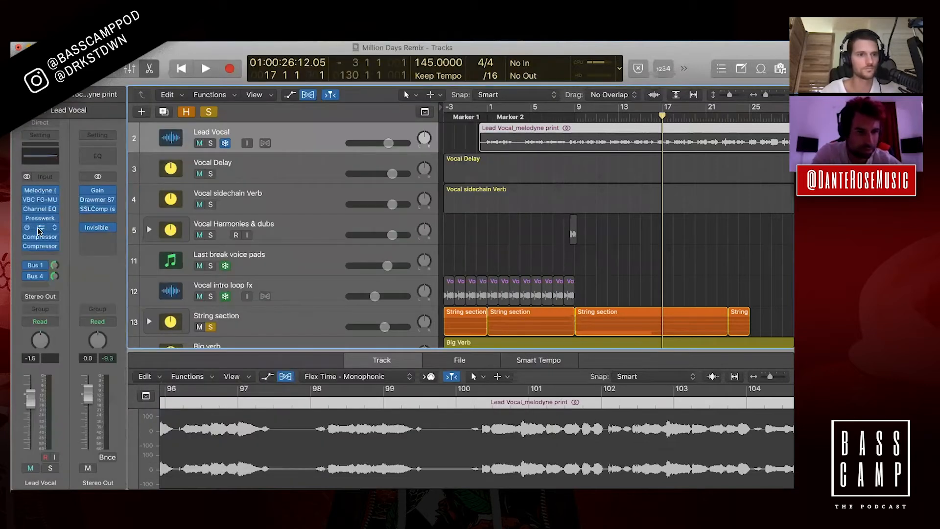
left_click(40, 230)
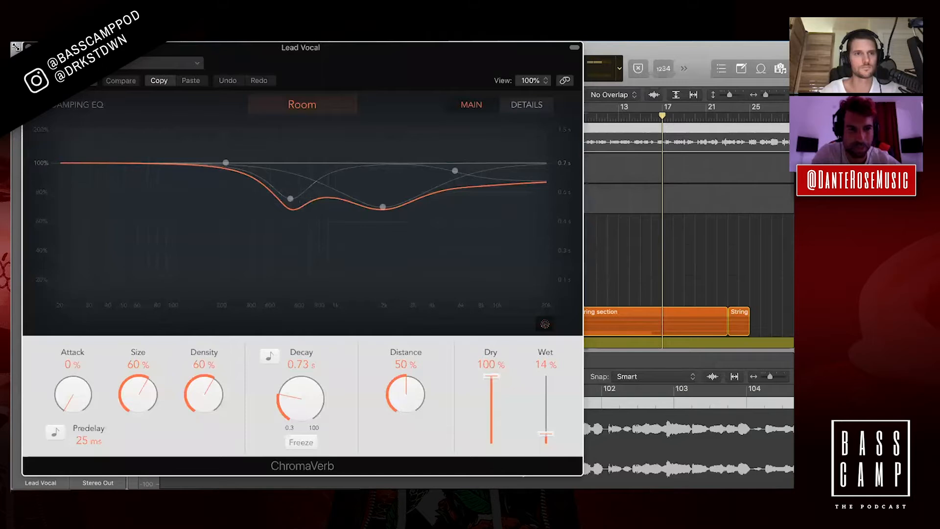
key("super+w")
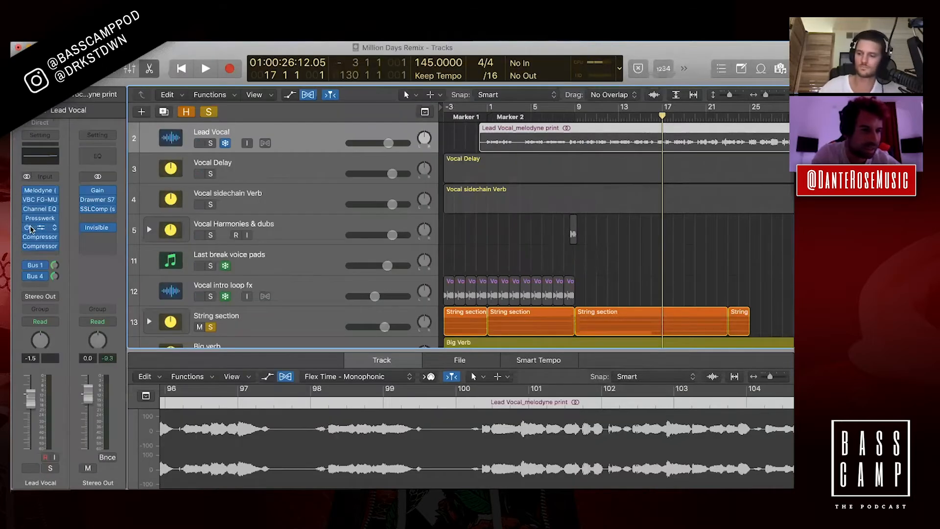
Check the side-chain sources of both Compressor plug-ins on the Lead Vocal channel without changing them
mouse_move(40, 240)
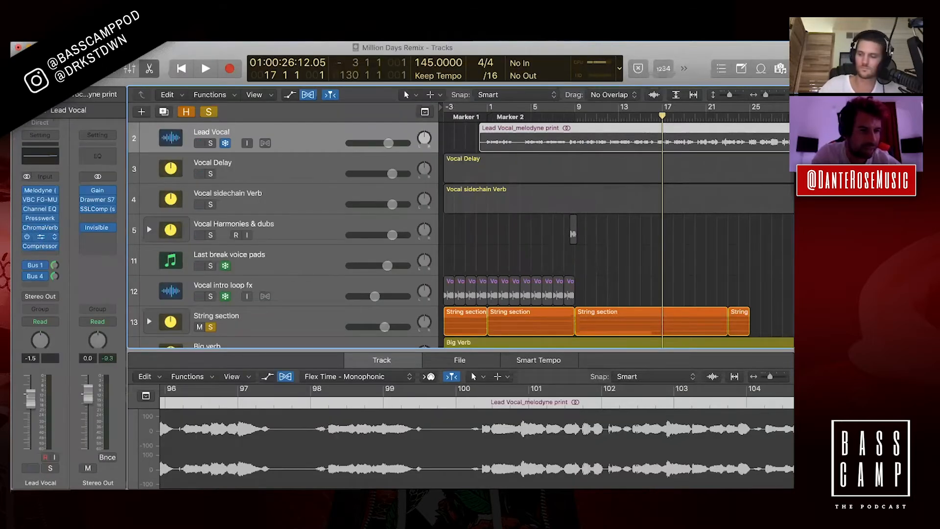
left_click(40, 245)
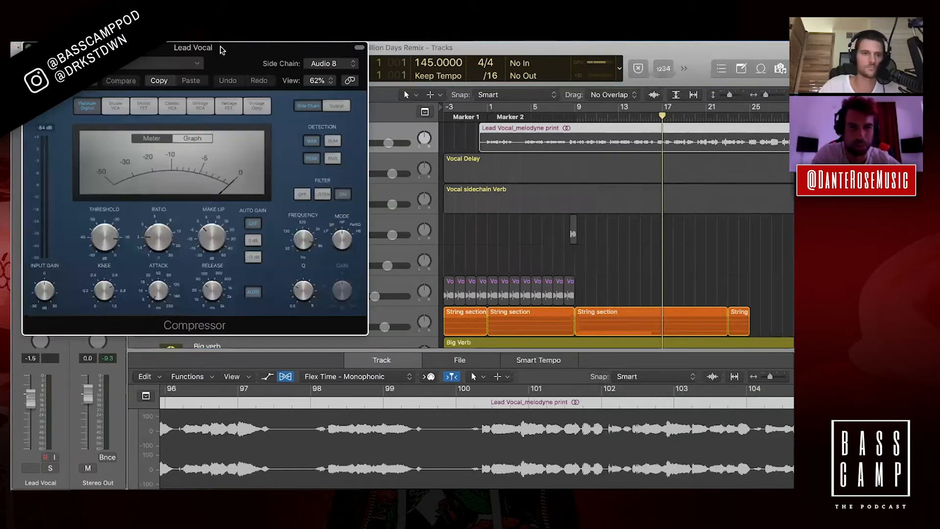
left_click(329, 64)
key("Escape")
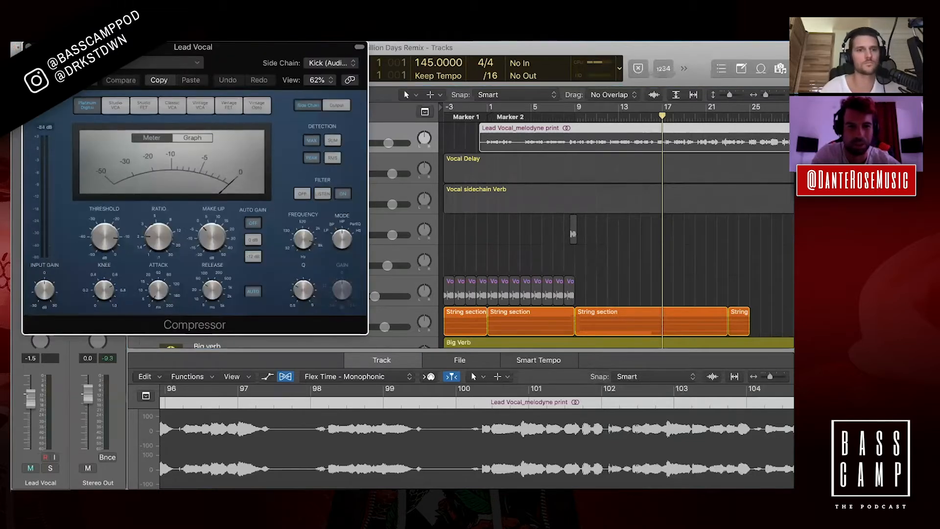
left_click(28, 47)
left_click(44, 250)
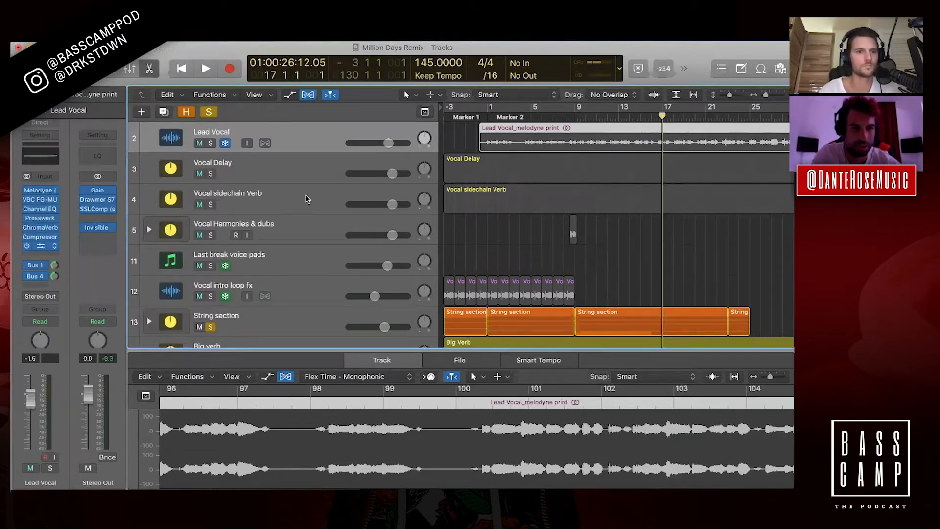
left_click(329, 65)
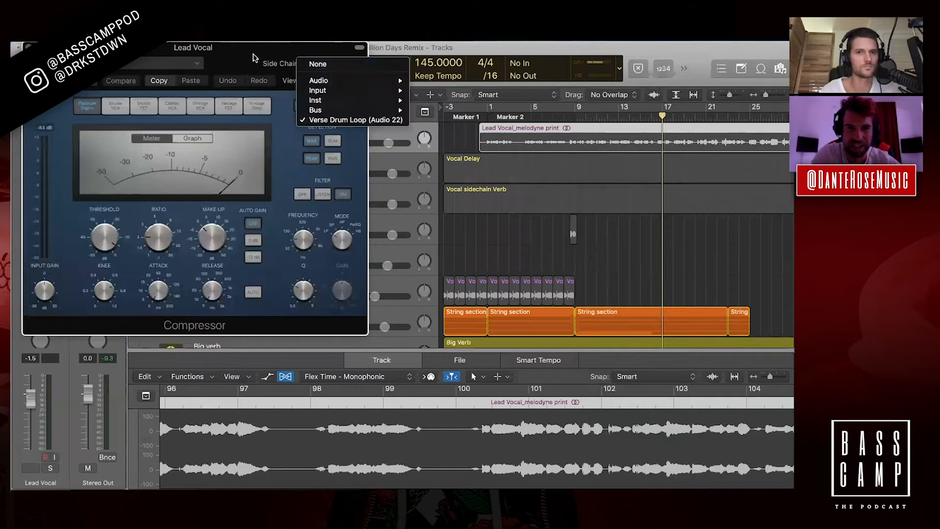
left_click(255, 57)
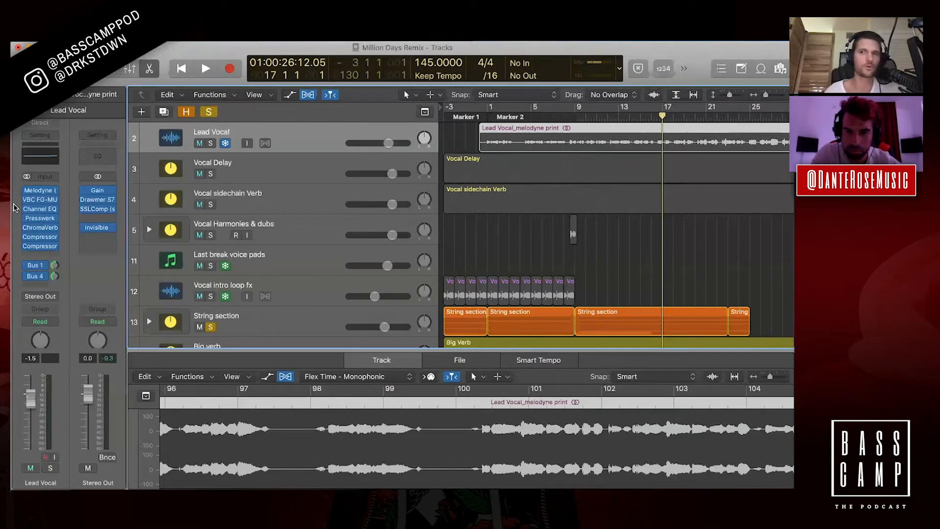
Reopen the Lead Vocal's VBC FG-MU to examine its threshold and input controls, and close it again
mouse_move(45, 200)
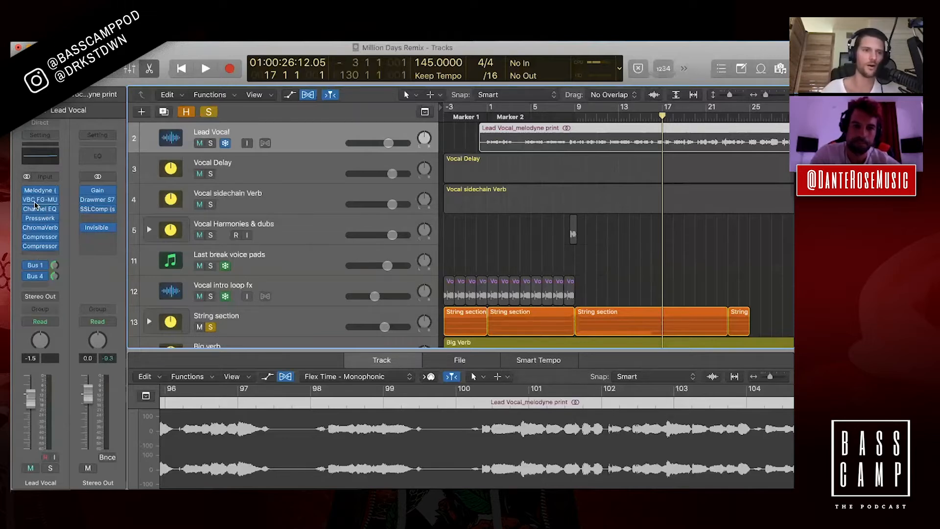
left_click(42, 200)
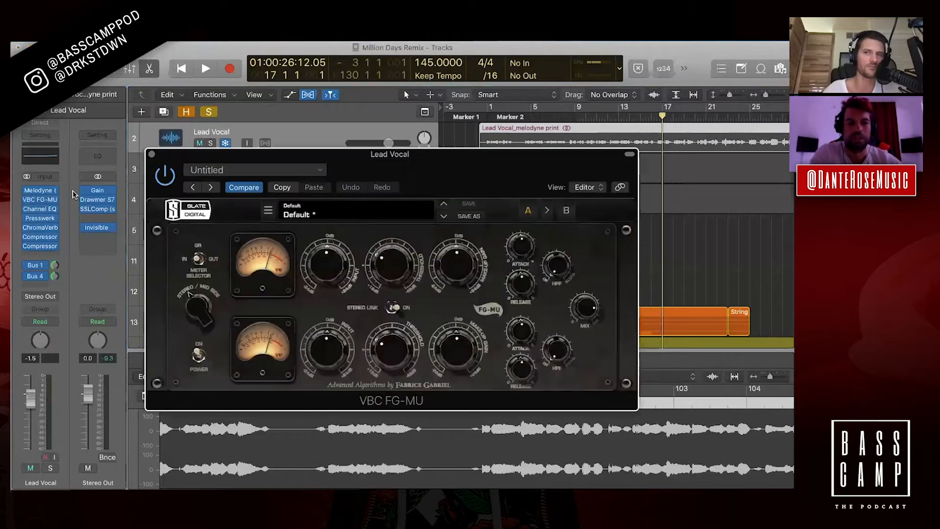
left_click_drag(419, 156, 371, 108)
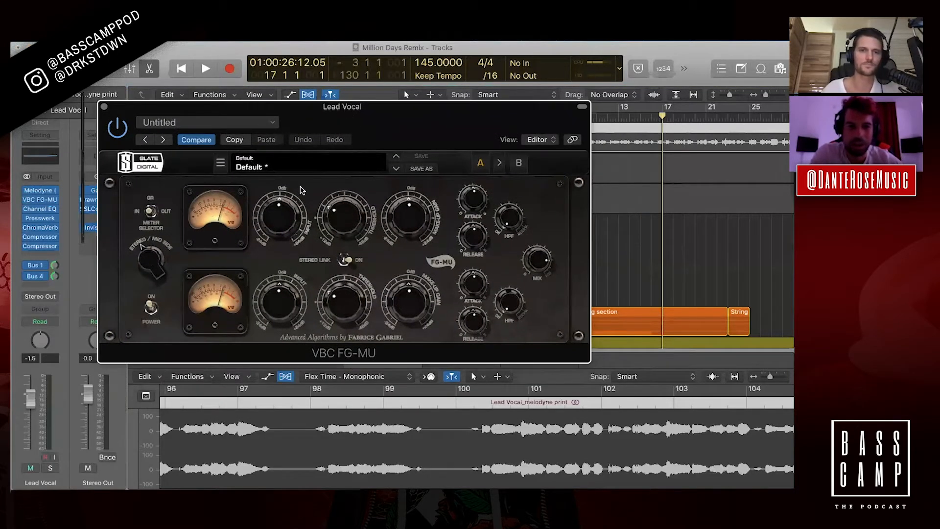
left_click_drag(346, 225, 342, 219)
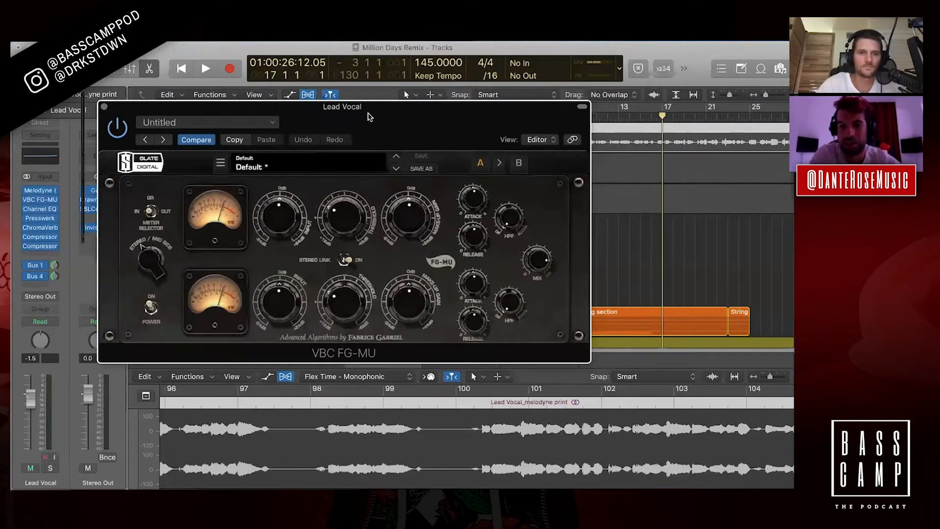
left_click(103, 107)
Examine the Lead Vocal's Presswerk preset and Channel EQ curve, closing both plug-in windows
mouse_move(47, 199)
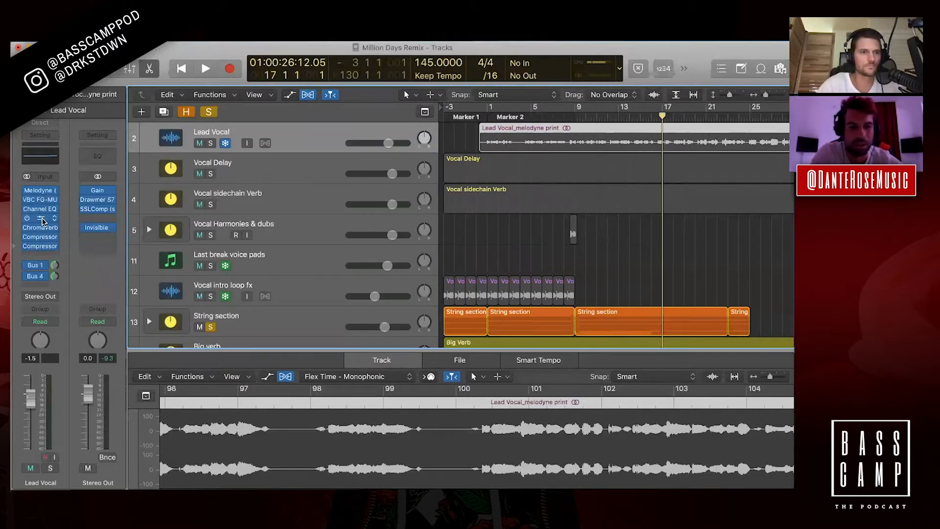
left_click(40, 218)
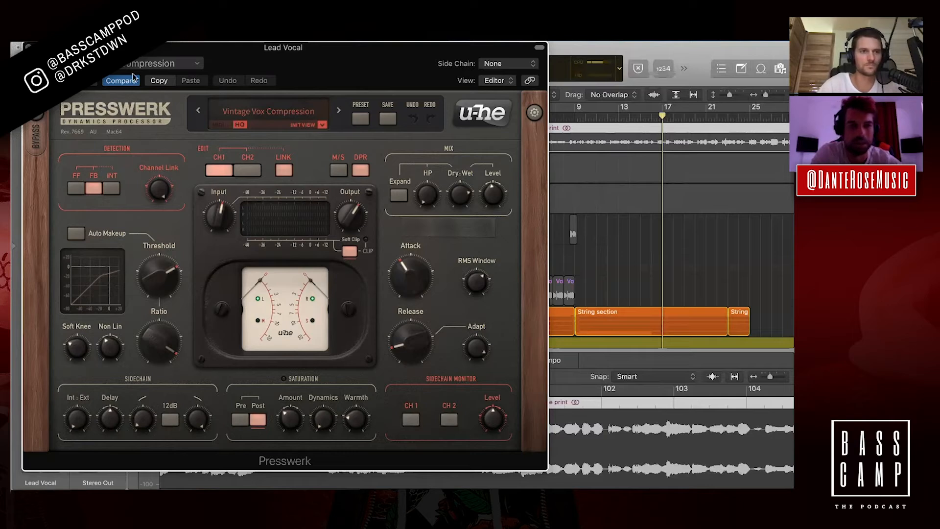
left_click(22, 46)
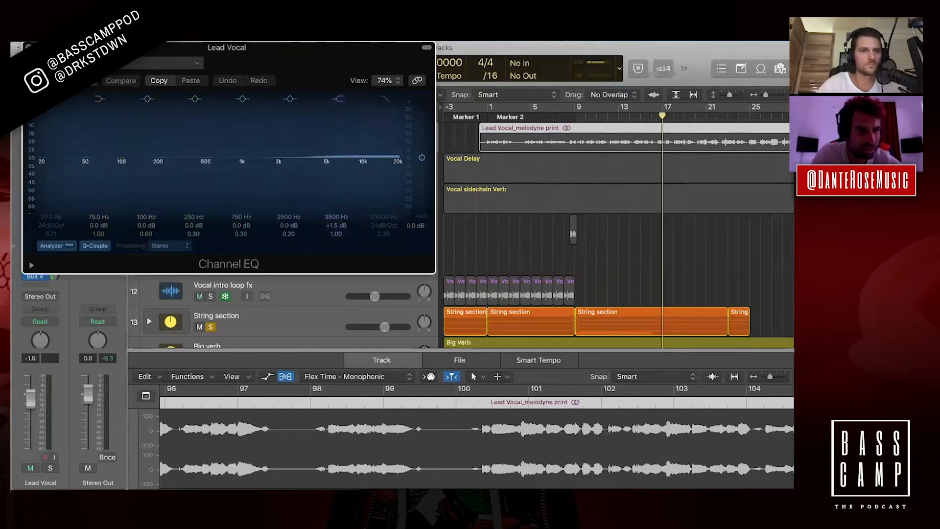
key("super+w")
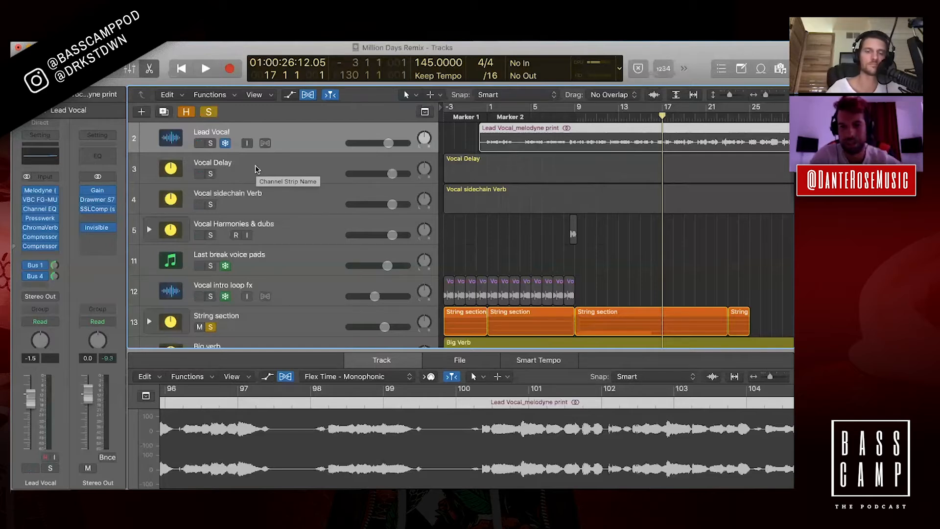
Solo the Lead Vocal and Vocal sidechain Verb tracks and play them from bar 1 to about bar 4
left_click(278, 207)
left_click(211, 143)
key("Return")
key("space")
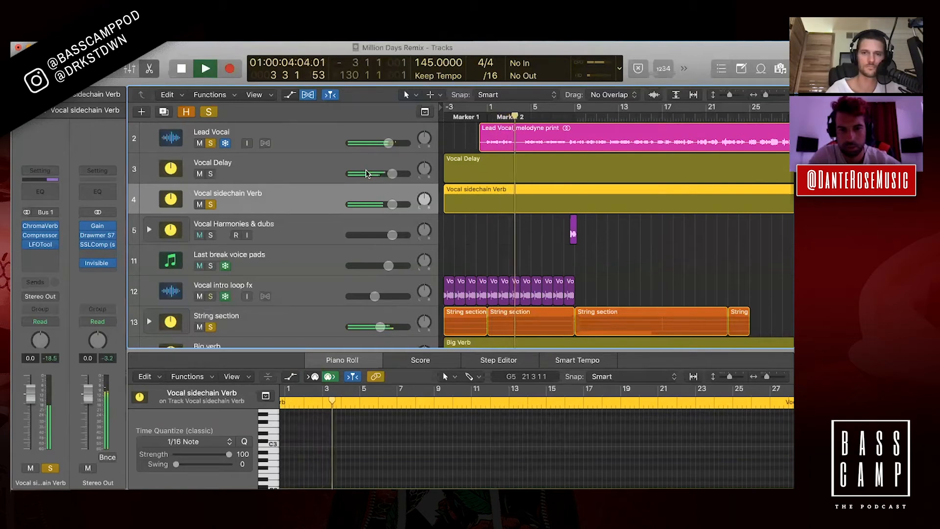
key("space")
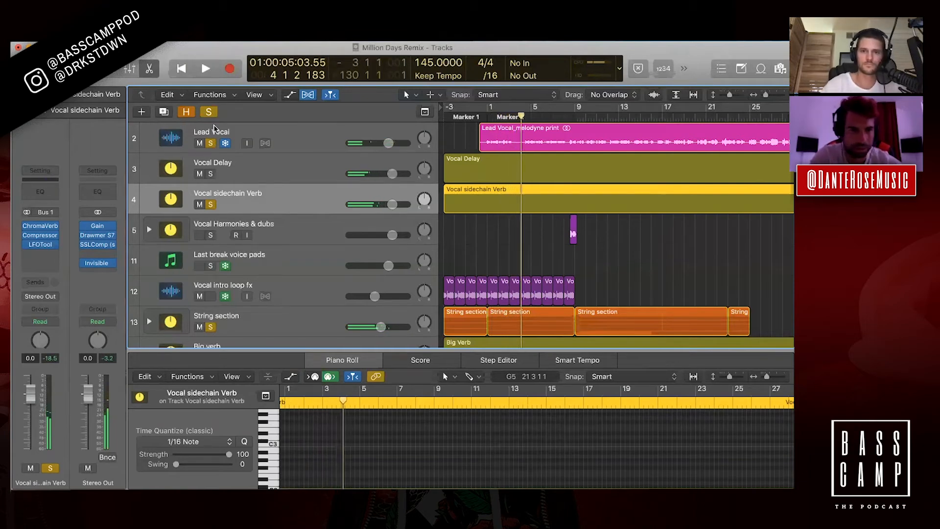
Switch solo from the String section to the Vocal Delay track and return the playhead to bar 1
scroll(214, 241, "down", 1)
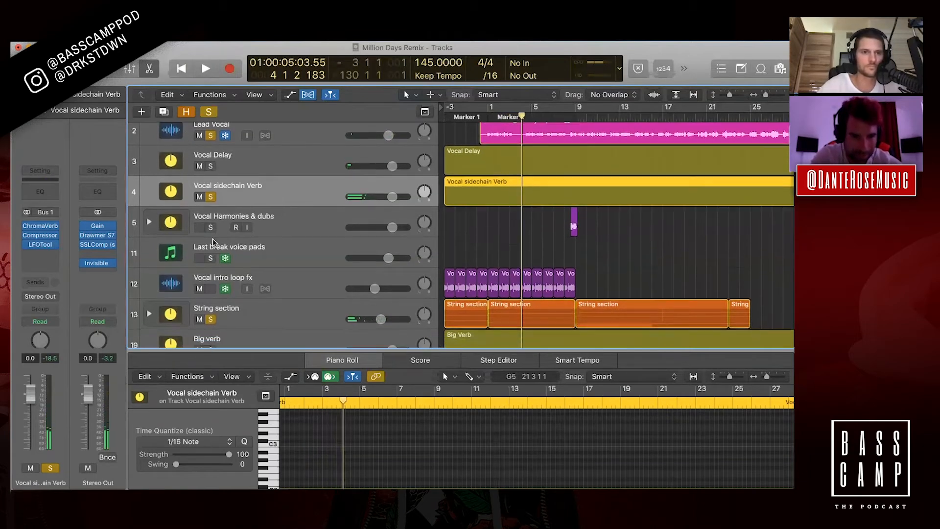
scroll(213, 241, "down", 5)
scroll(208, 206, "up", 3)
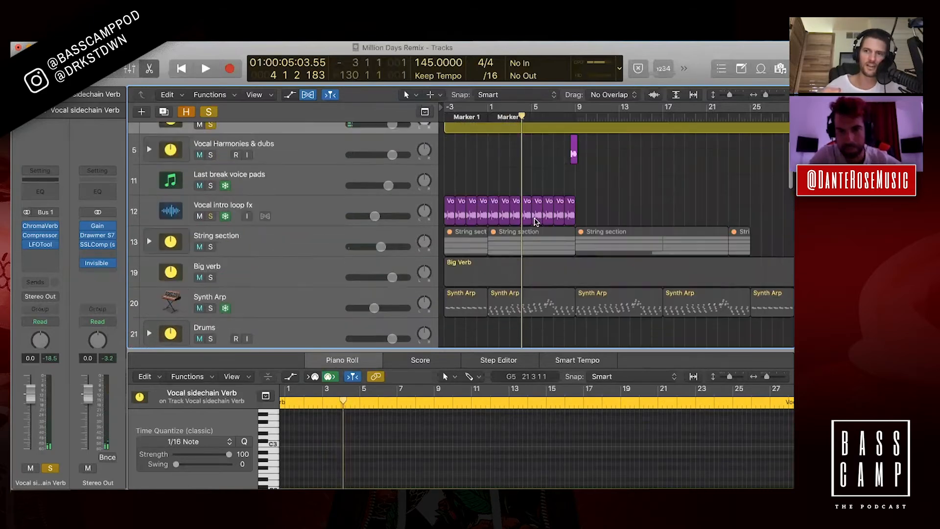
scroll(535, 222, "up", 3)
key("Return")
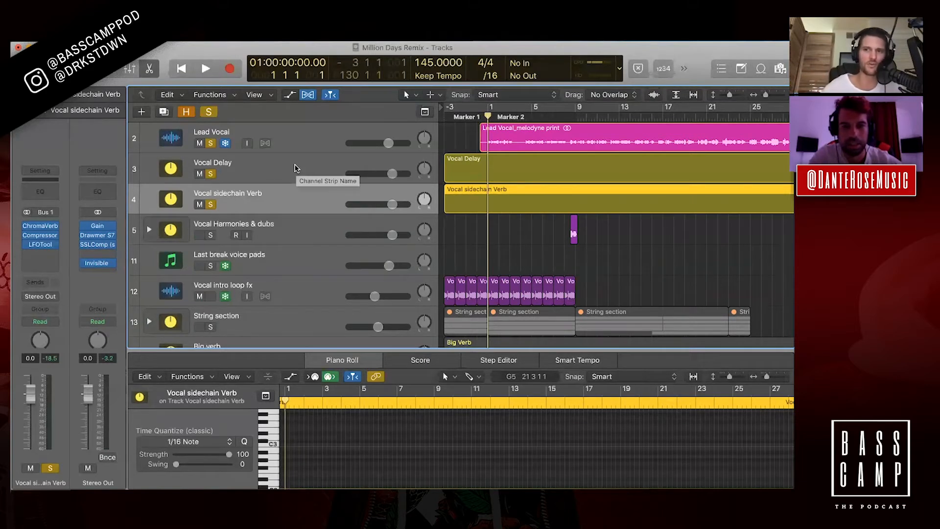
Select the Vocal Delay track and open its LFOTool plug-in
left_click(296, 168)
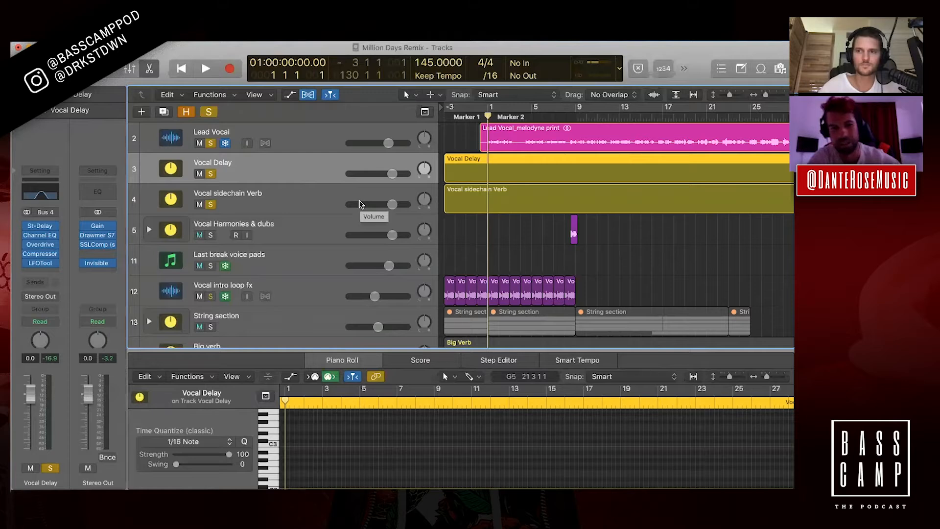
left_click(42, 266)
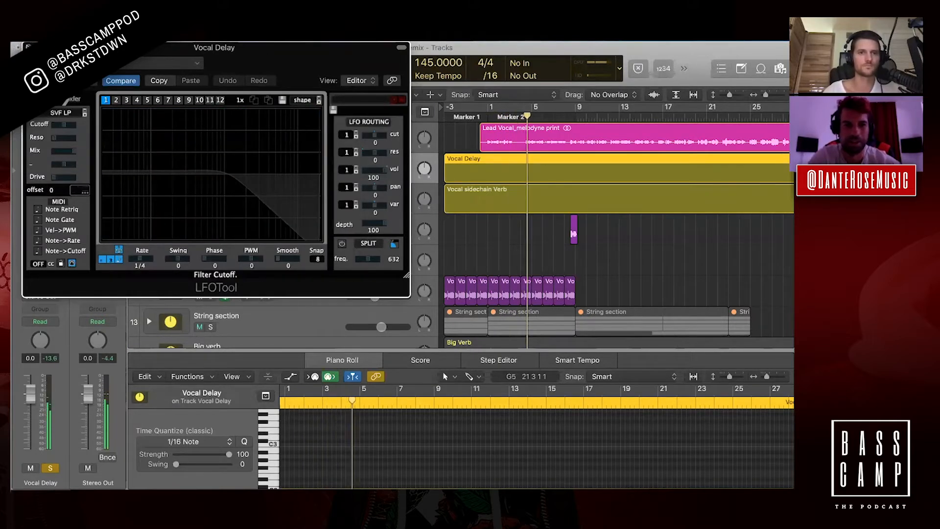
Reopen the Vocal Delay's LFOTool to examine its volume LFO curve, closing it and returning the playhead to bar 1
key("v")
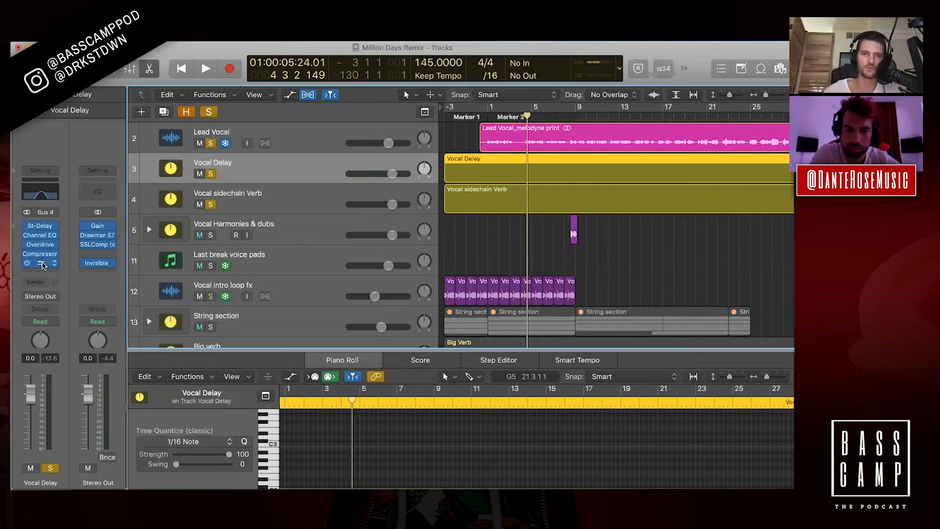
left_click(43, 264)
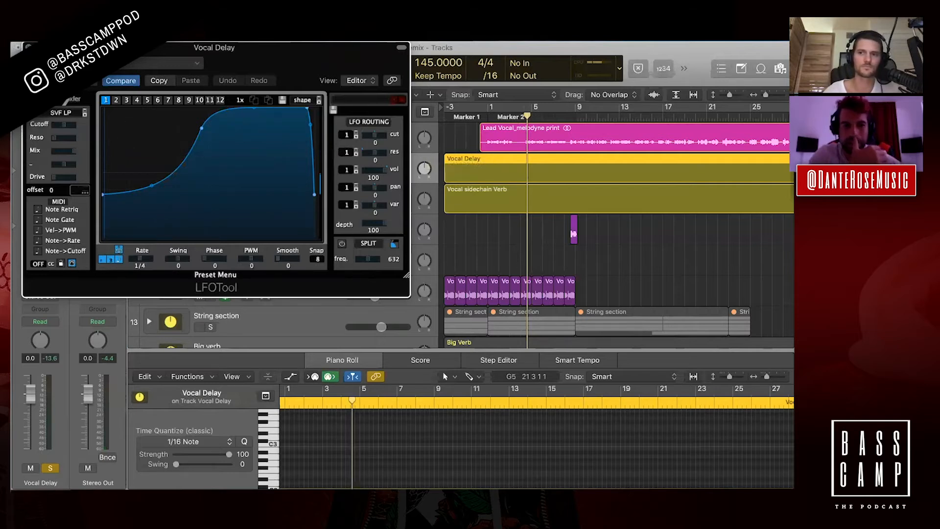
key("super+w")
left_click(488, 117)
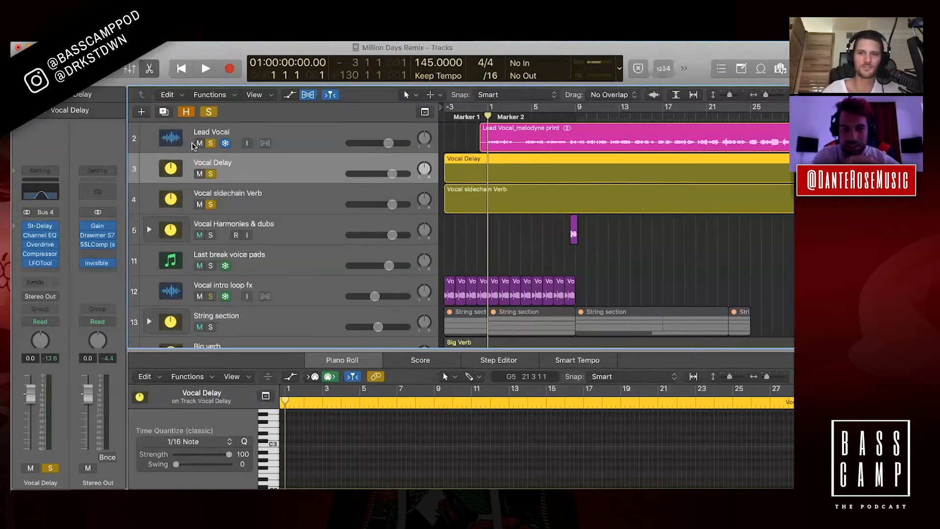
Bypass all of the Lead Vocal's inserts and sends, and play the dry vocal with a cycle range set from bar 0 to bar 9
left_click(169, 134)
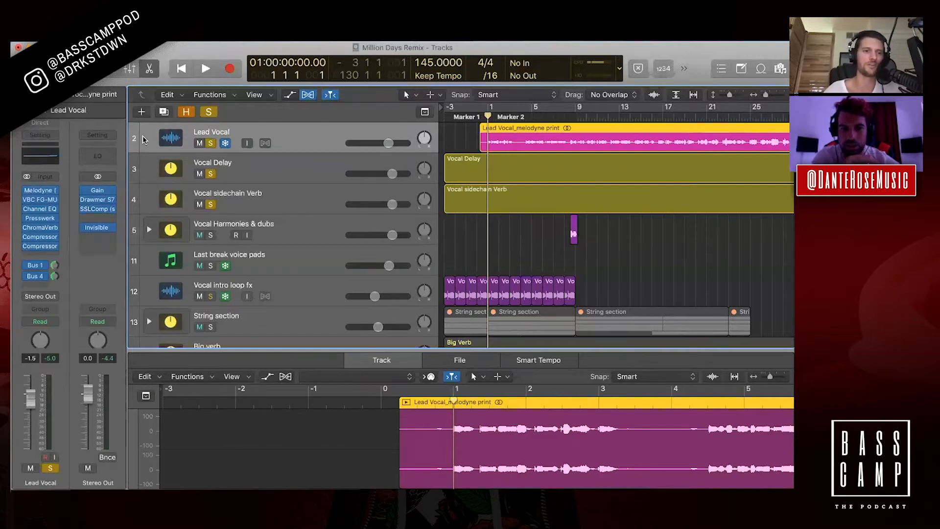
left_click_drag(33, 183, 29, 265)
key("space")
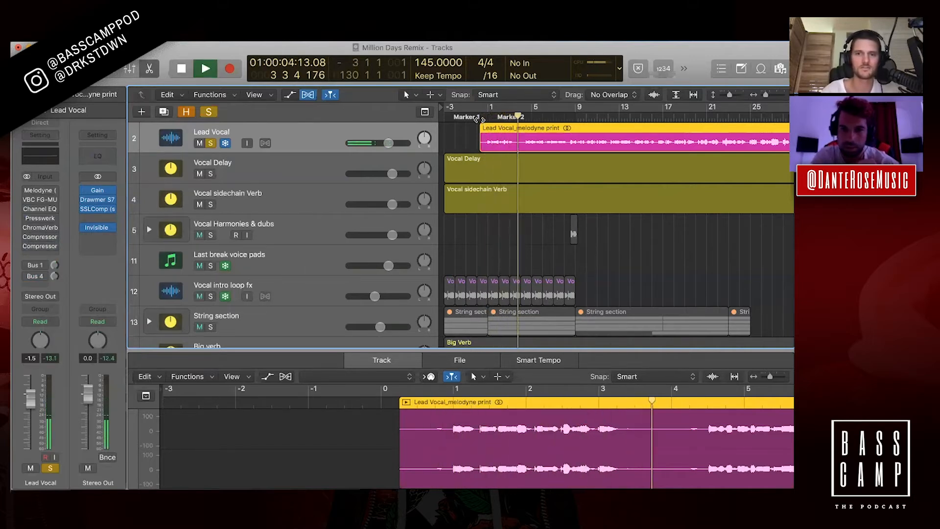
left_click_drag(479, 112, 577, 138)
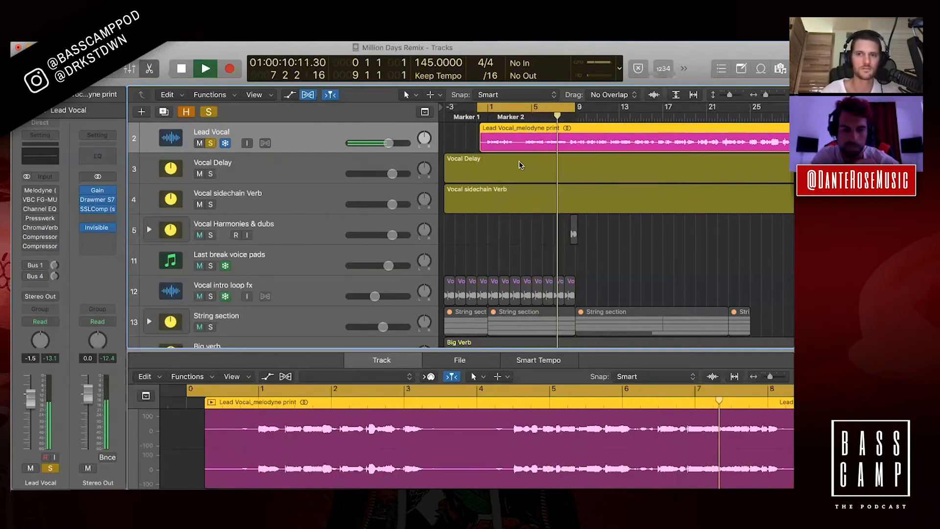
key("space")
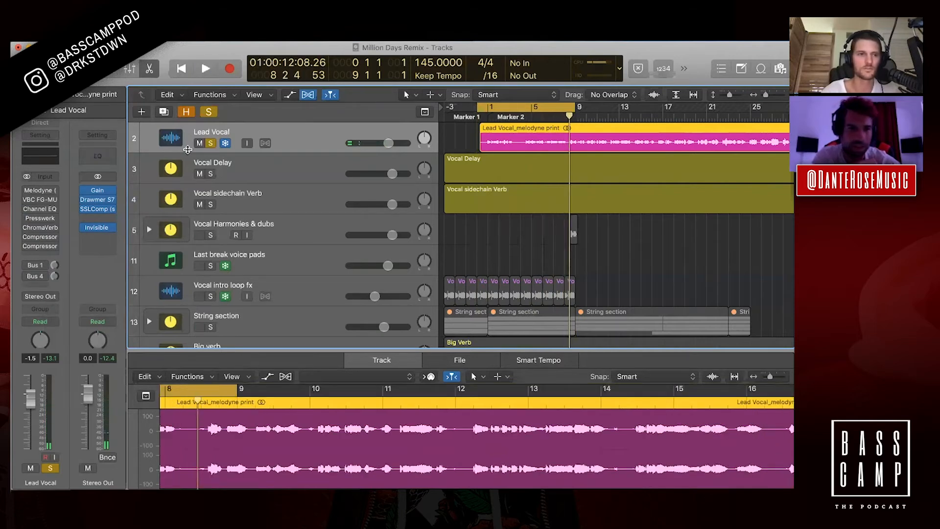
Re-enable the Lead Vocal's inserts and sends, replay the processed vocal around bar 8, and clear the solo
key("shift+space")
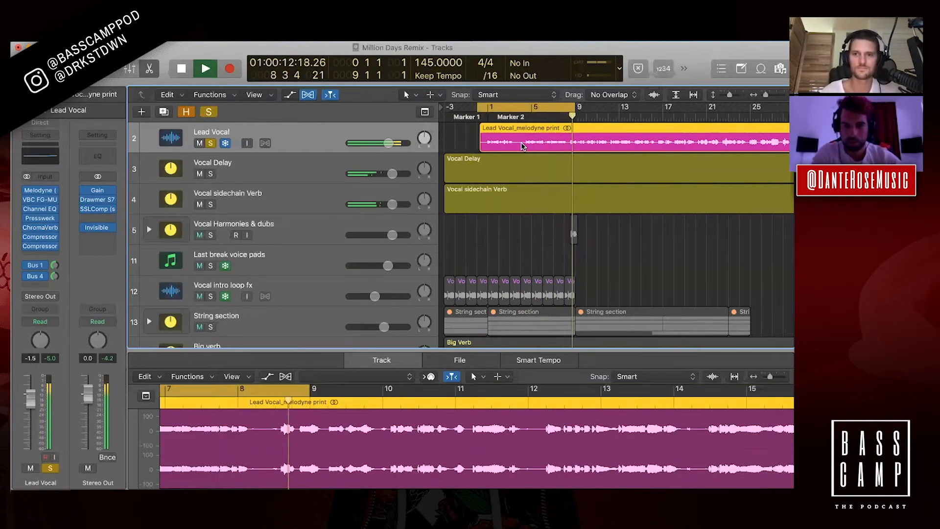
key("space")
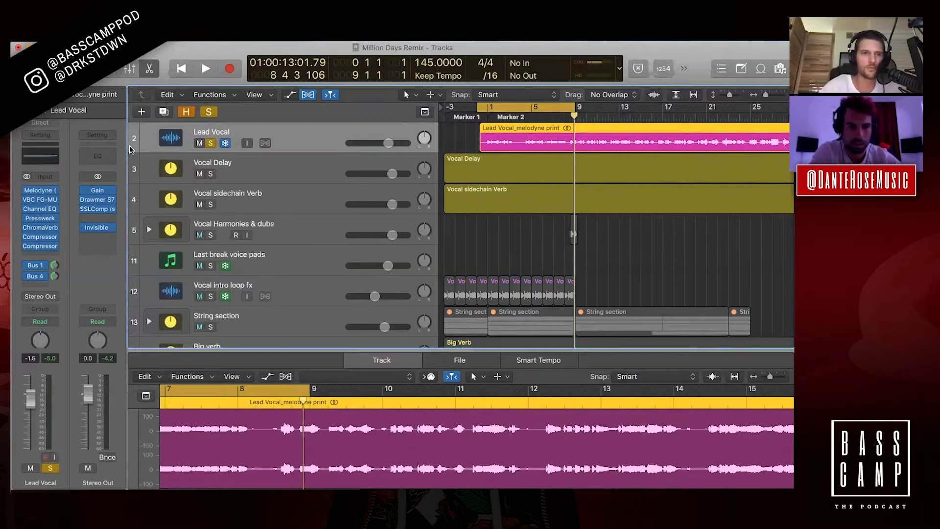
left_click(209, 112)
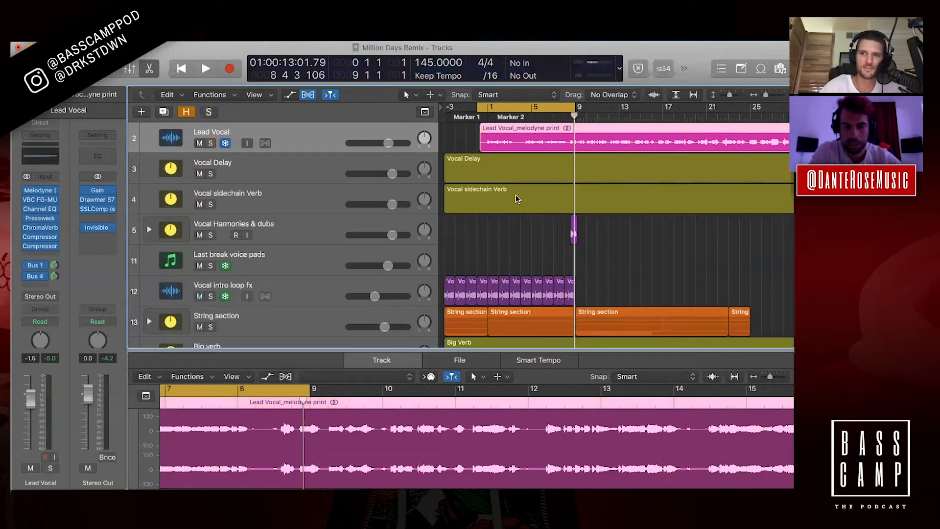
Solo the Synth Arp track below the String section and select it
scroll(518, 200, "down", 3)
left_click(223, 233)
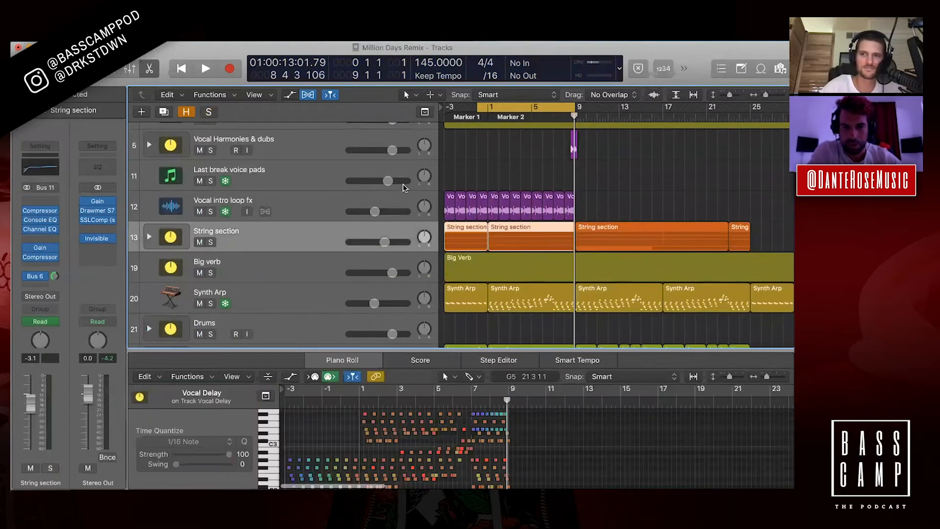
left_click(250, 243)
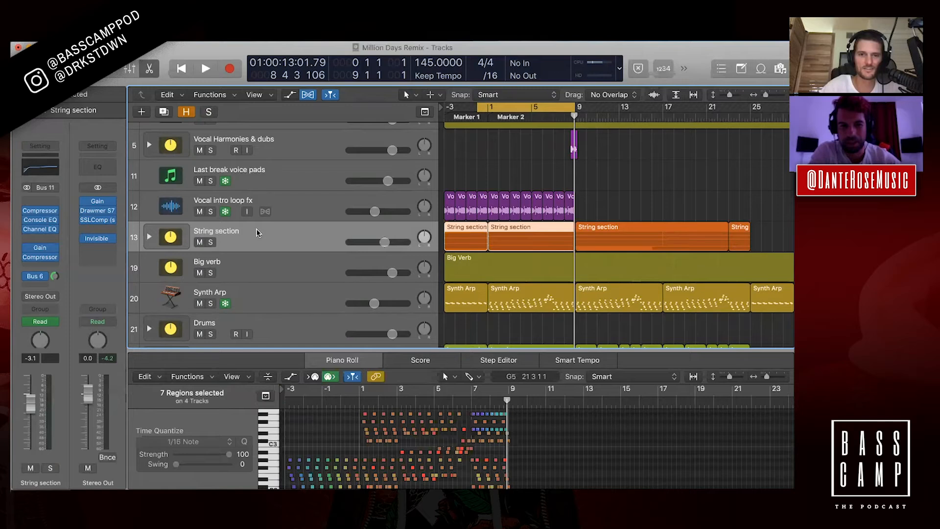
scroll(258, 233, "down", 2)
left_click(210, 236)
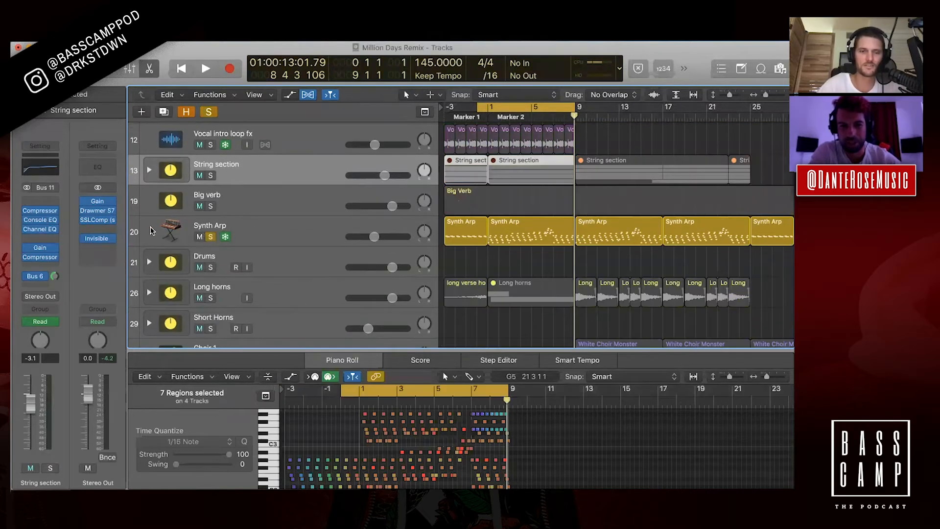
left_click(152, 231)
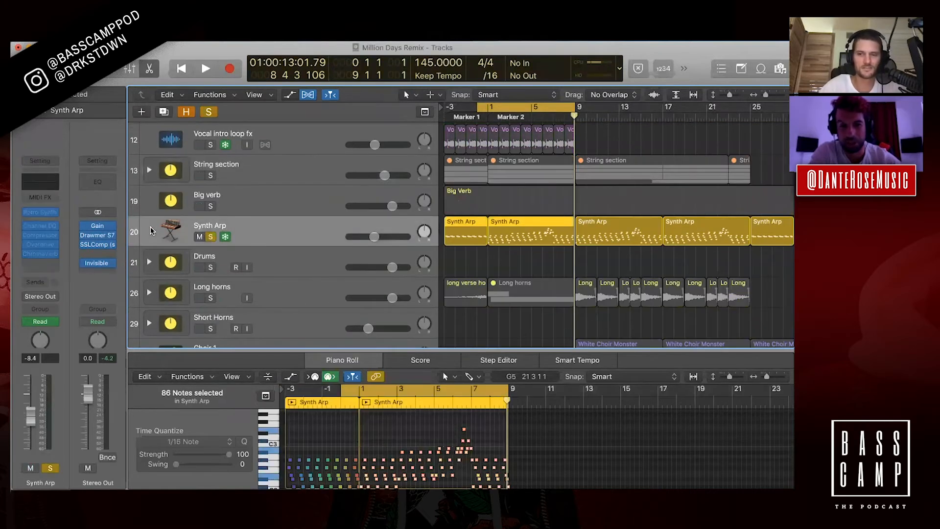
Dismiss the plug-in loading message and play the Synth Arp, adding the String section to the solo before clearing all solos
left_click(40, 213)
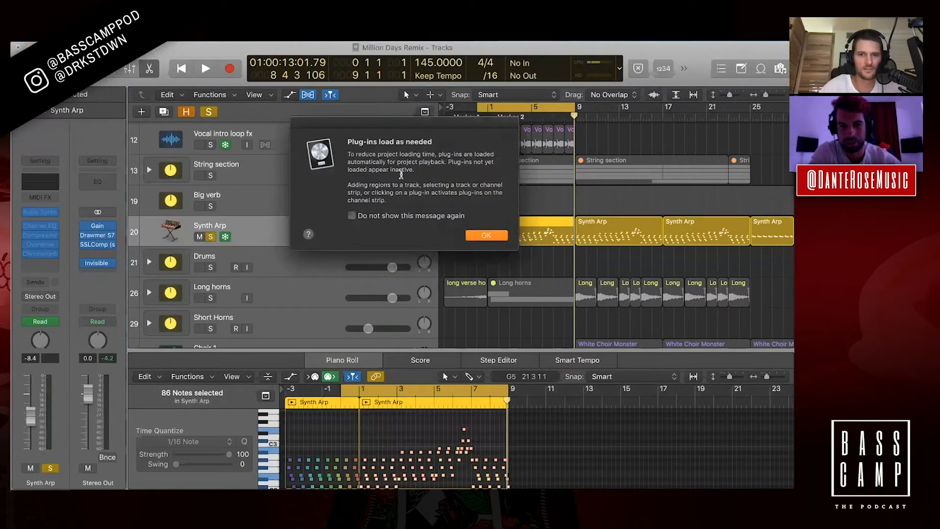
left_click(483, 236)
key("space")
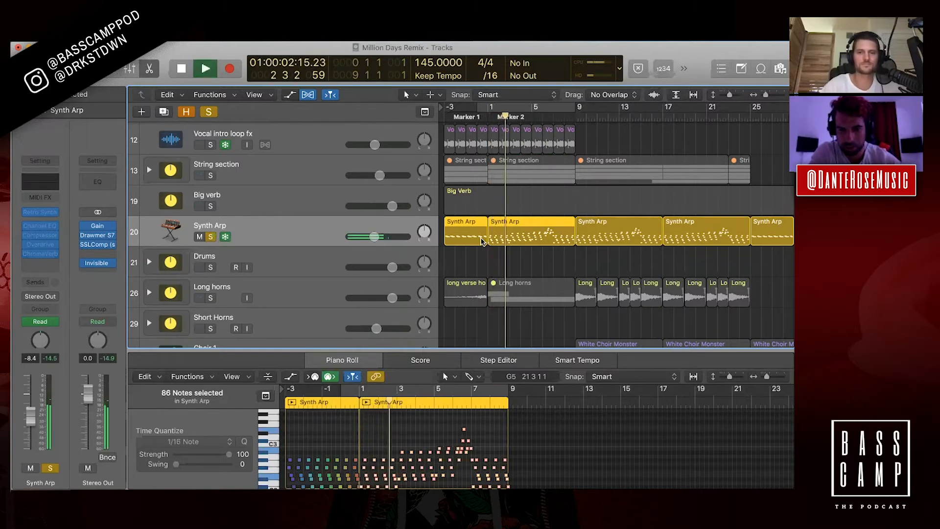
scroll(243, 205, "up", 1)
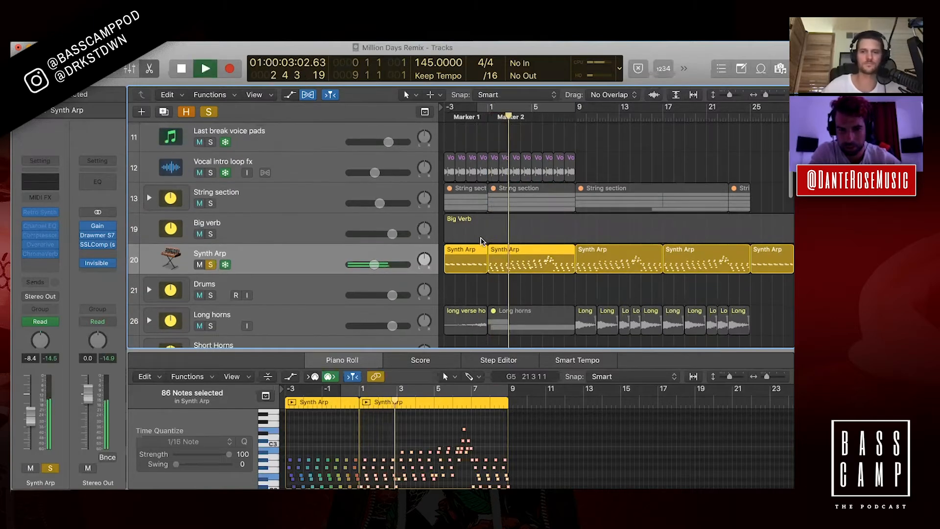
left_click(212, 203)
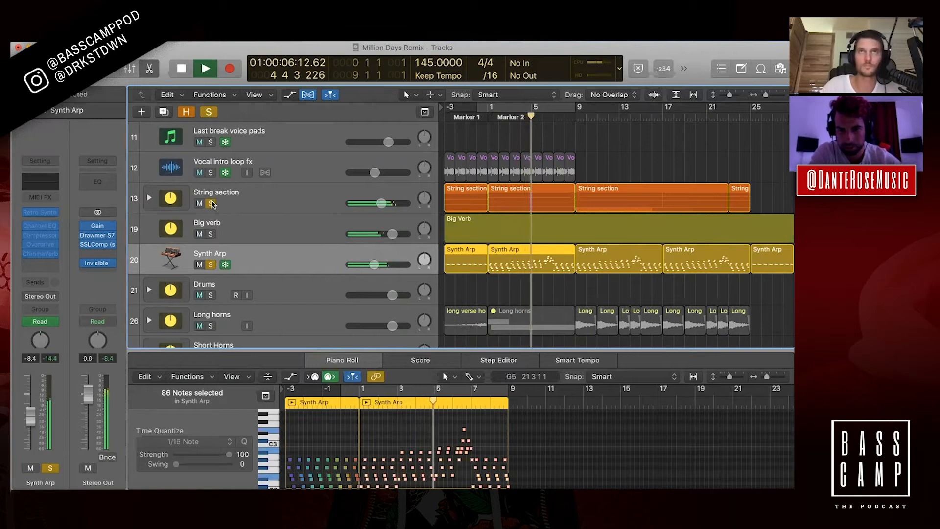
key("space")
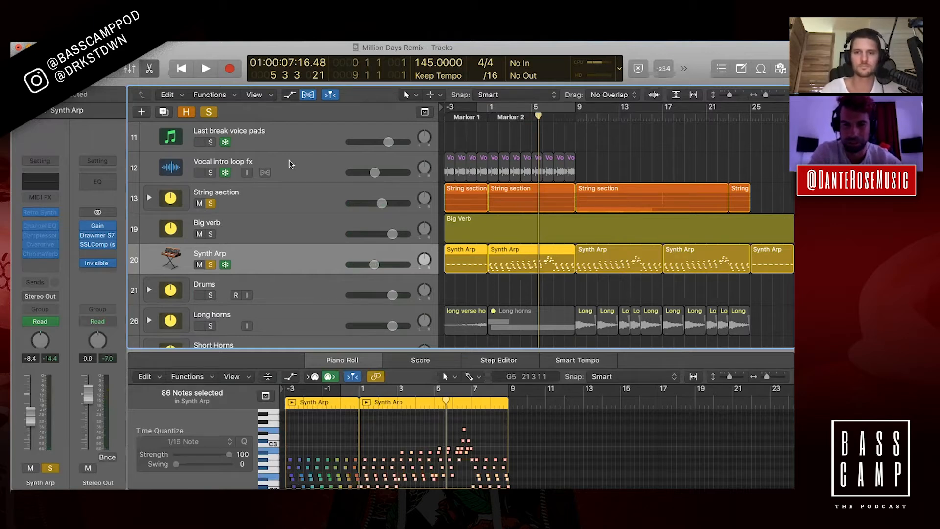
left_click(208, 112)
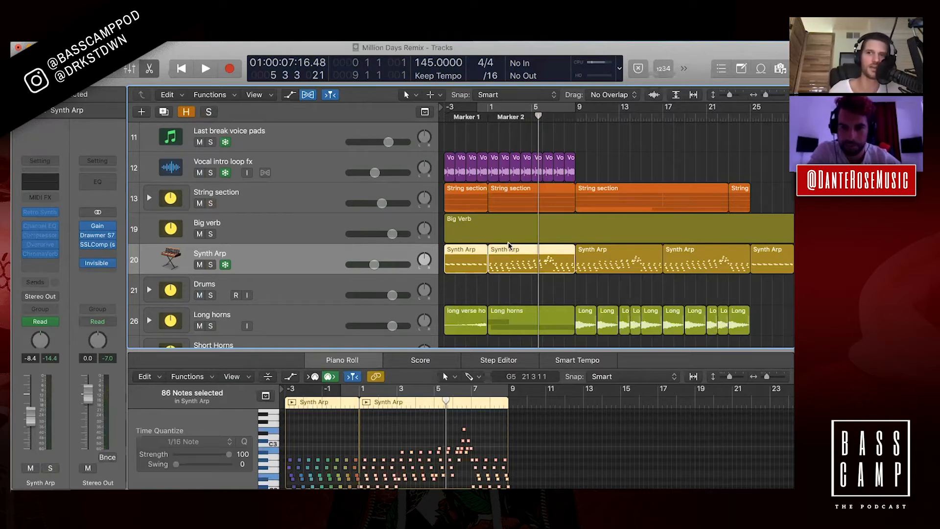
Examine how the Long horns, Choir 1 and Drums regions are arranged across the verse and up to the drop
scroll(508, 246, "down", 1)
scroll(509, 246, "down", 2)
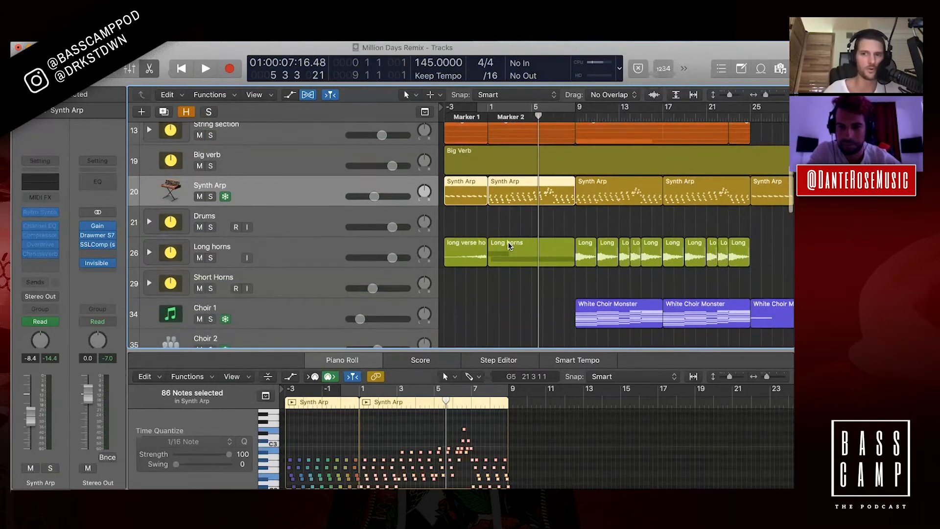
scroll(507, 244, "right", 2)
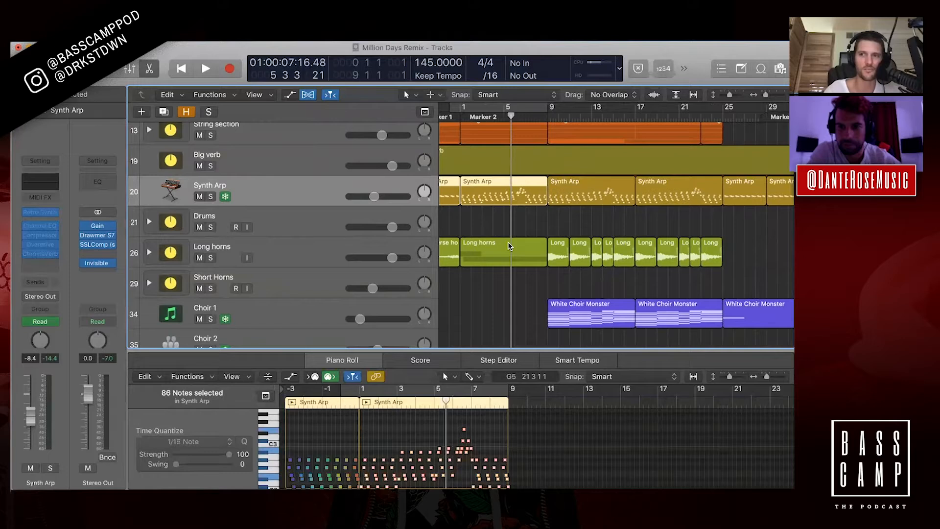
scroll(507, 242, "left", 1)
scroll(508, 242, "down", 1)
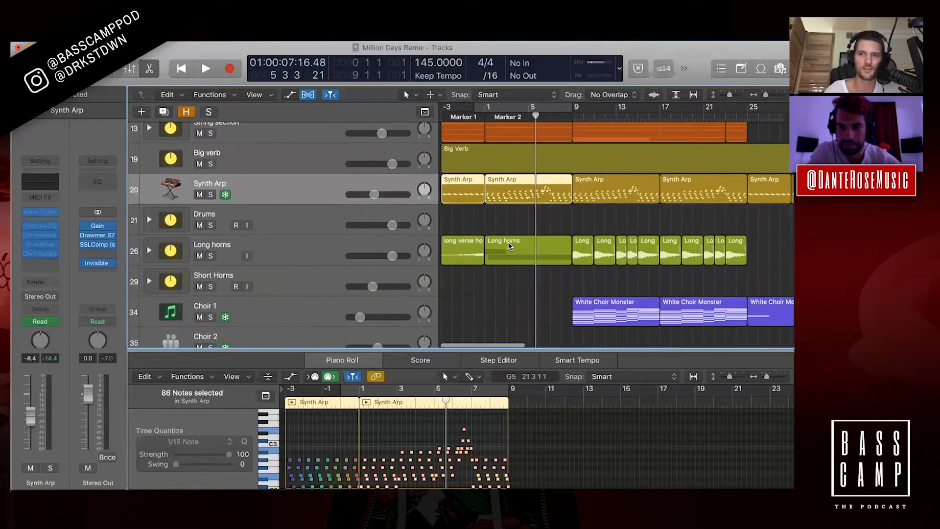
scroll(507, 242, "up", 1)
scroll(507, 242, "right", 3)
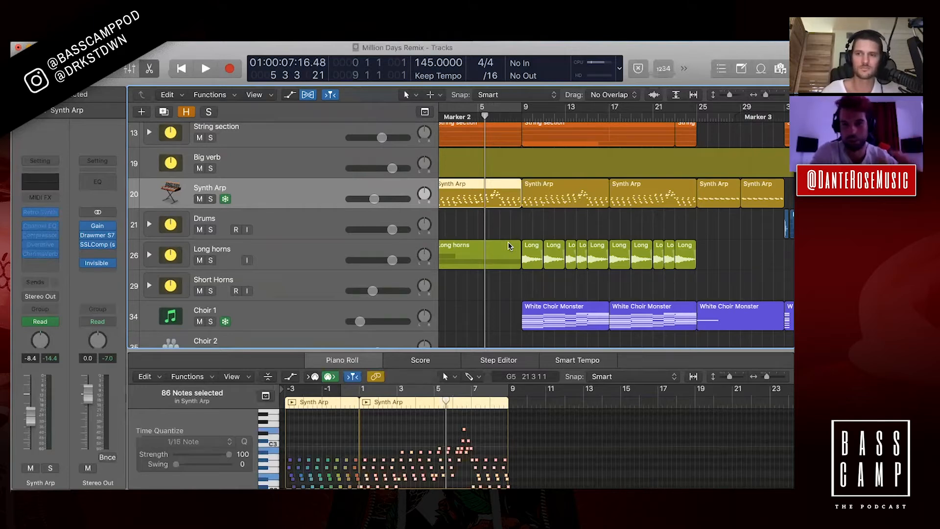
scroll(509, 246, "right", 3)
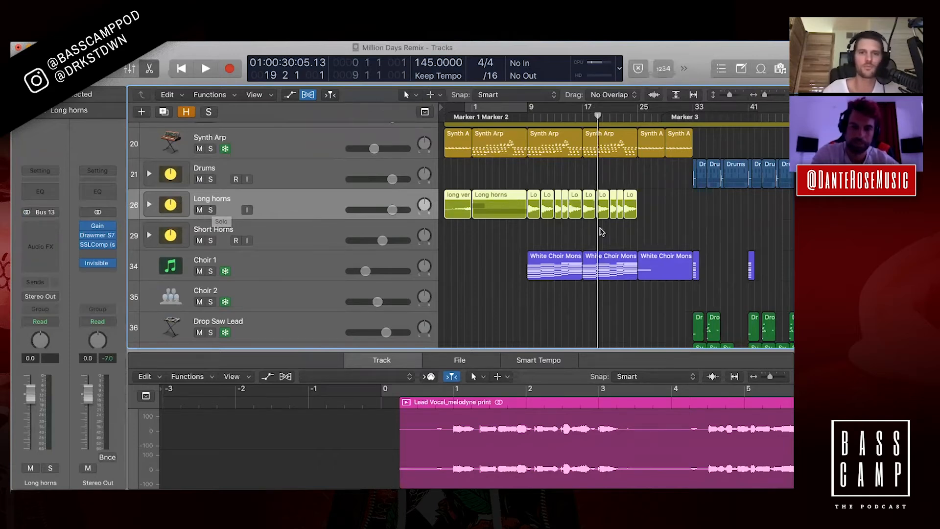
scroll(601, 230, "right", 4)
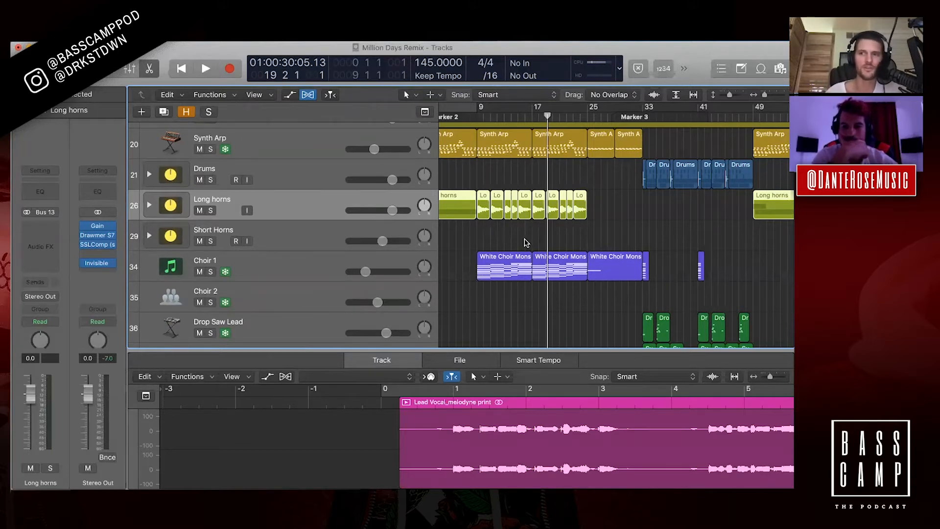
scroll(526, 243, "left", 3)
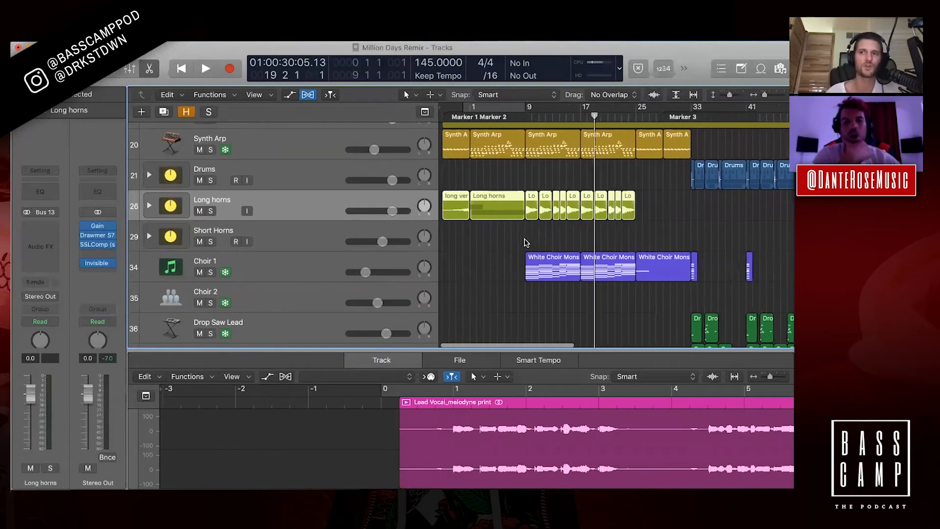
Move the playhead to bar 9 and select the Verse Drum Loop track
key("Return")
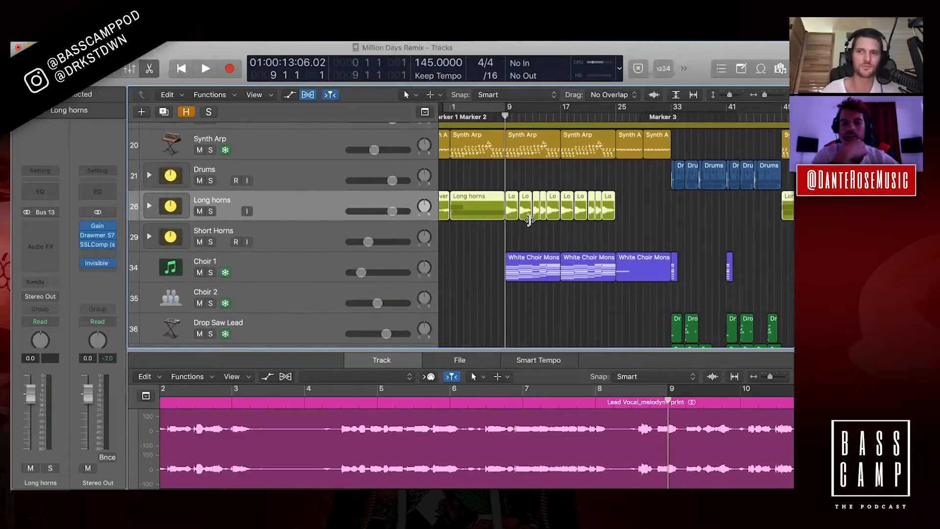
scroll(498, 237, "down", 5)
scroll(497, 237, "down", 5)
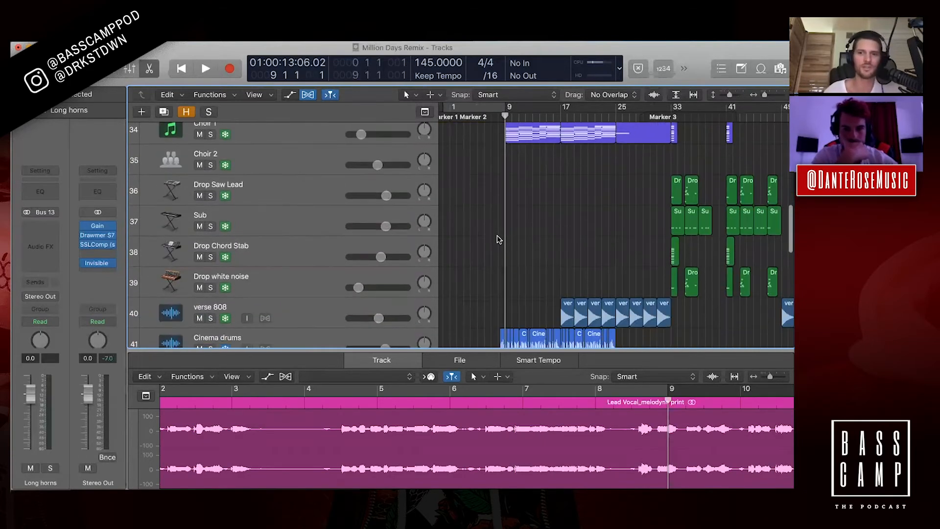
scroll(498, 237, "down", 5)
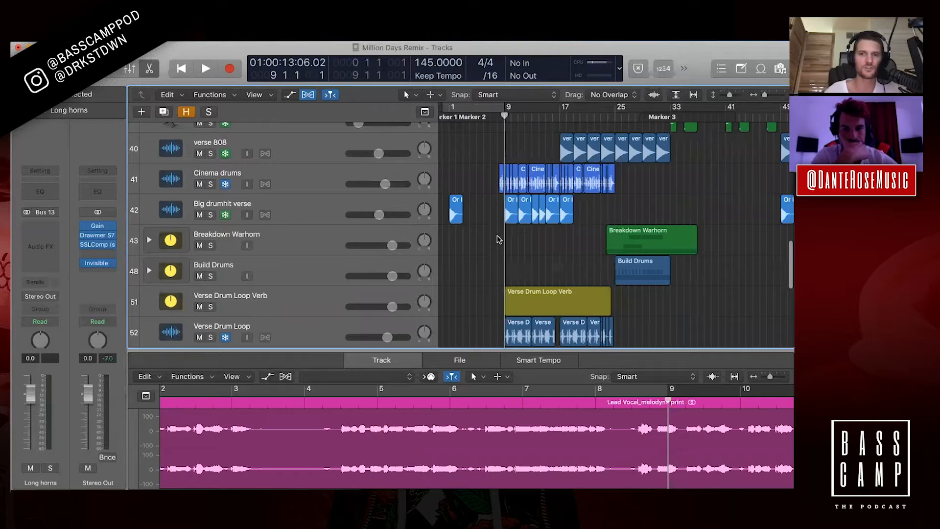
left_click(479, 240)
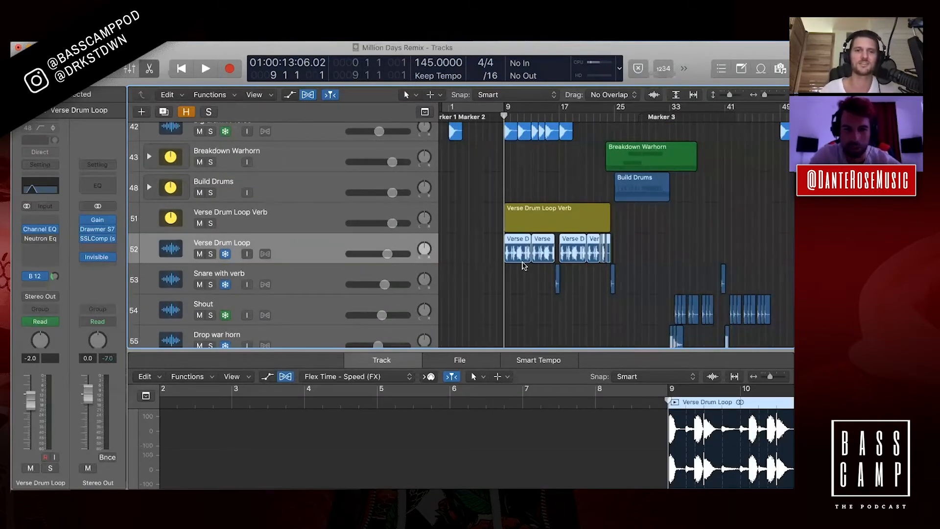
Solo the Verse Drum Loop track and play it from bar 9
scroll(524, 265, "up", 5)
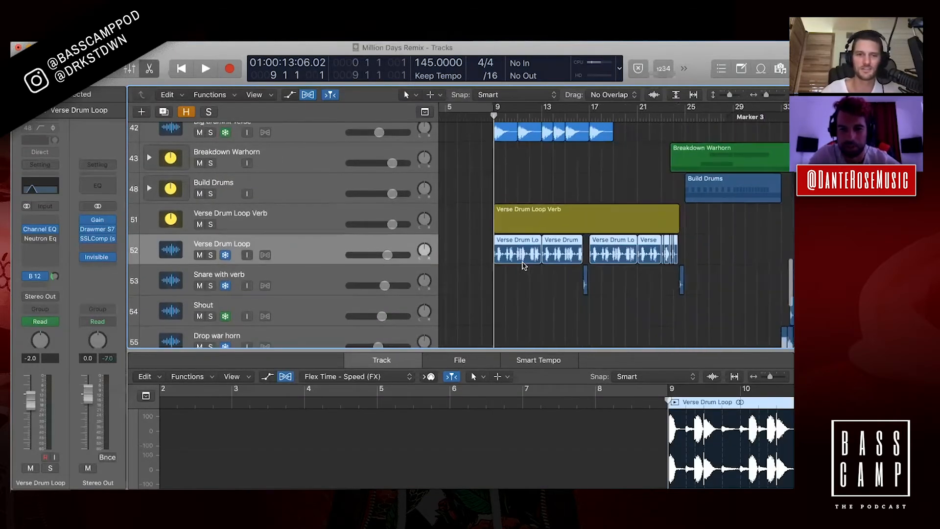
scroll(524, 266, "up", 3)
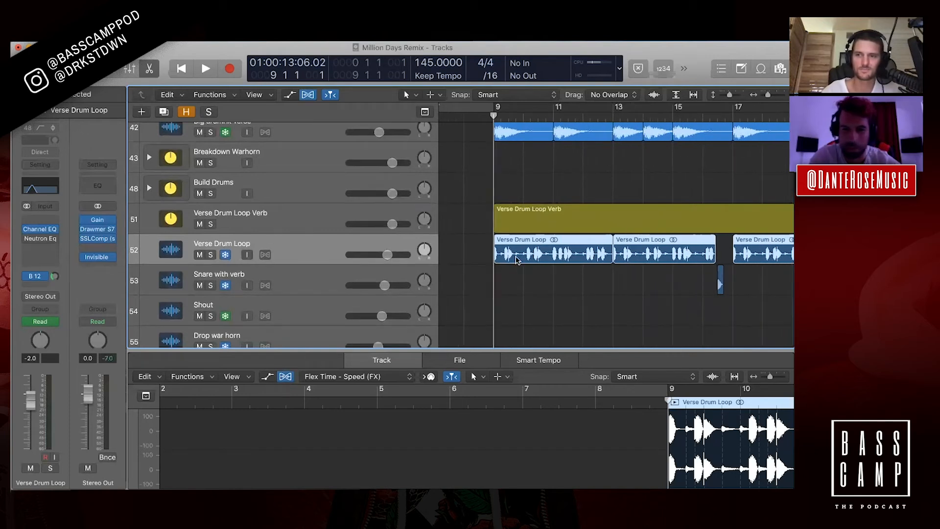
scroll(516, 260, "down", 3)
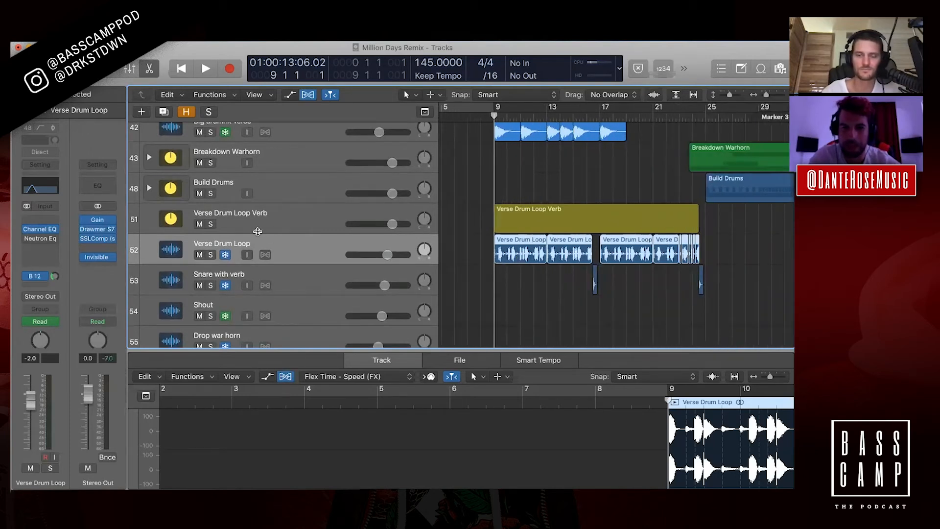
left_click(211, 255)
key("space")
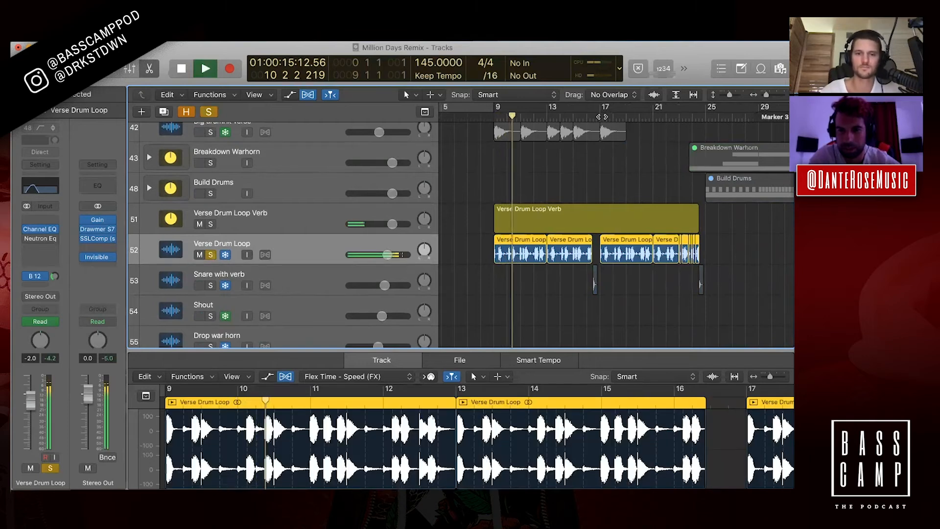
Play the soloed Verse Drum Loop from bar 17 and stop playback after about two bars
left_click(602, 116)
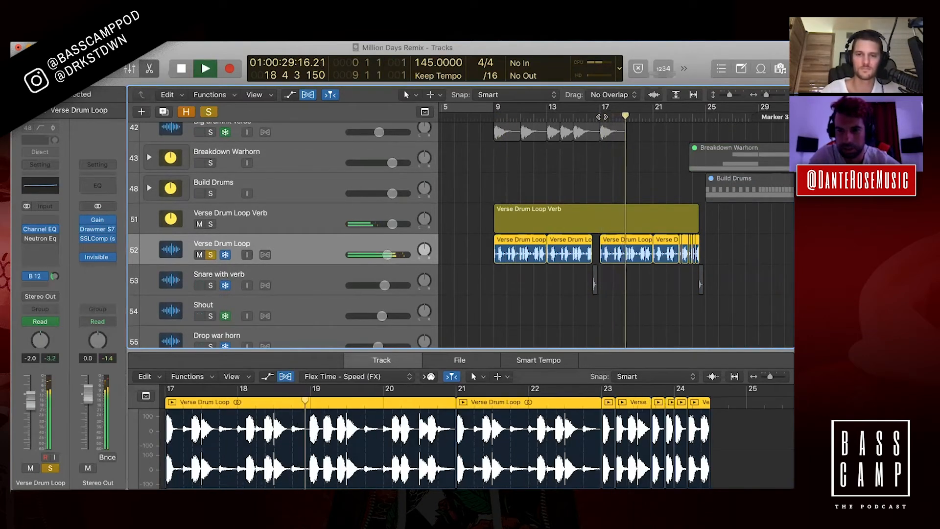
key("space")
scroll(562, 197, "right", 2)
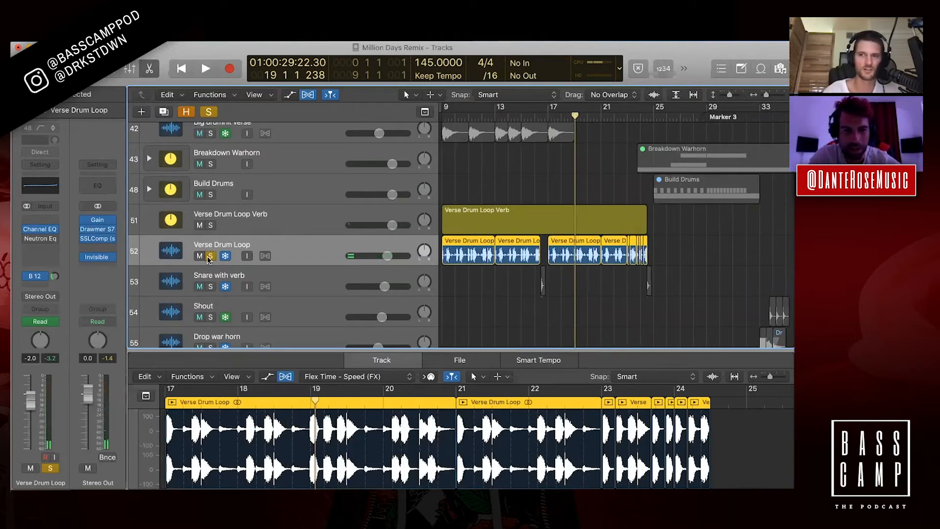
Examine the Verse Drum Loop regions and the accompanying Verse Drum Loop Verb track across the verse from bar 9
key("super+Right")
key("super+Right")
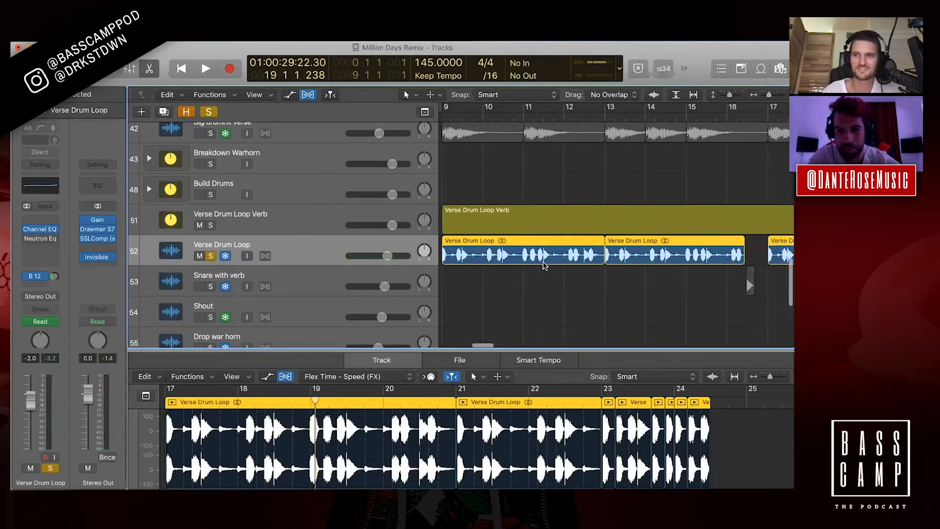
key("super+Left")
key("super+Left")
key("super+Left")
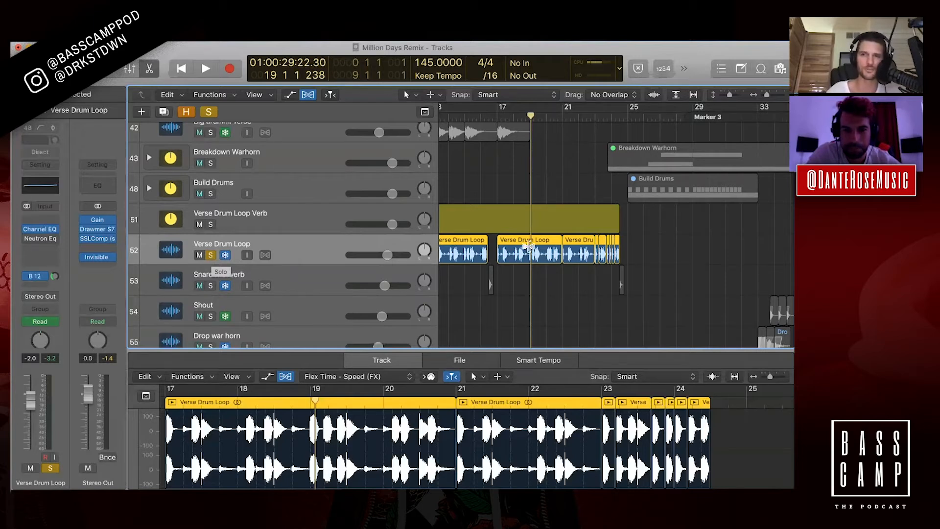
scroll(535, 250, "left", 3)
scroll(535, 250, "down", 5)
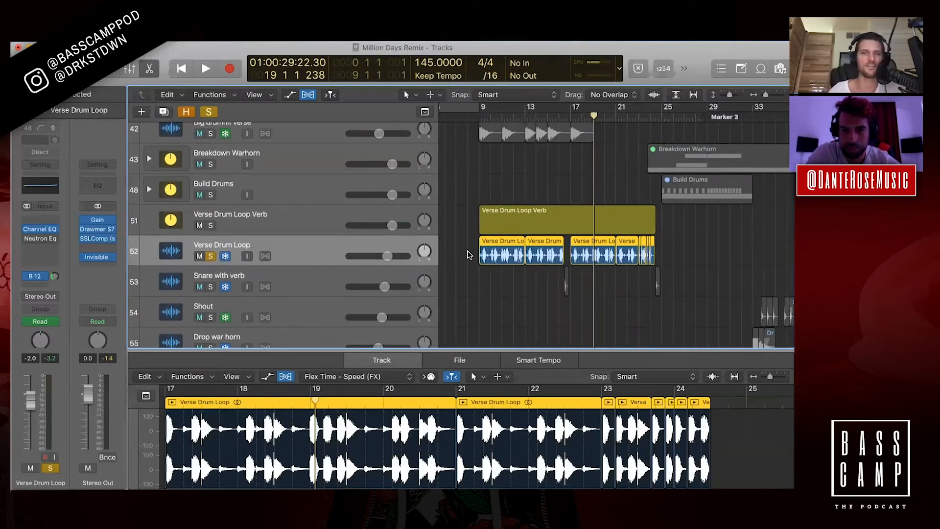
scroll(467, 254, "up", 3)
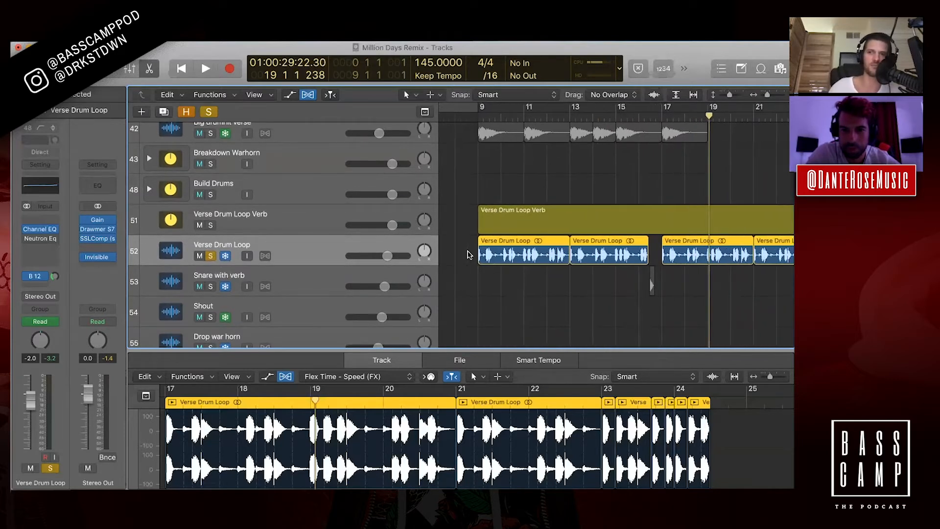
scroll(468, 254, "down", 3)
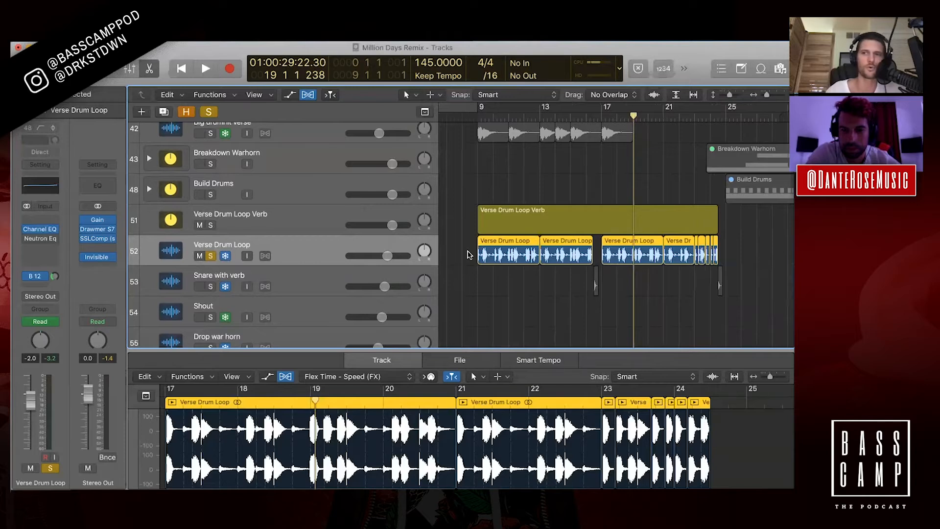
scroll(467, 255, "up", 3)
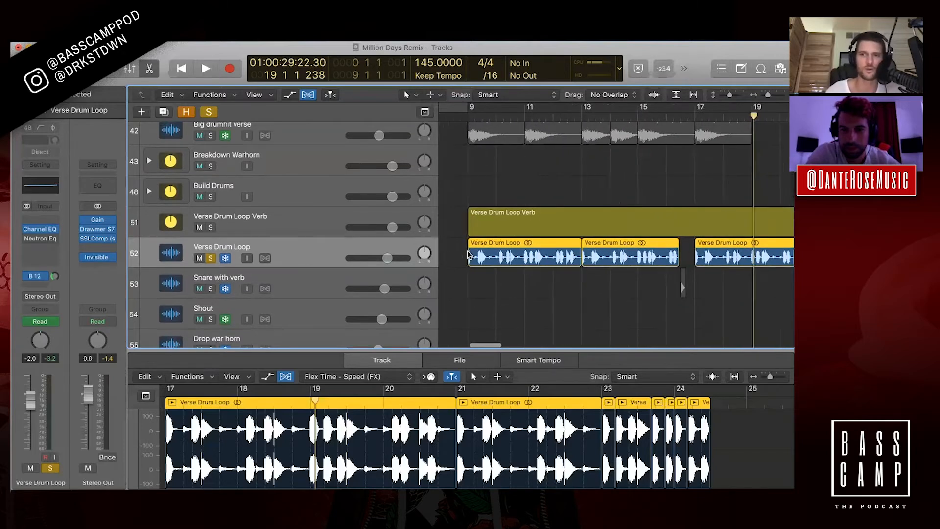
scroll(468, 254, "down", 1)
scroll(467, 254, "right", 1)
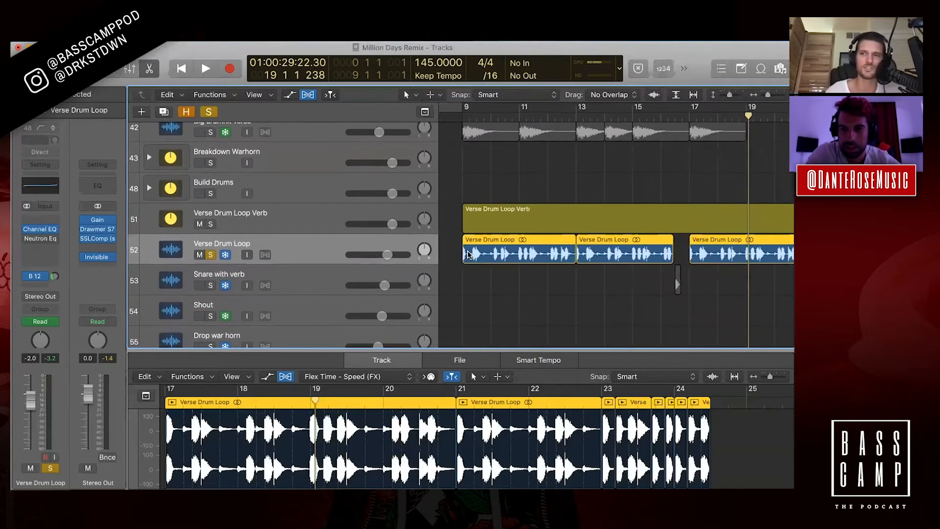
scroll(468, 254, "right", 2)
scroll(468, 254, "up", 1)
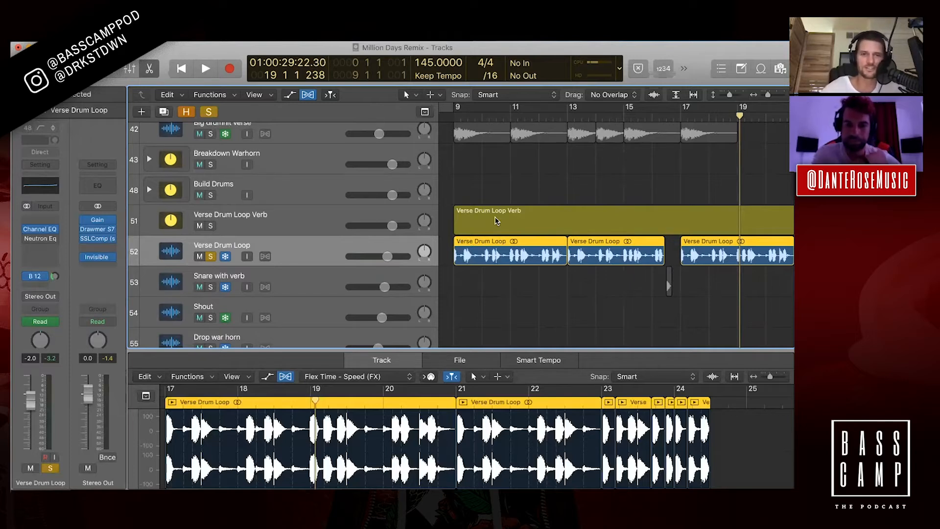
Examine the gap in the Verse Drum Loop before bar 17, the Snare with verb hits and the chopped regions ending the verse
scroll(504, 245, "down", 3)
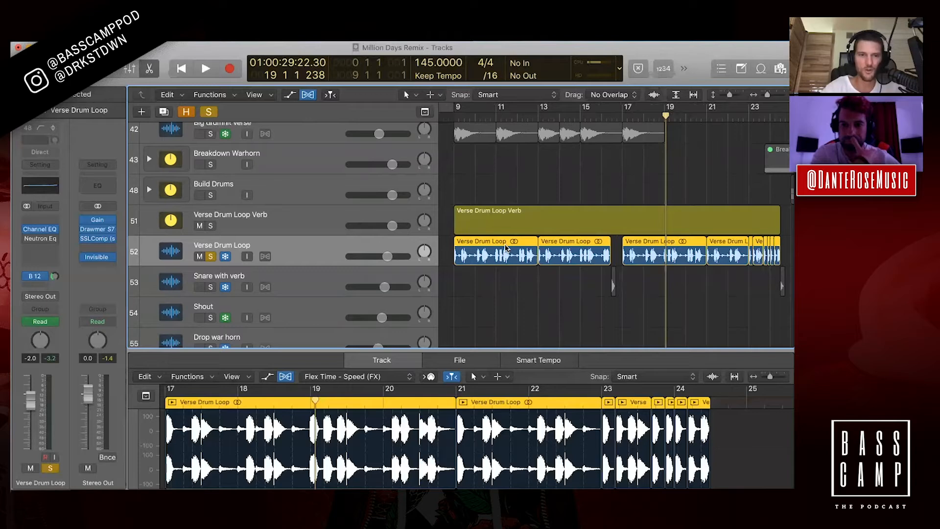
scroll(507, 248, "right", 3)
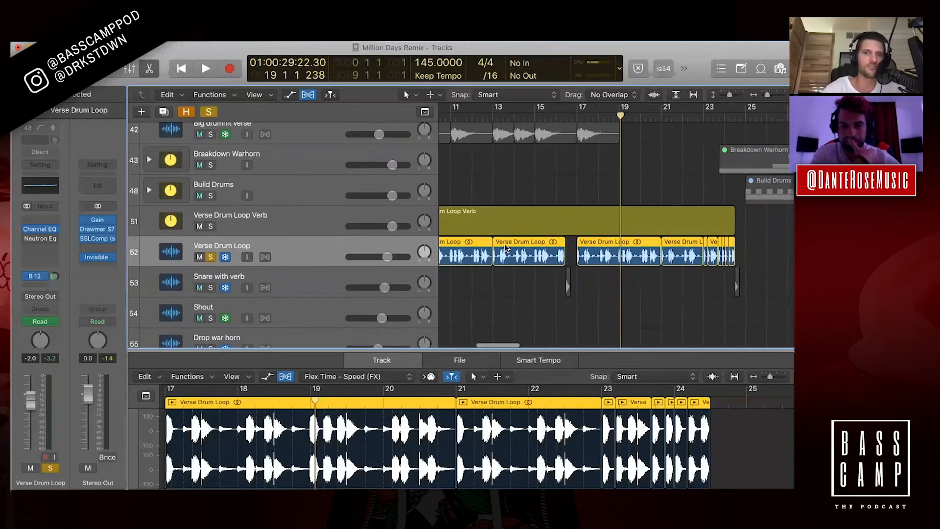
scroll(563, 270, "right", 2)
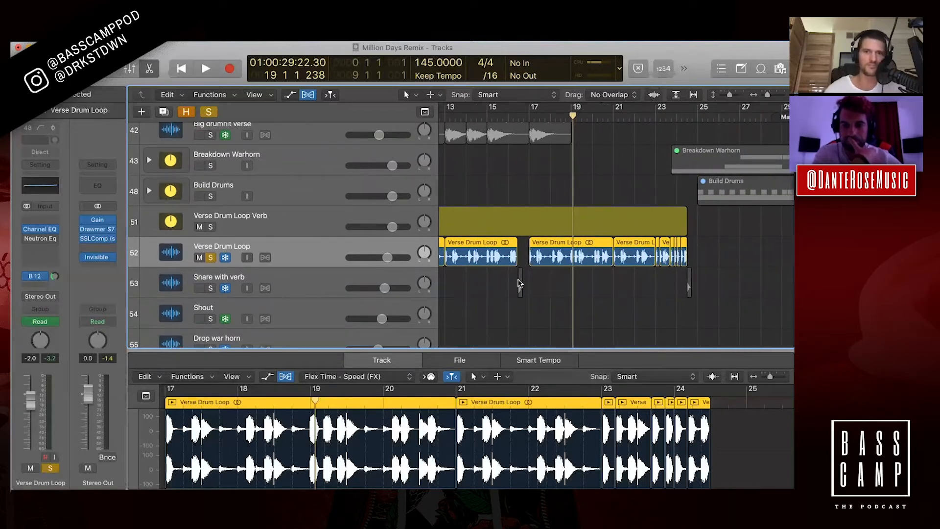
scroll(519, 283, "left", 2)
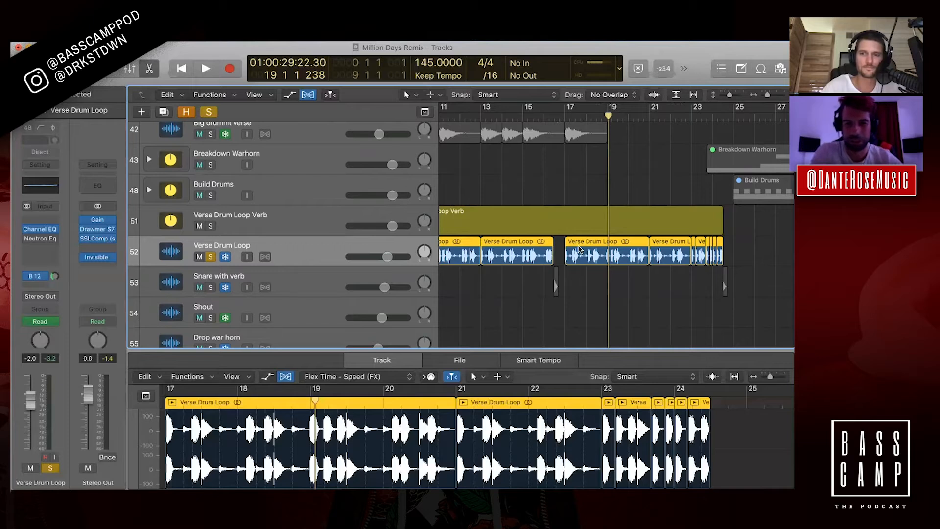
scroll(538, 255, "right", 3)
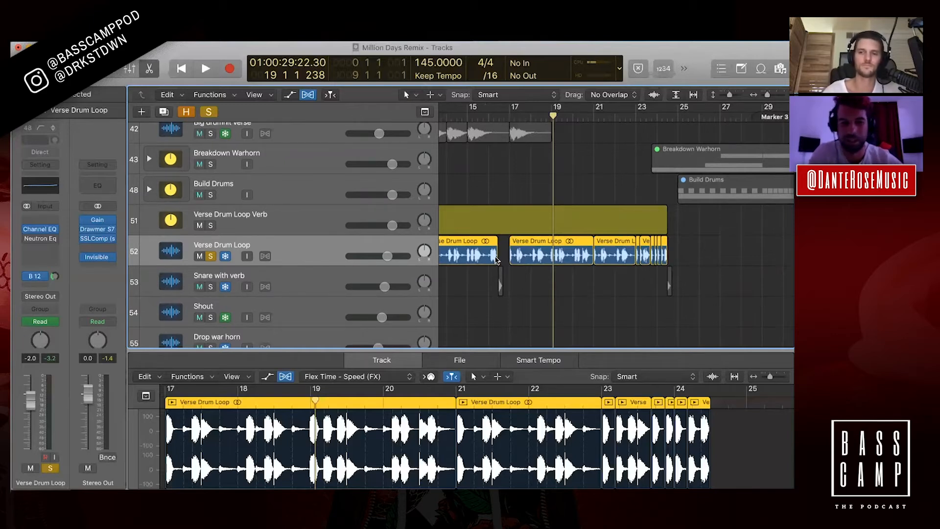
scroll(532, 235, "down", 1)
scroll(490, 245, "down", 1)
scroll(472, 251, "down", 2)
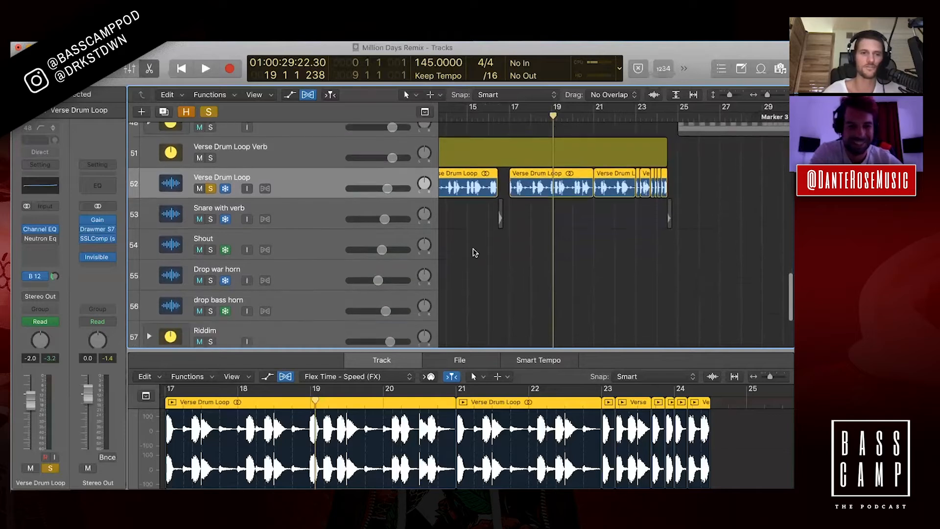
Clear all solos and move the playhead to bar 23, just before the Breakdown Warhorn region
left_click(208, 111)
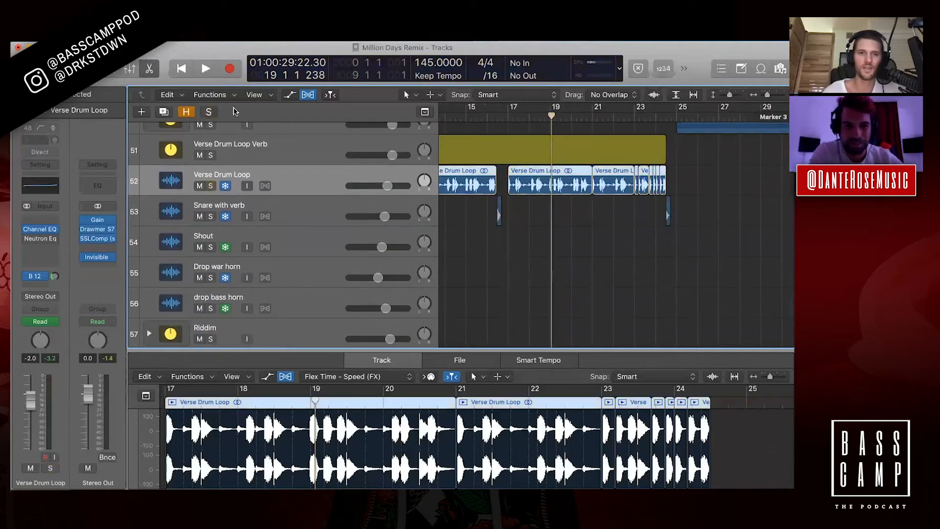
scroll(567, 231, "down", 3)
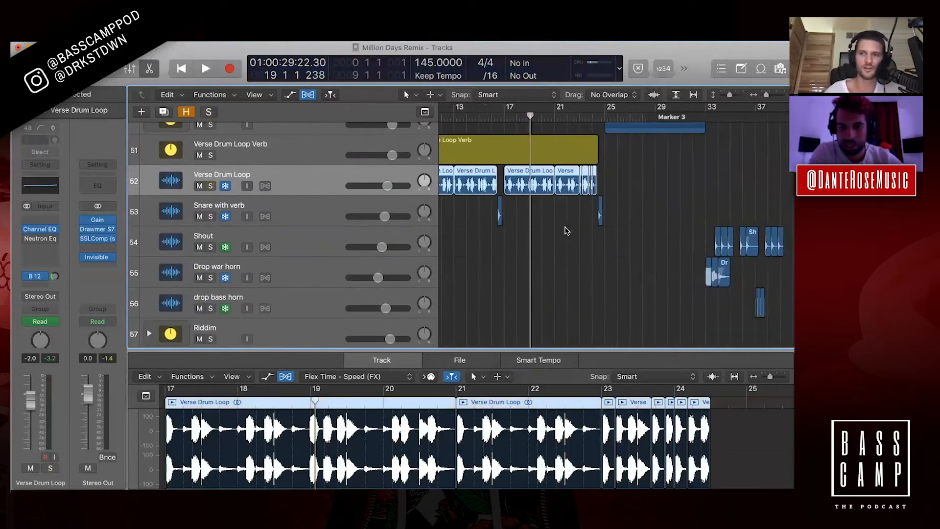
scroll(567, 230, "up", 3)
scroll(567, 230, "right", 2)
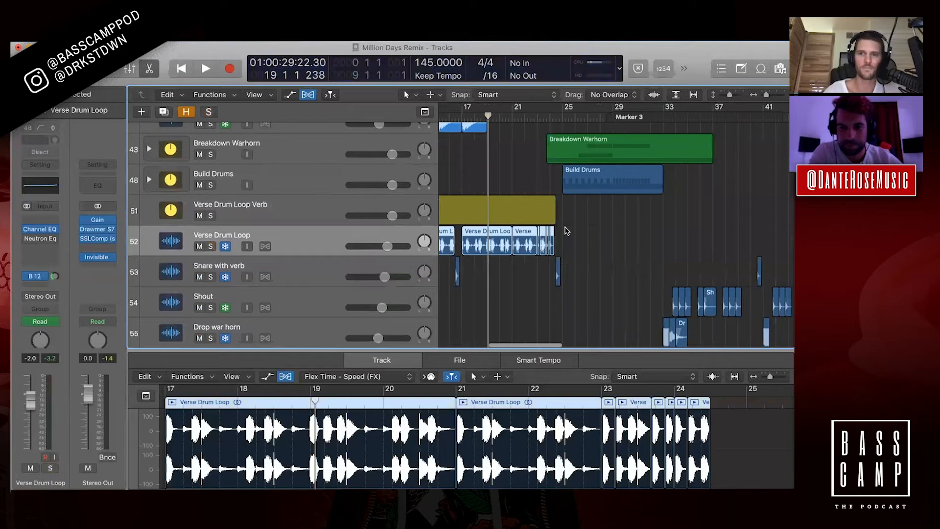
scroll(480, 153, "right", 2)
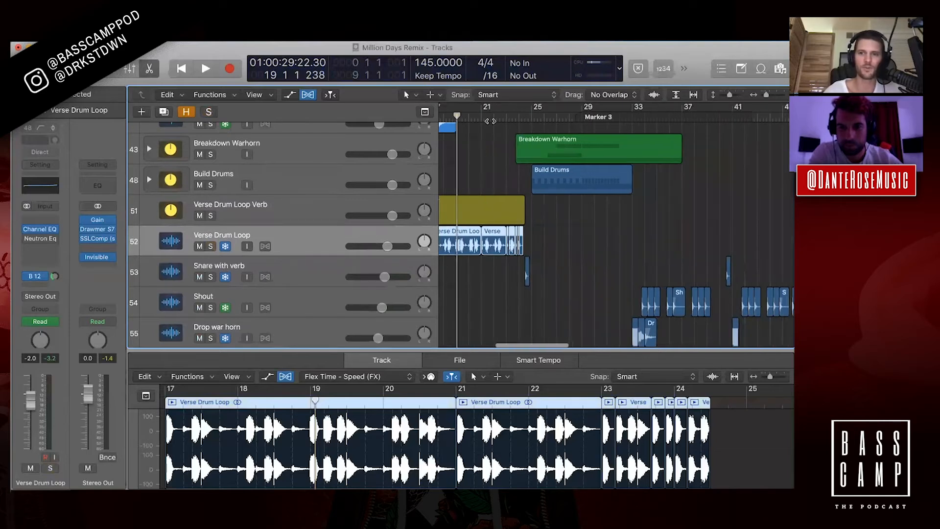
left_click(512, 119)
scroll(520, 140, "up", 2)
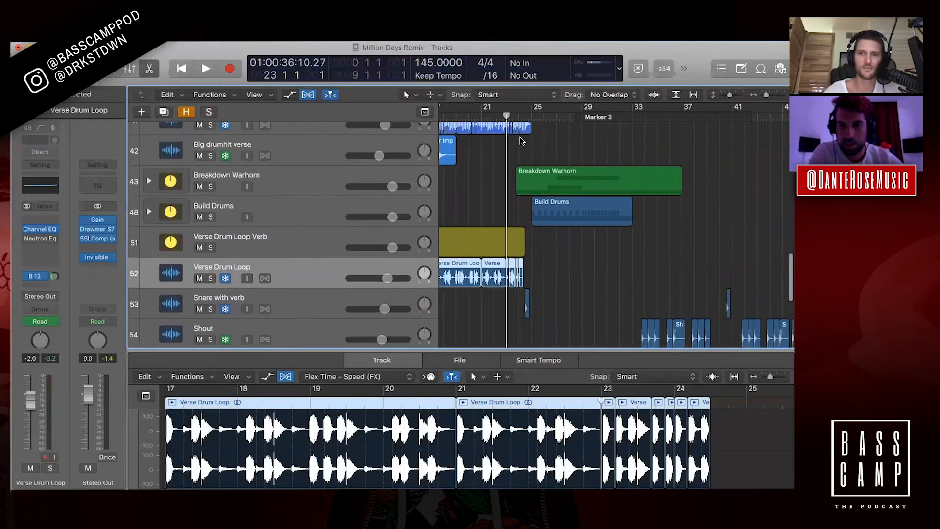
scroll(521, 157, "right", 2)
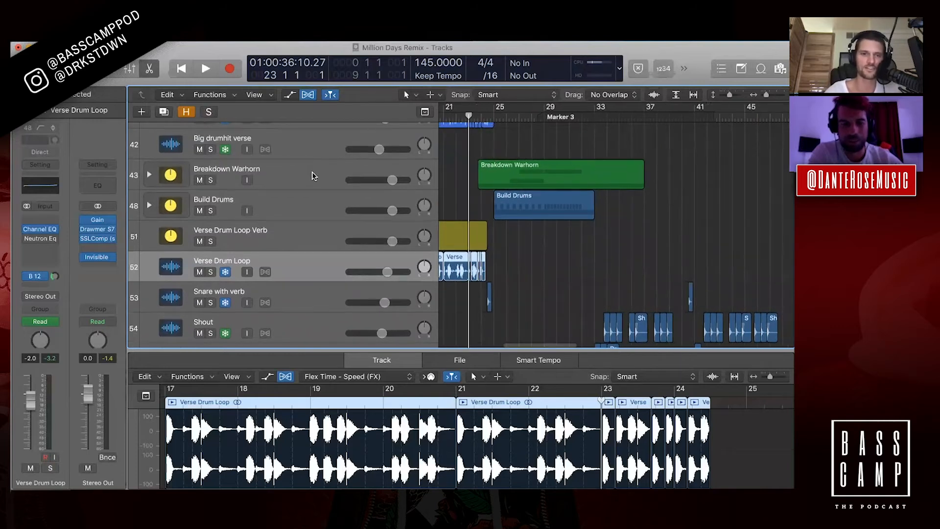
Expand the Breakdown Warhorn track stack to show its horn tracks and move the playhead to bar 25
left_click(314, 177)
left_click(150, 177)
scroll(376, 217, "down", 3)
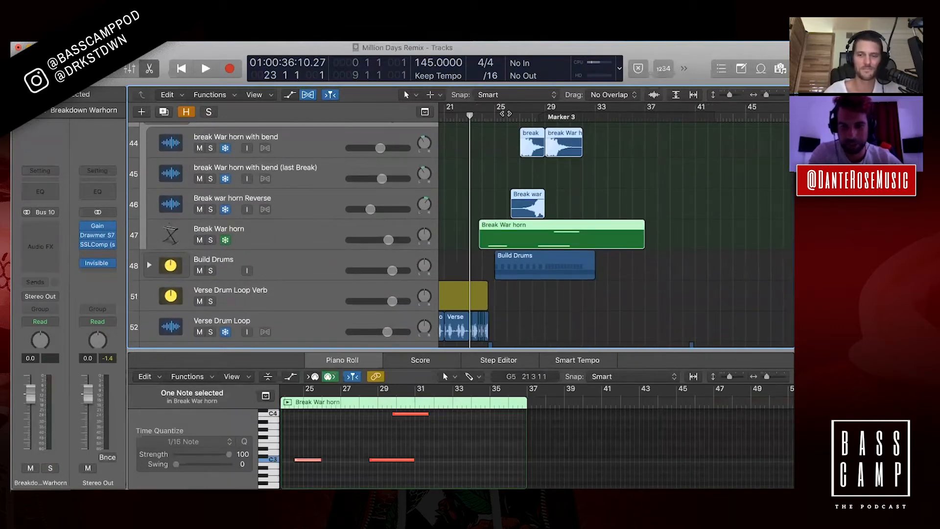
left_click(496, 117)
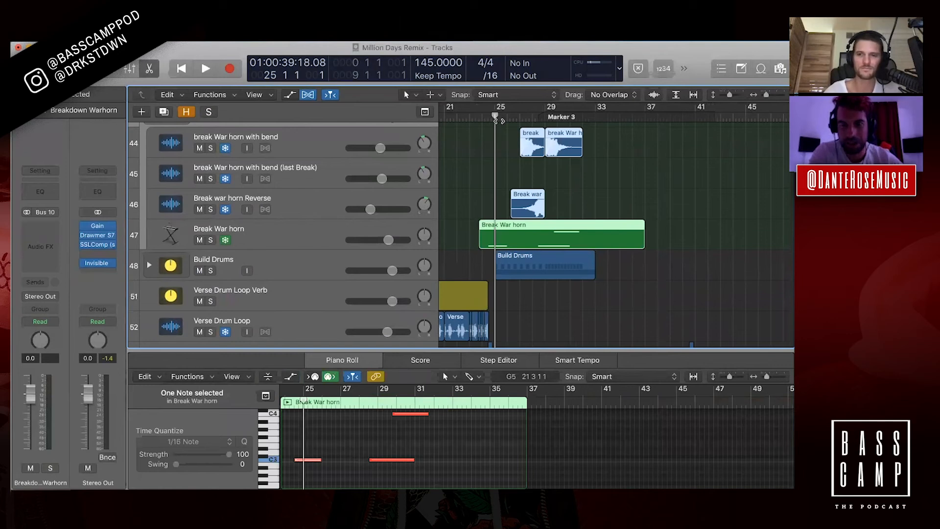
Set the cycle range to the Breakdown Warhorn regions, solo the stack, play it and stop playback
key("super+u")
key("s")
key("space")
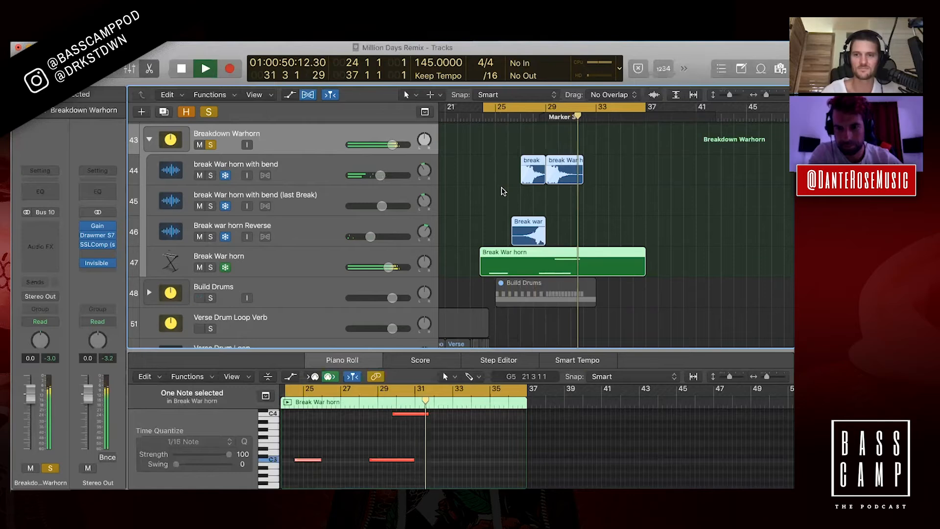
key("space")
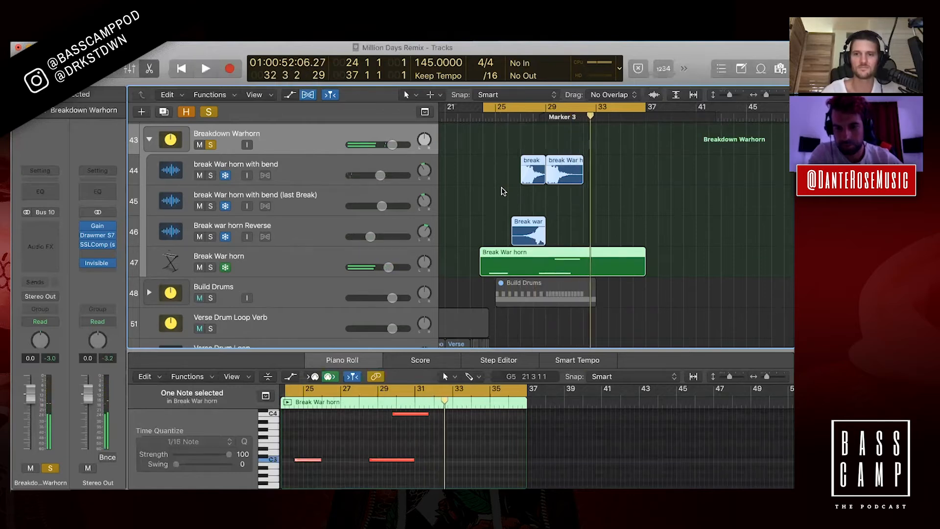
Select the Break War horn track and examine its MIDI notes in the Piano Roll
left_click(321, 262)
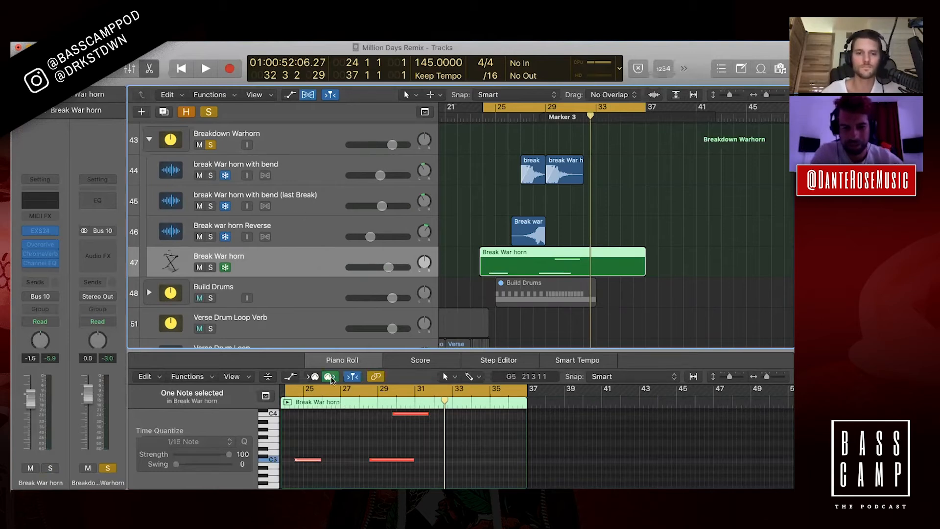
scroll(370, 421, "up", 2)
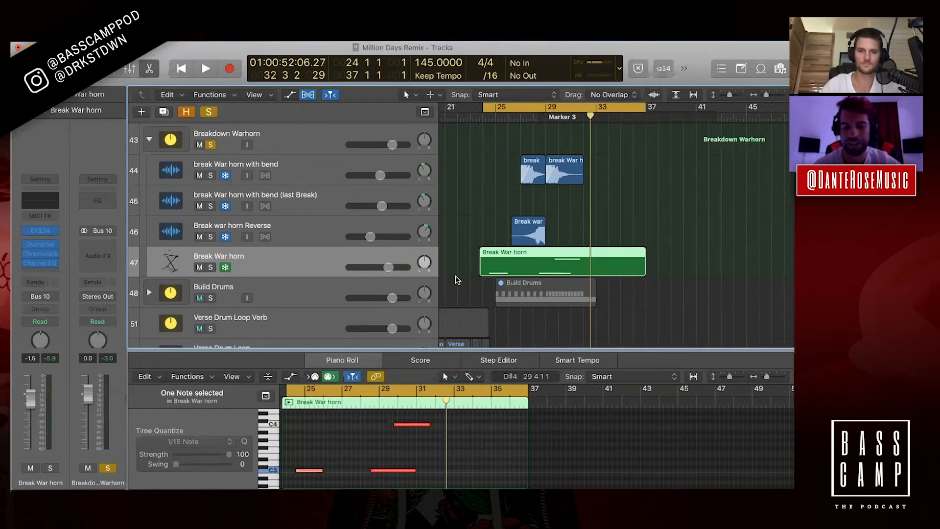
scroll(500, 200, "right", 2)
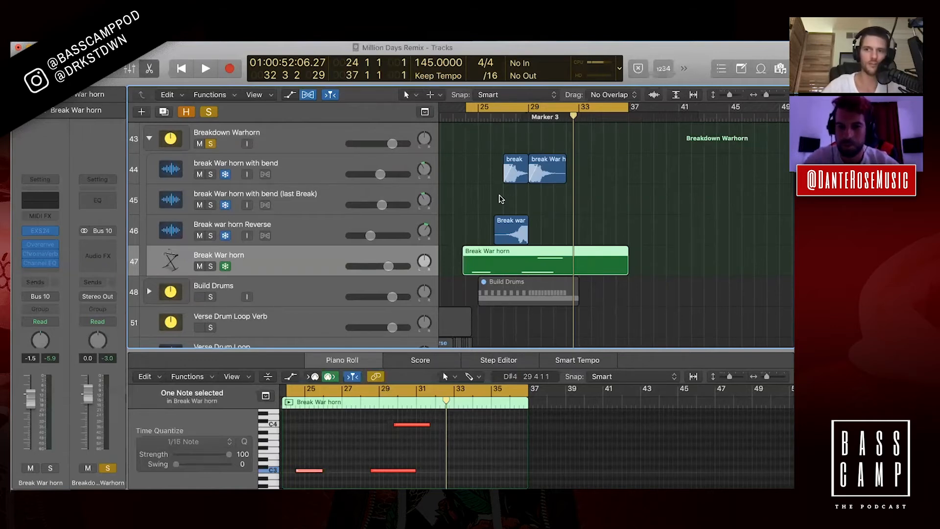
Select the break War horn with bend track and examine its two audio regions from bar 27
left_click(321, 171)
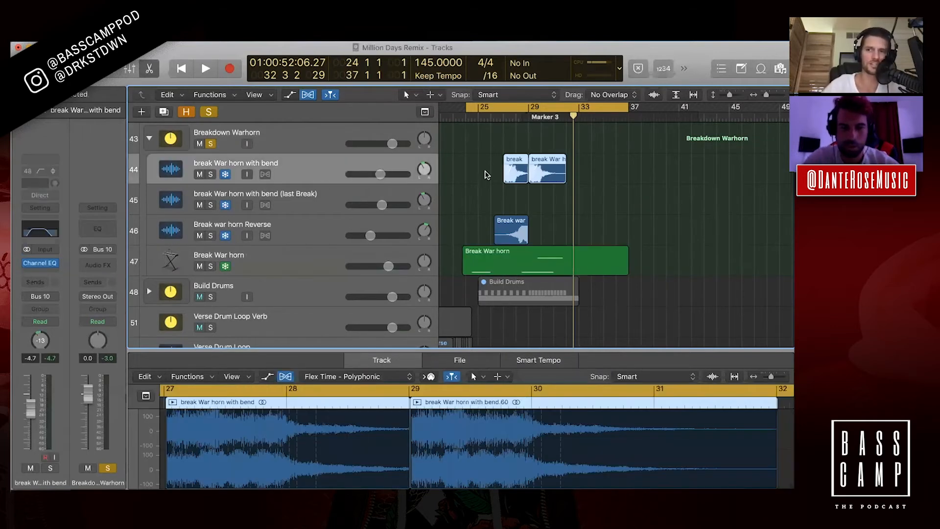
scroll(488, 175, "up", 5)
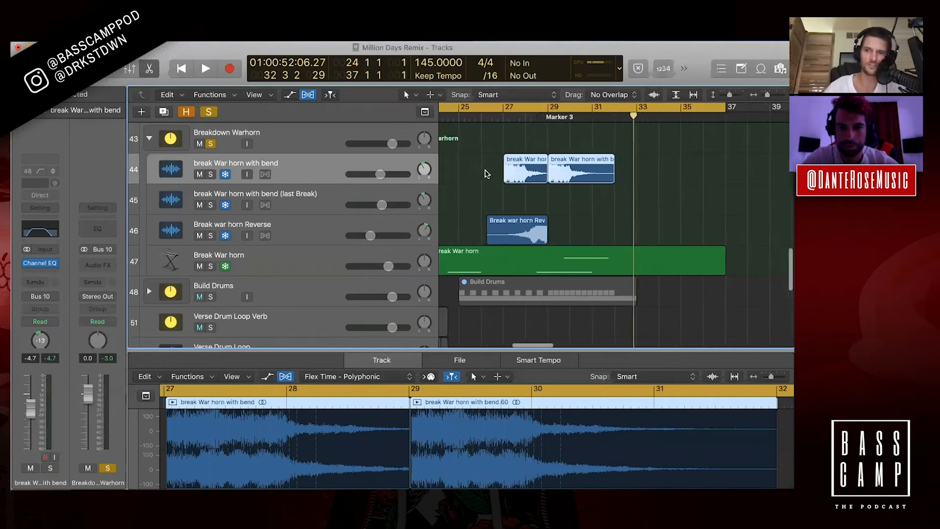
scroll(487, 175, "down", 3)
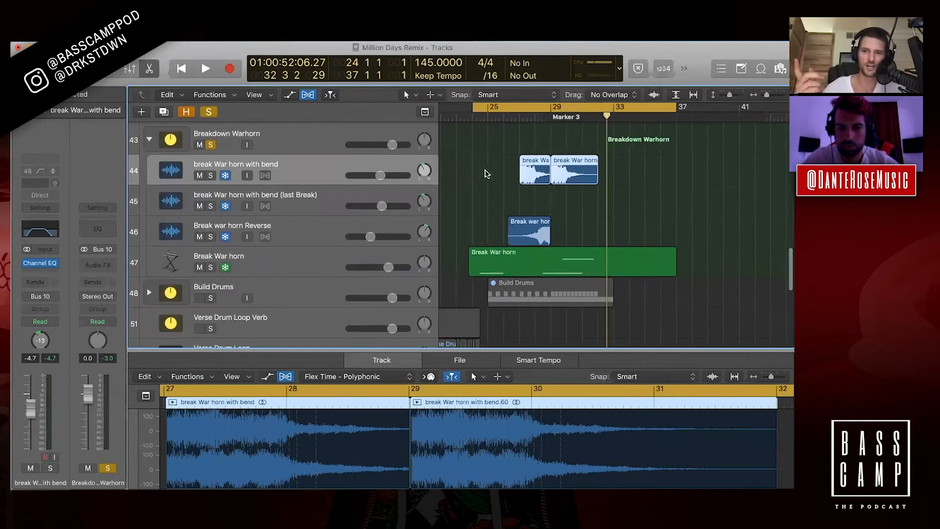
Reselect the Break War horn track and enlarge the Piano Roll to show all its notes
left_click(289, 260)
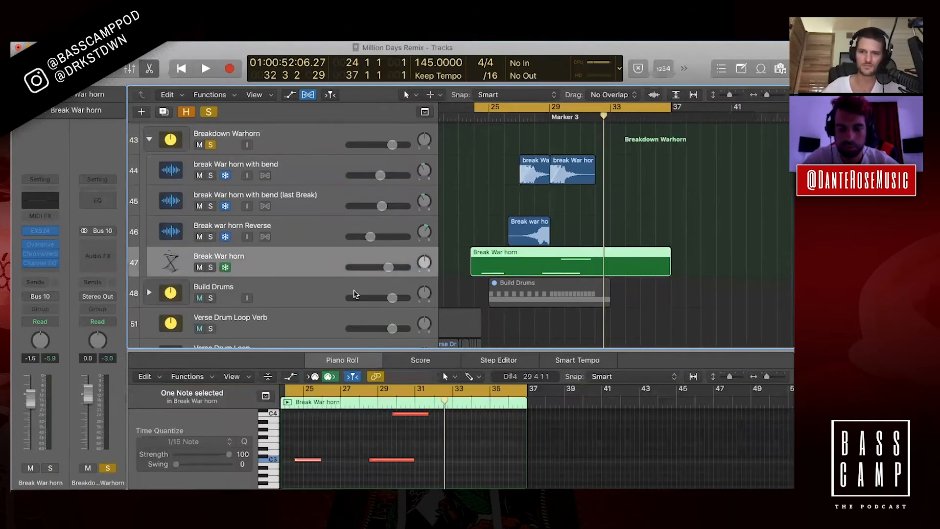
left_click_drag(374, 346, 371, 323)
scroll(371, 371, "left", 2)
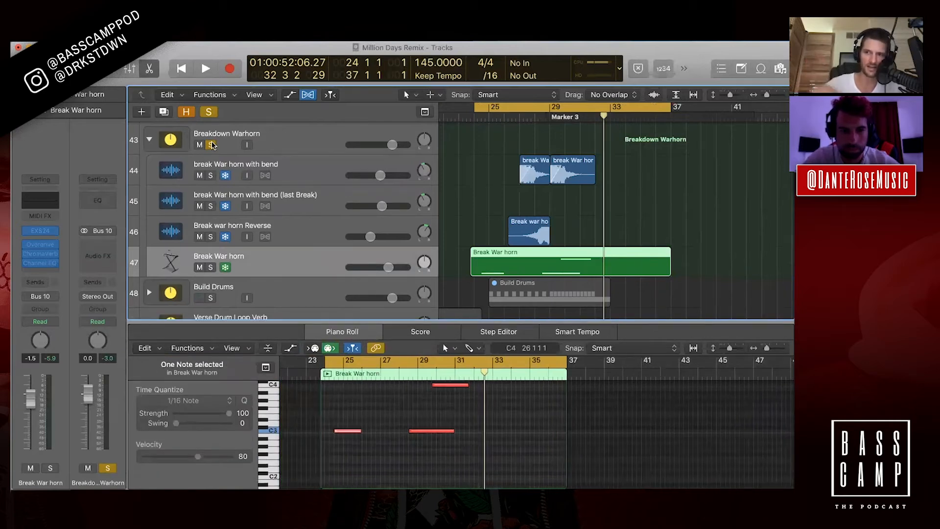
Solo only the Break War horn track instead of the whole stack and open its EXS24 instrument
left_click(206, 264)
key("s")
left_click(40, 230)
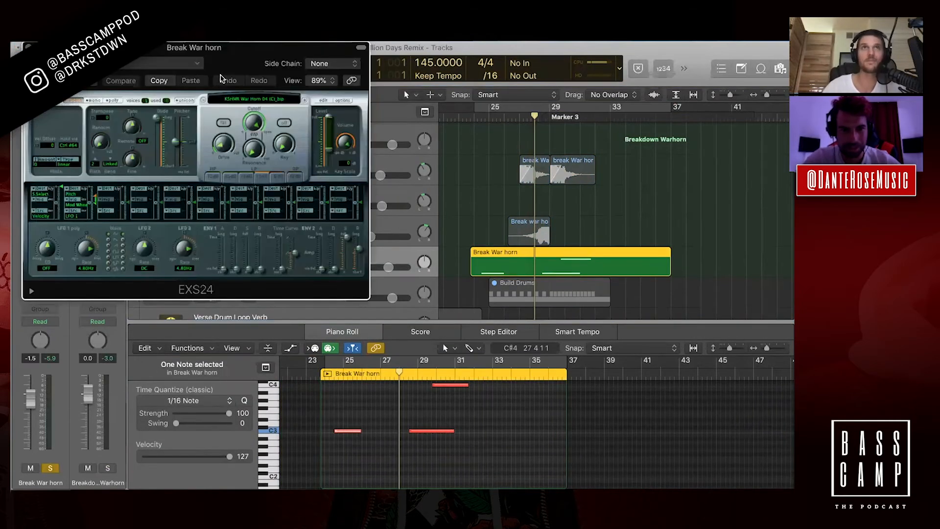
Examine the KSHMR War Horn 04 zone in the EXS24 Instrument Editor, and close the editor again
left_click_drag(235, 58, 363, 109)
left_click(366, 151)
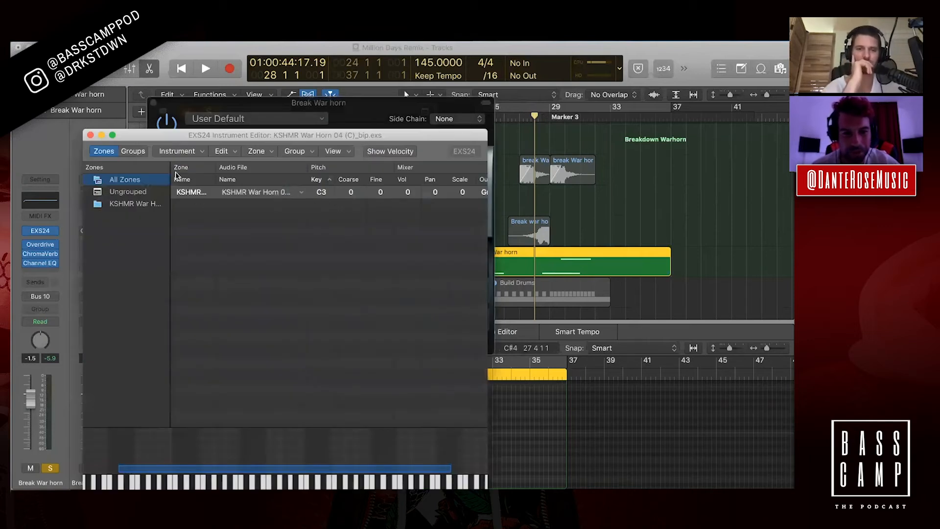
left_click(90, 135)
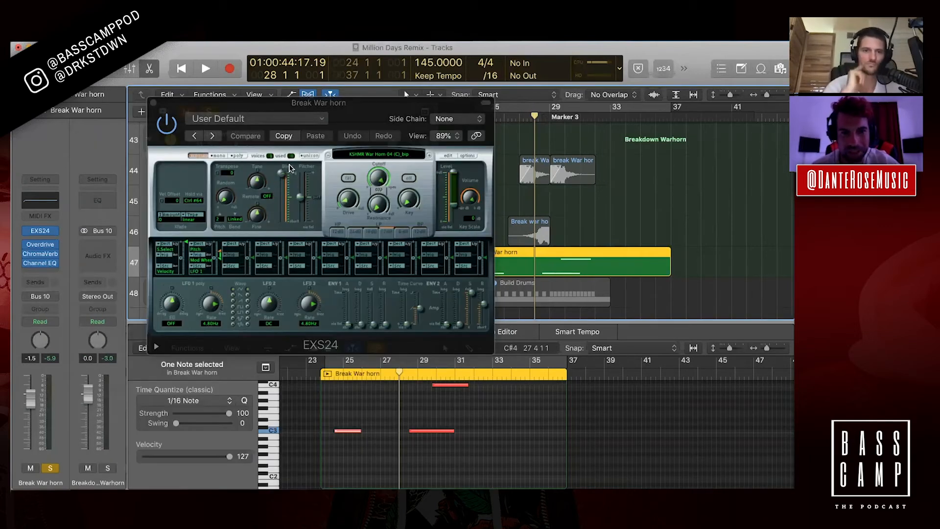
Raise the EXS24 glide setting slightly and play the soloed Break War horn notes from bar 28
left_click_drag(282, 175, 282, 173)
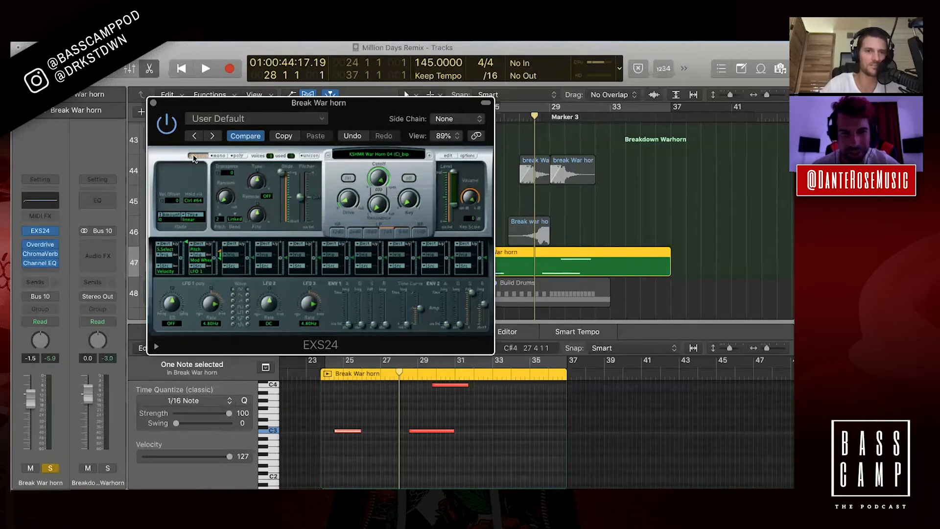
scroll(426, 406, "up", 1)
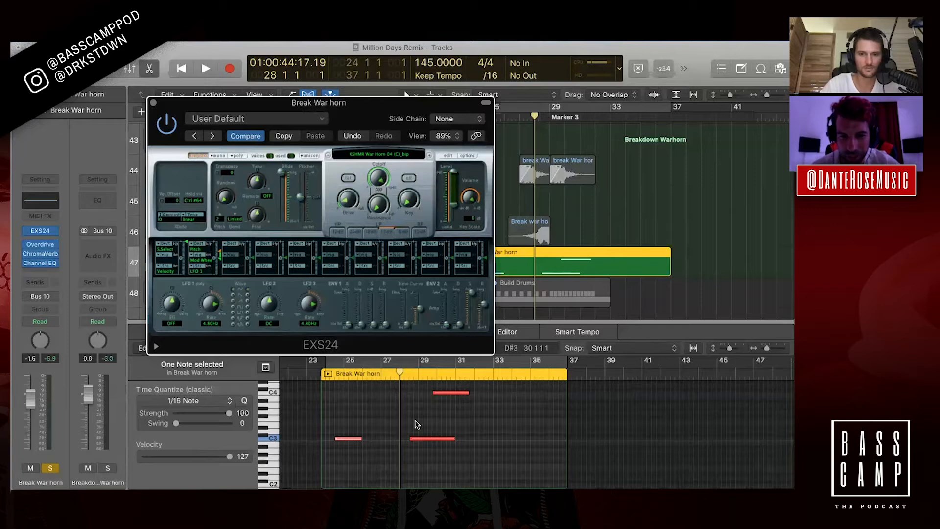
scroll(429, 412, "up", 1)
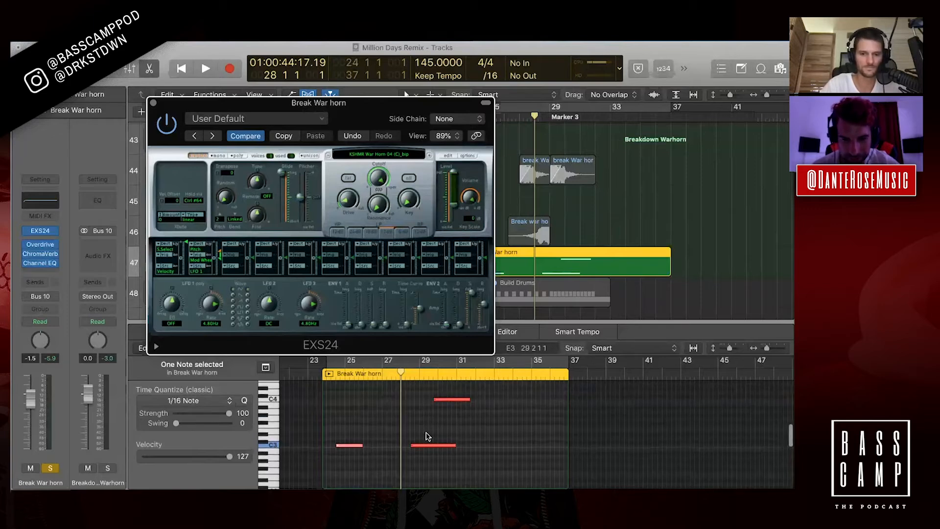
left_click(431, 447)
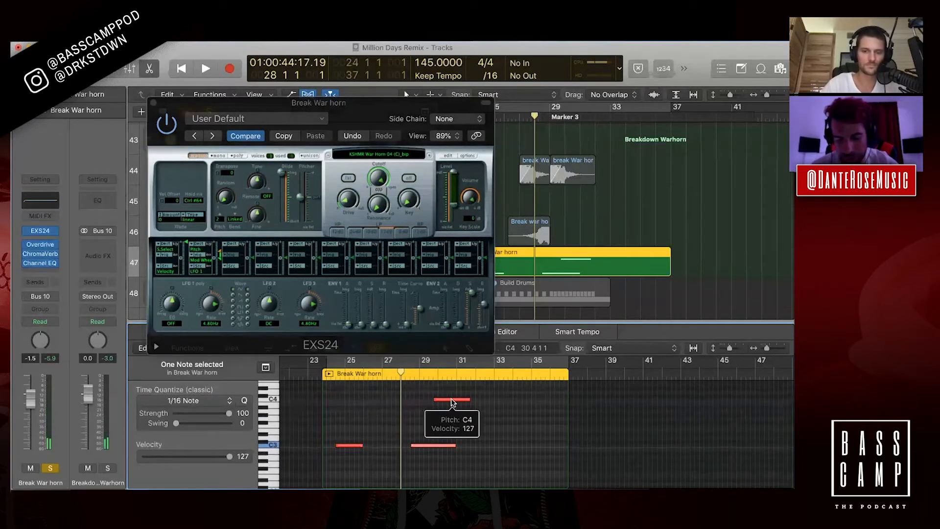
key("space")
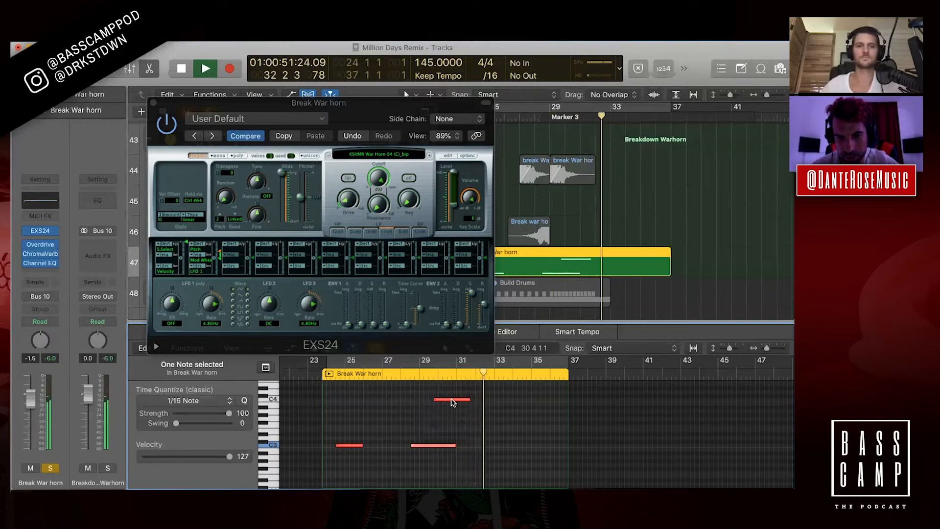
key("space")
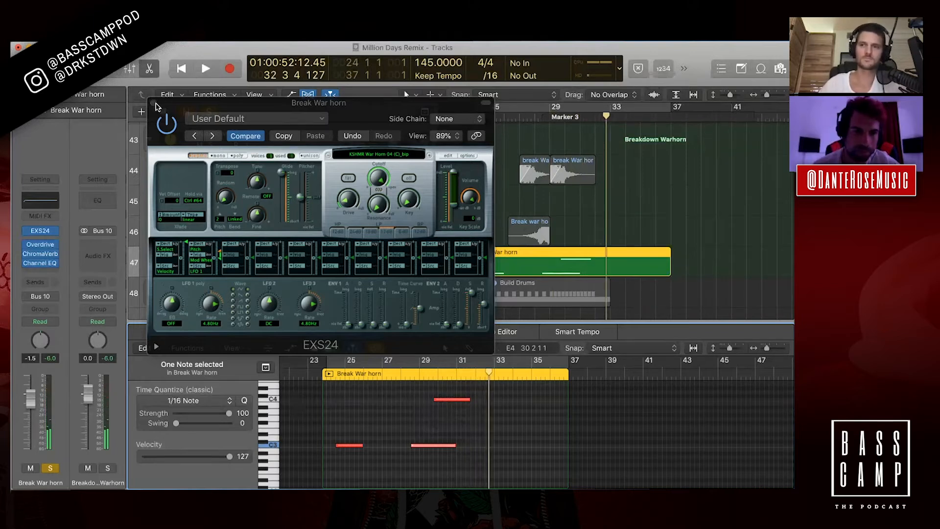
Close the EXS24, clear all solos, shrink the Piano Roll to reveal more tracks and place the playhead at bar 24
left_click(154, 104)
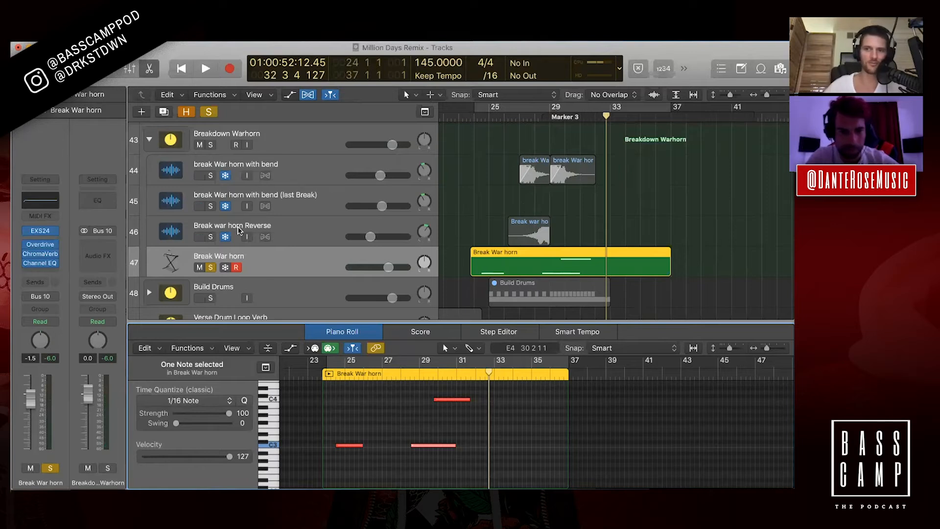
left_click(207, 112)
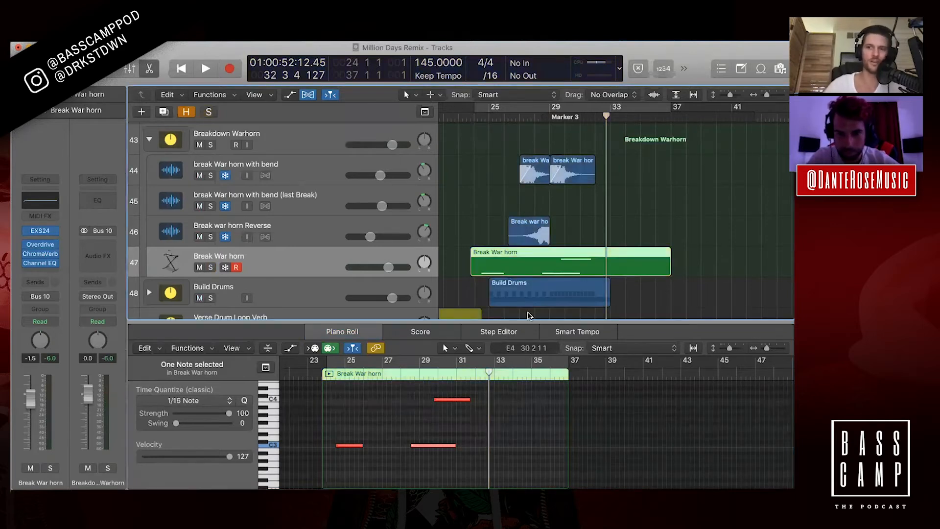
left_click_drag(530, 319, 530, 406)
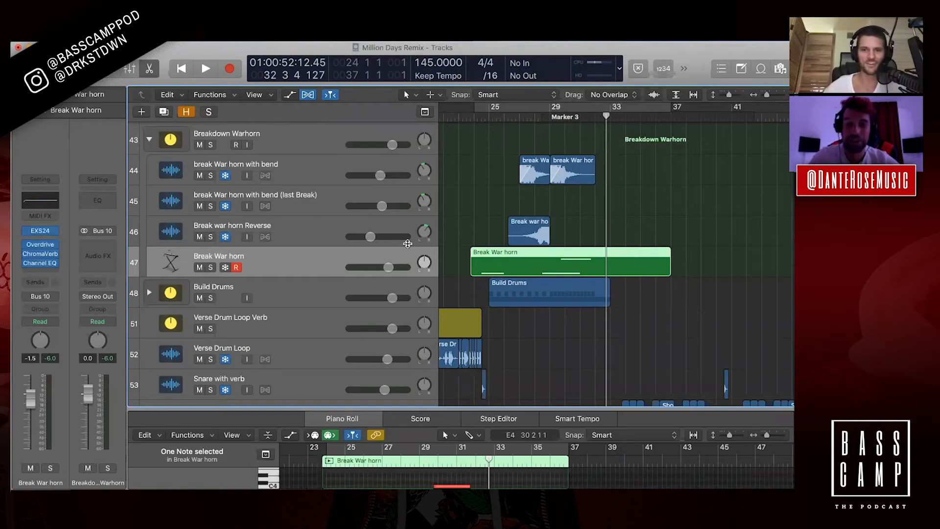
left_click(472, 118)
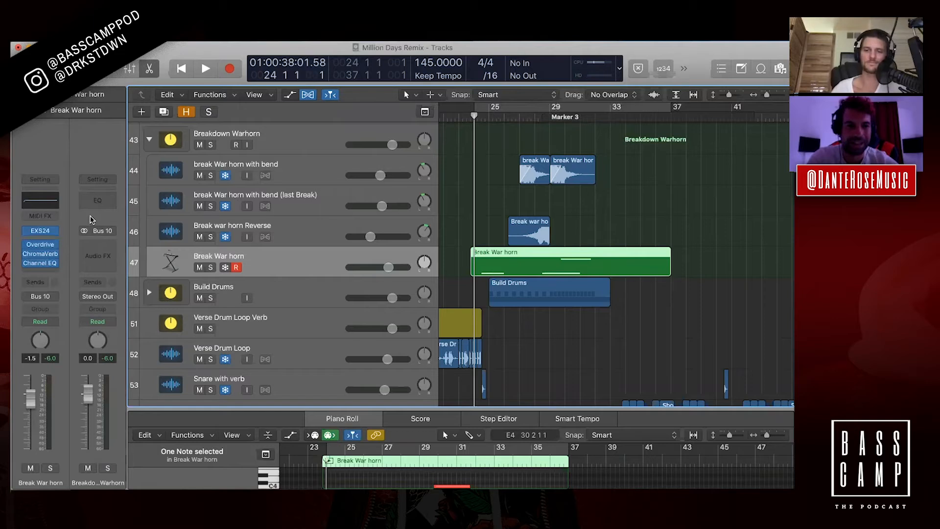
Try the Apple AUPitch effect on the Break War horn track and remove it from the channel strip
left_click(40, 273)
mouse_move(54, 475)
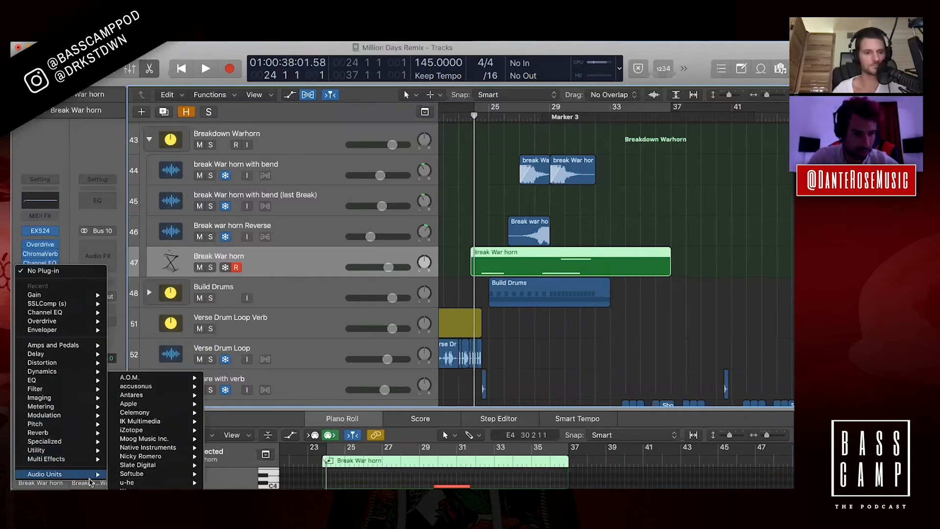
mouse_move(144, 380)
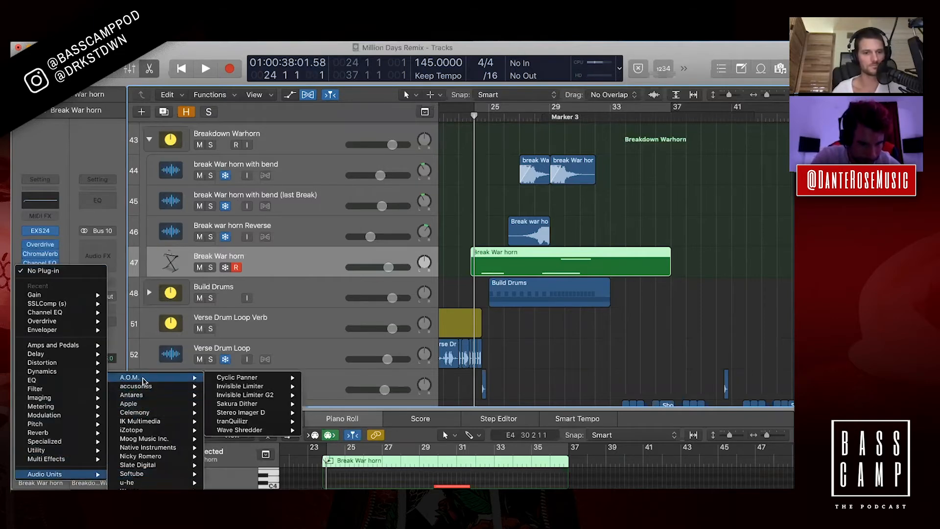
mouse_move(158, 404)
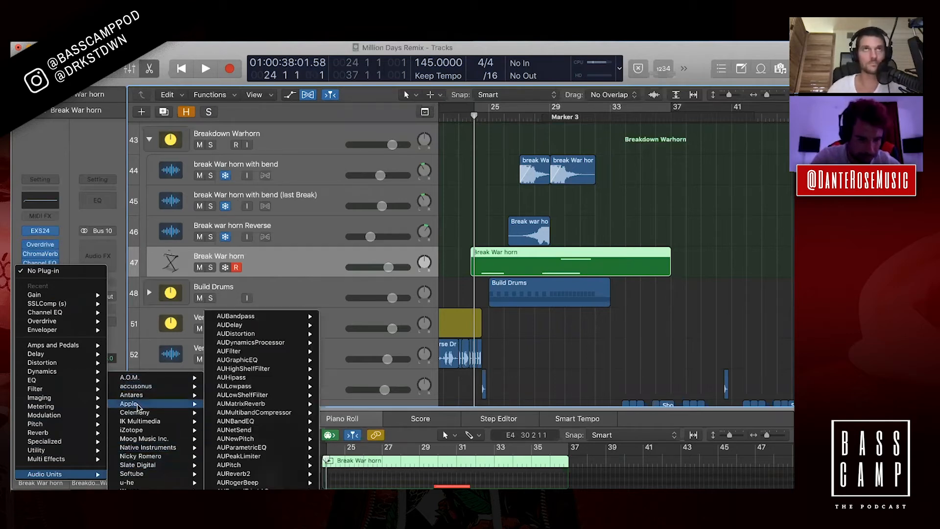
left_click(343, 463)
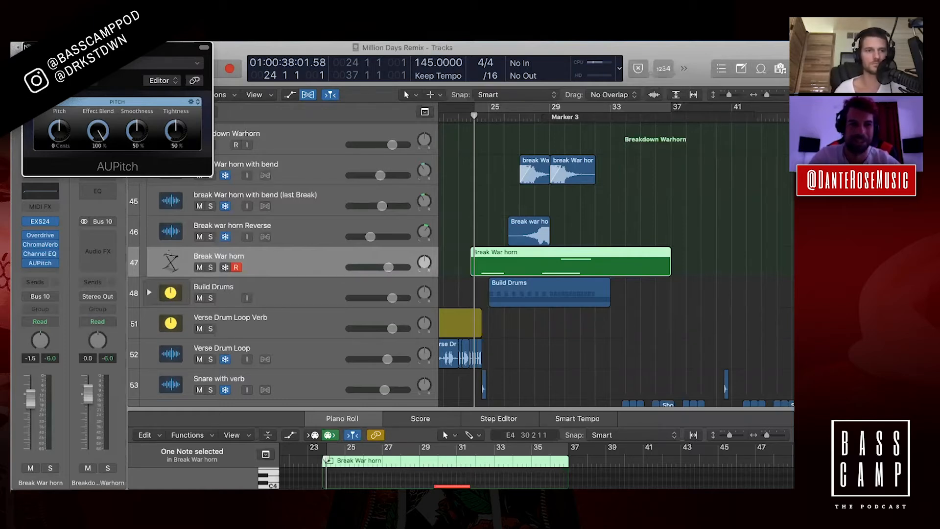
left_click(28, 47)
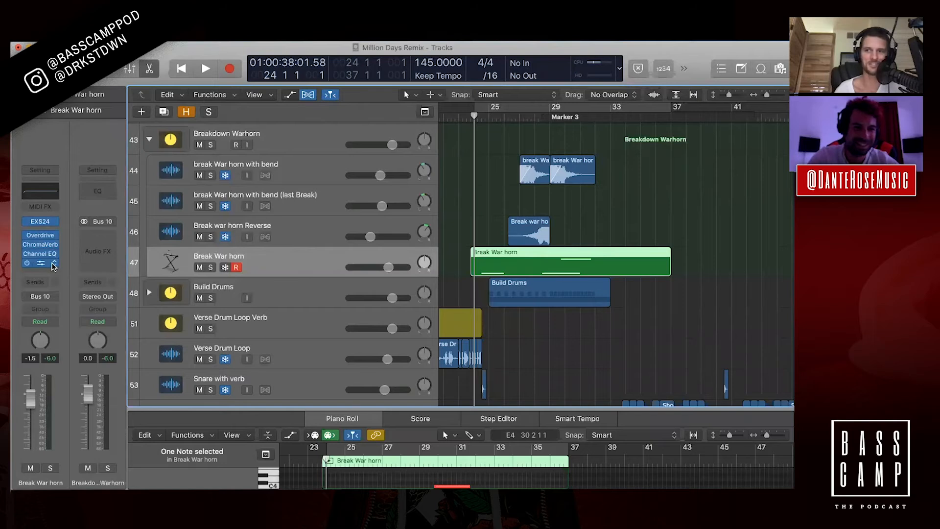
left_click(54, 265)
left_click(63, 272)
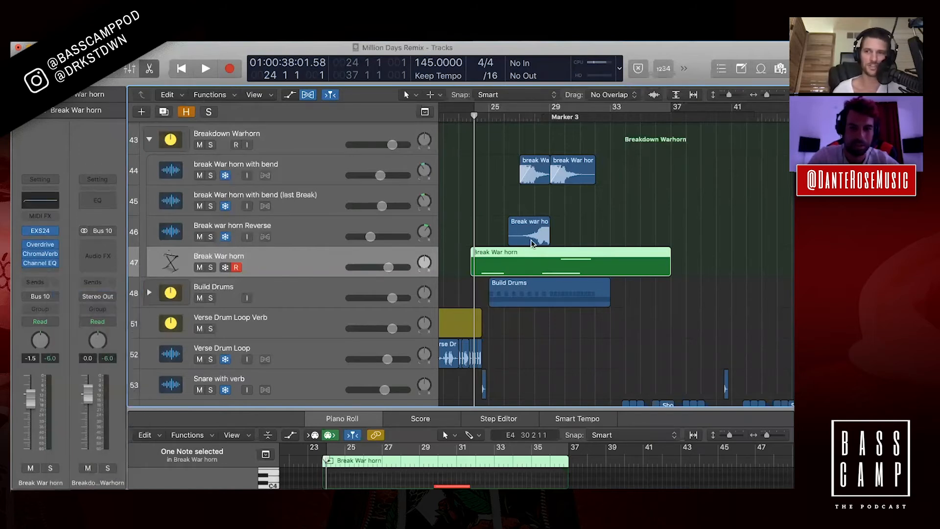
Examine the arrangement from the Break War horn track down to the FX stack, focusing on the drop from bar 33
scroll(532, 243, "right", 5)
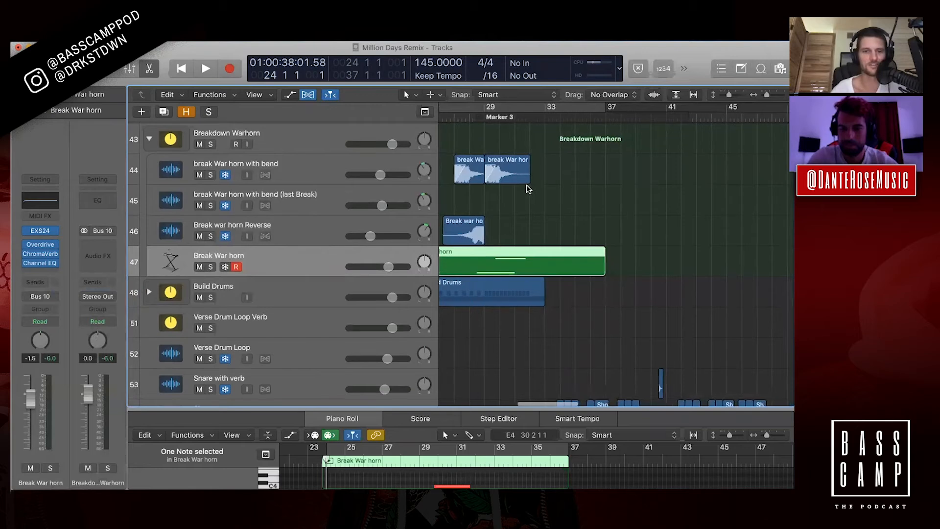
scroll(528, 220, "down", 3)
scroll(528, 188, "down", 2)
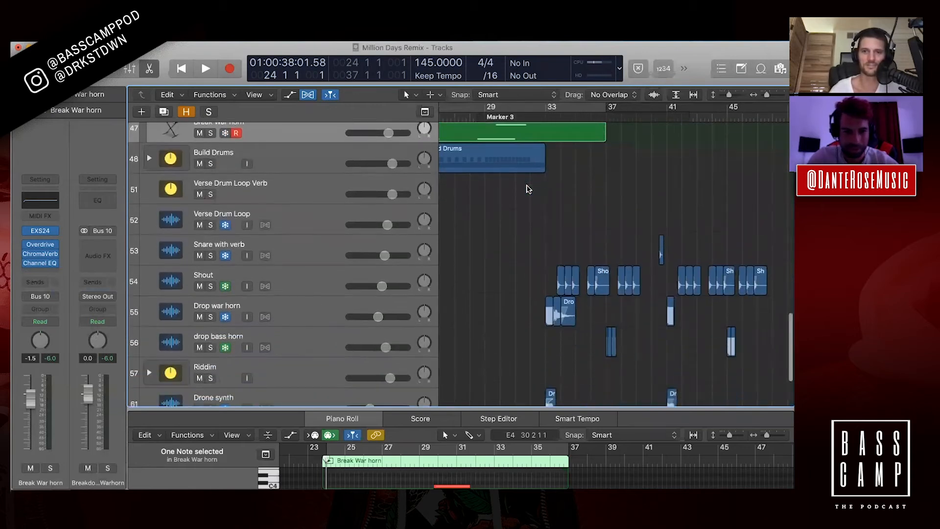
scroll(528, 189, "left", 4)
scroll(528, 189, "left", 2)
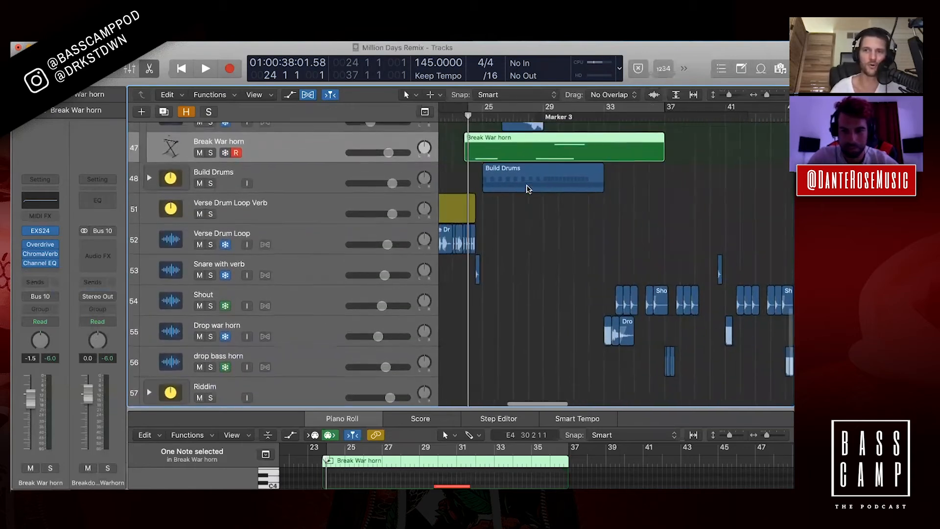
left_click_drag(627, 46, 606, 41)
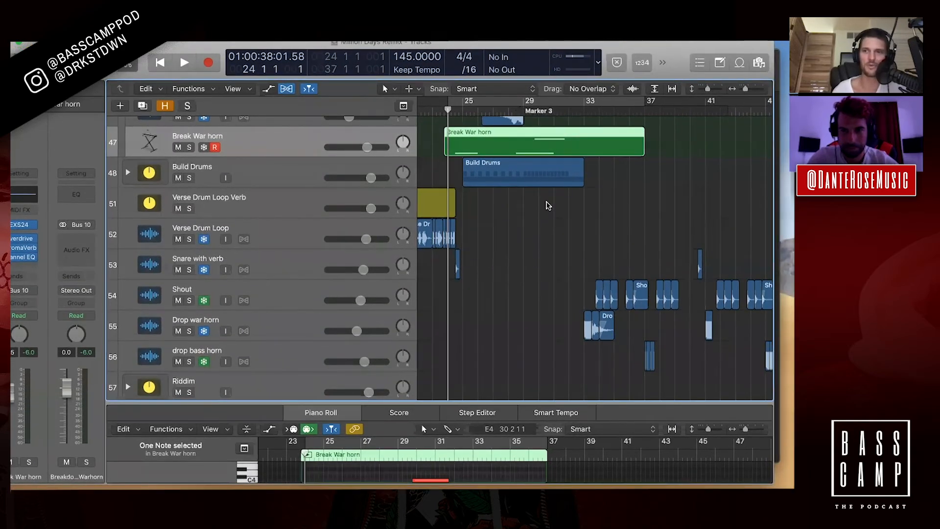
scroll(548, 206, "down", 3)
scroll(547, 206, "up", 1)
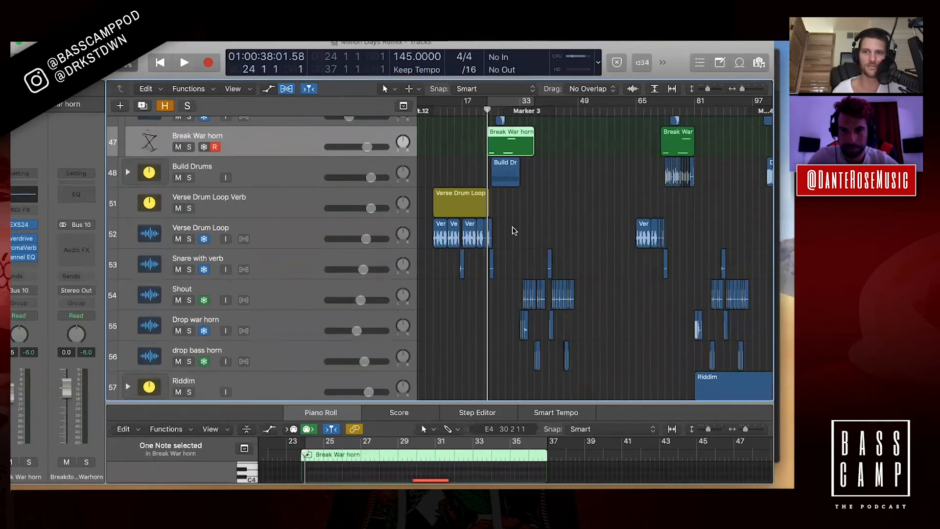
scroll(514, 231, "up", 1)
key("shift+period")
scroll(627, 208, "right", 5)
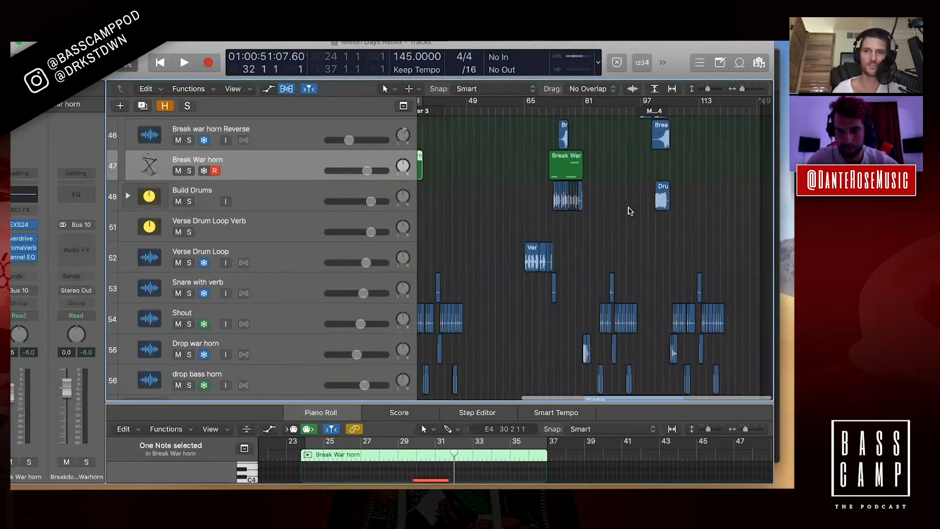
scroll(629, 211, "left", 2)
key("super+Right")
key("super+Right")
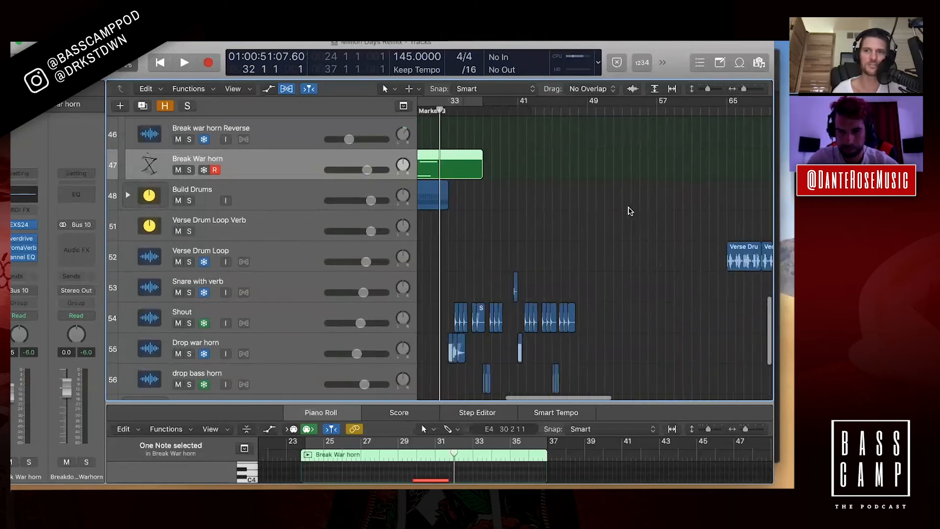
key("super+Right")
key("super+Right")
scroll(540, 245, "down", 2)
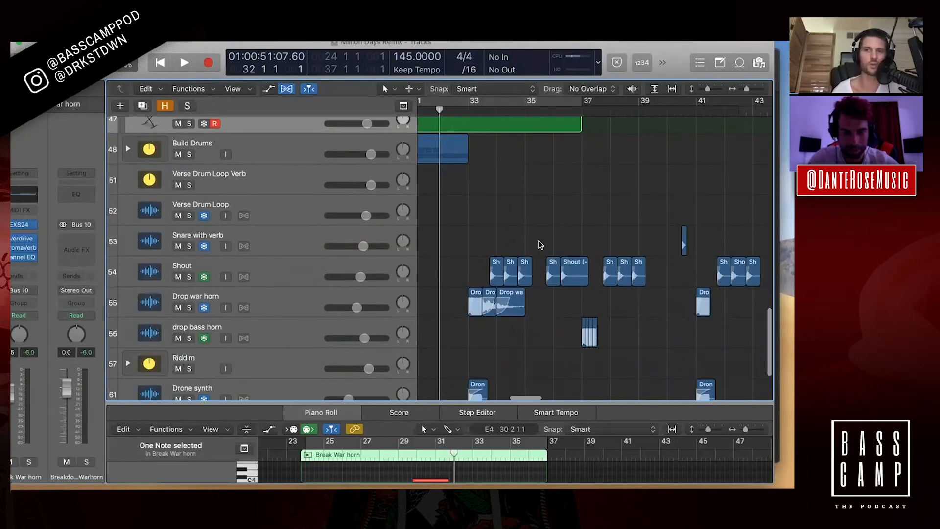
scroll(543, 245, "down", 2)
scroll(451, 186, "down", 1)
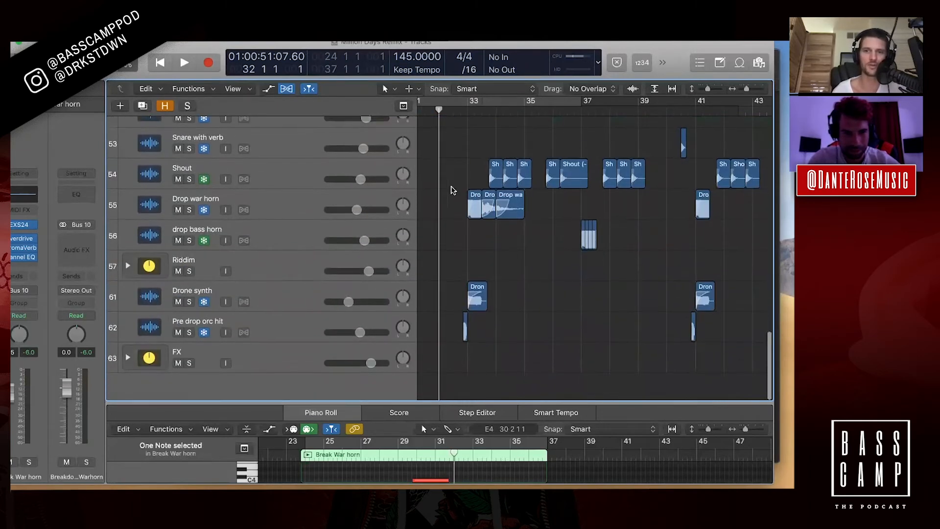
Place the playhead at bar 33, expand the Riddim stack to show its subtracks and select the stack
left_click(468, 109)
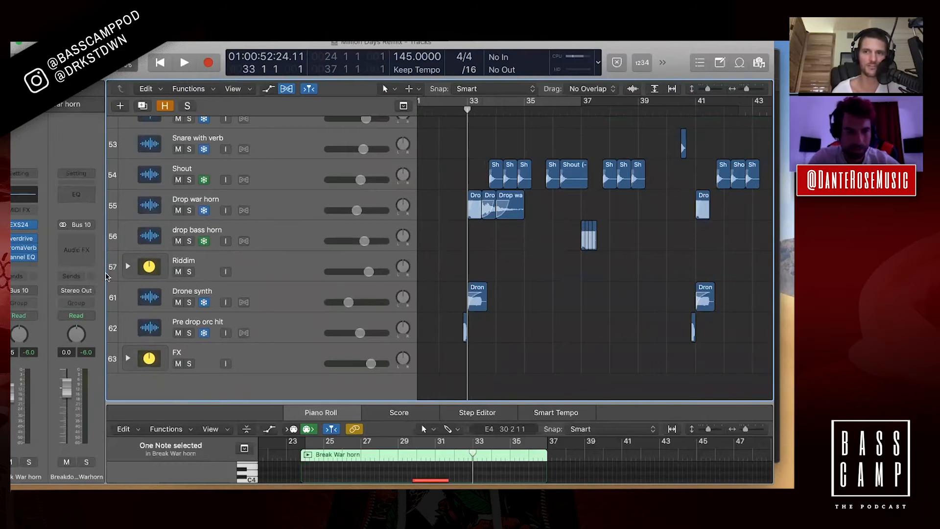
left_click(127, 266)
scroll(509, 303, "down", 2)
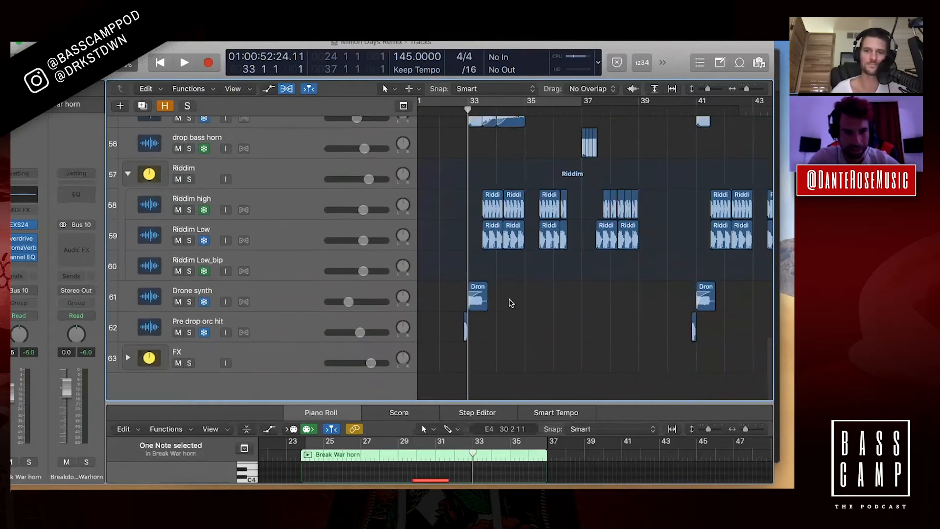
left_click(276, 179)
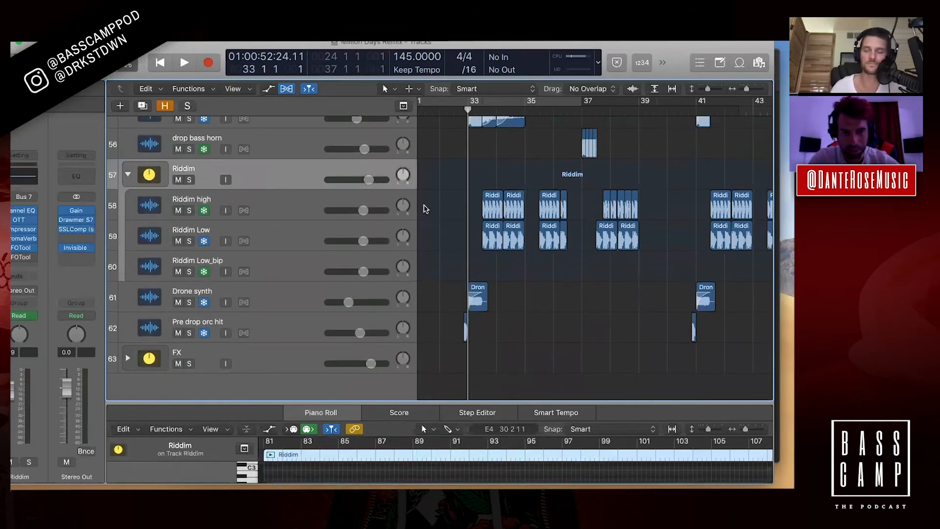
Play the full drop from just before bar 33 and stop at bar 39
left_click(459, 112)
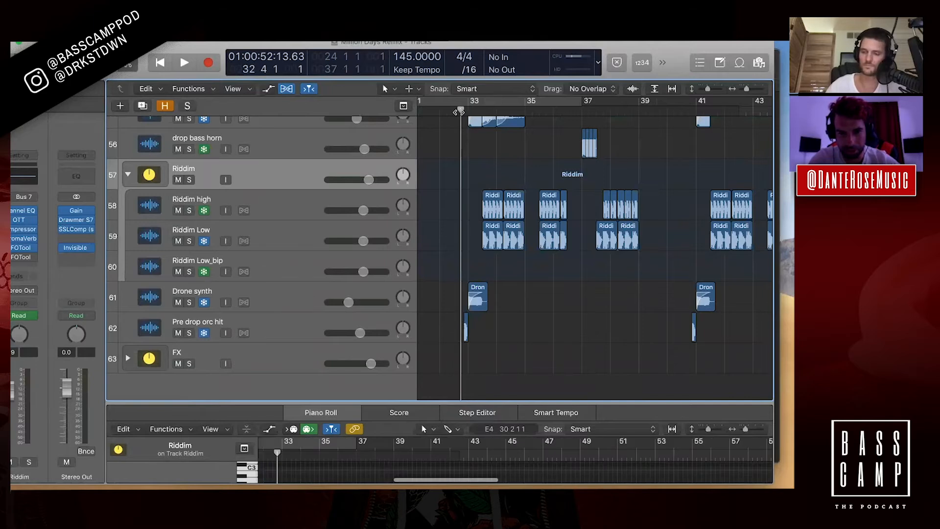
key("space")
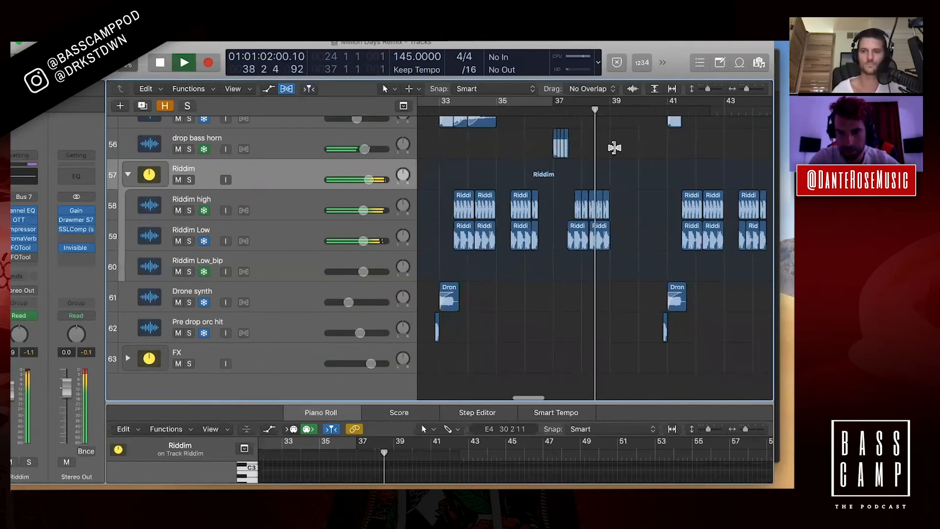
key("space")
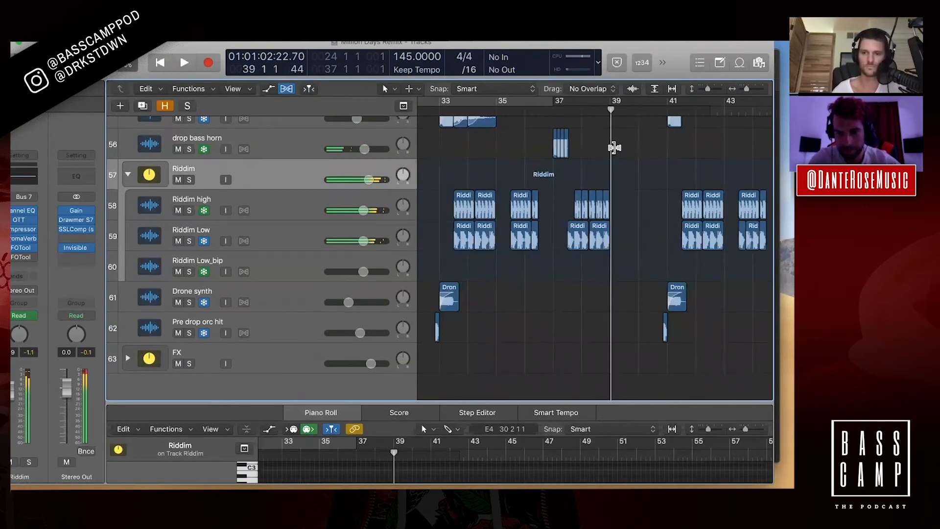
Select the Riddim Low track and examine its first regions closely around bar 34
left_click(304, 240)
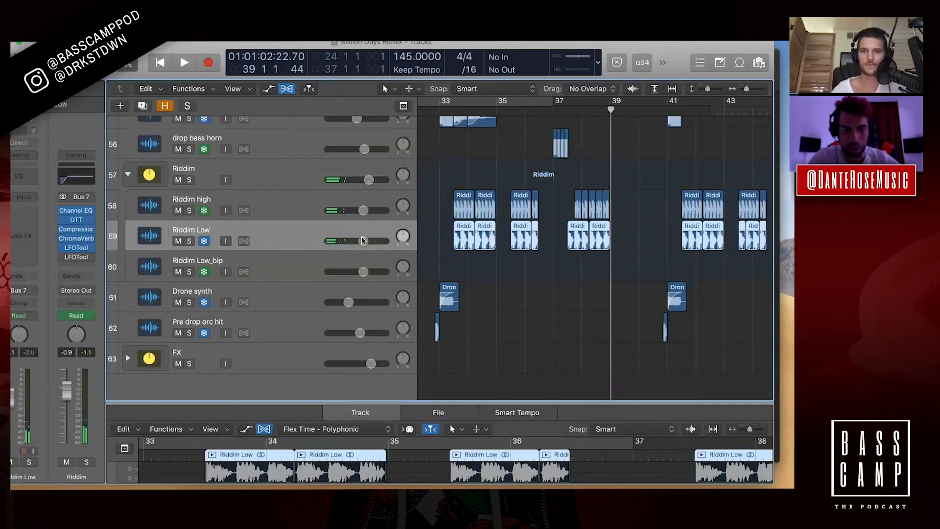
scroll(478, 188, "up", 5)
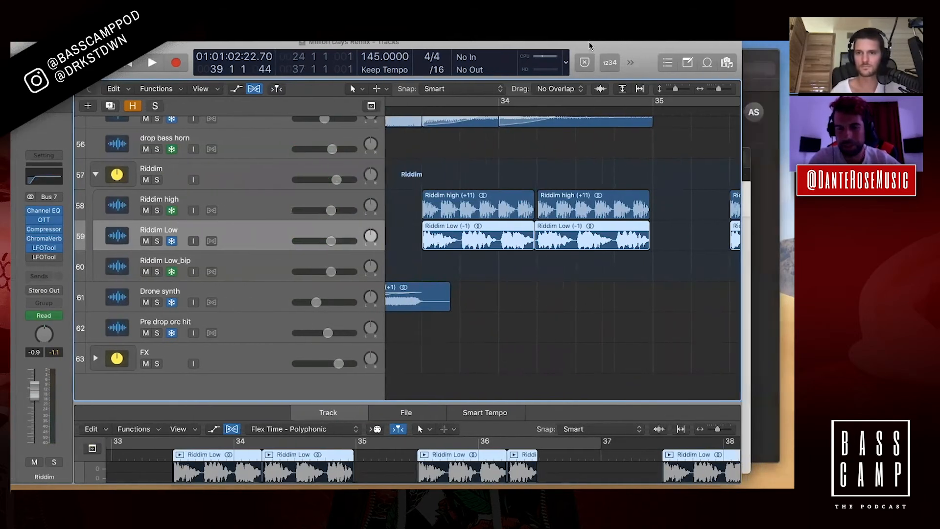
Browse the Kompany folder of the Cymatics Hearts for Charity samples, preview a few files ending with Mid Layers, and close the browser
key("f")
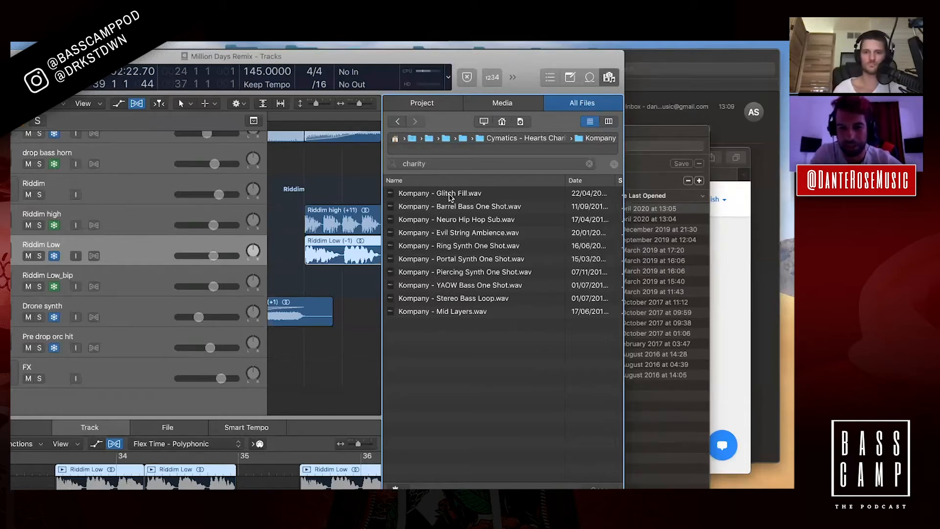
left_click(441, 249)
left_click(441, 298)
left_click(441, 311)
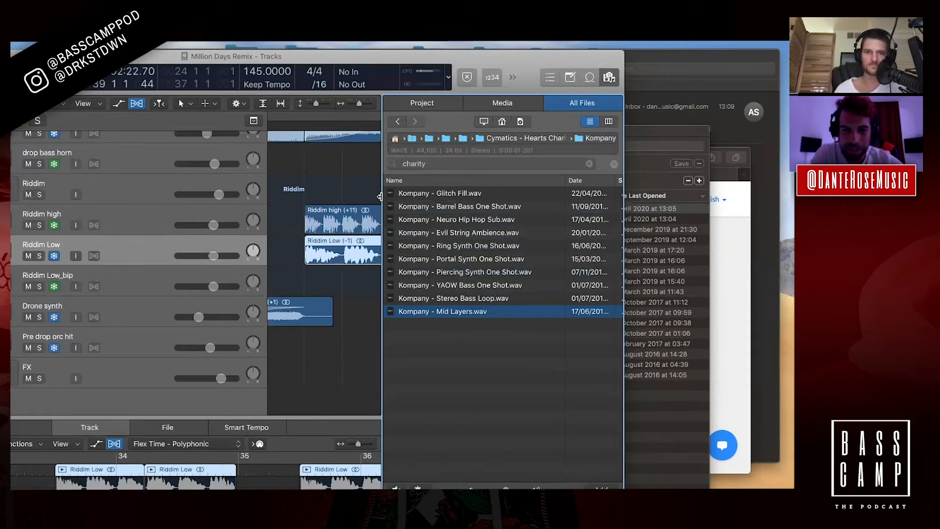
left_click_drag(380, 196, 562, 220)
Set the cycle range from beat 33 3 to bar 35 and listen to the Riddim Low track in solo
left_click_drag(304, 119, 535, 118)
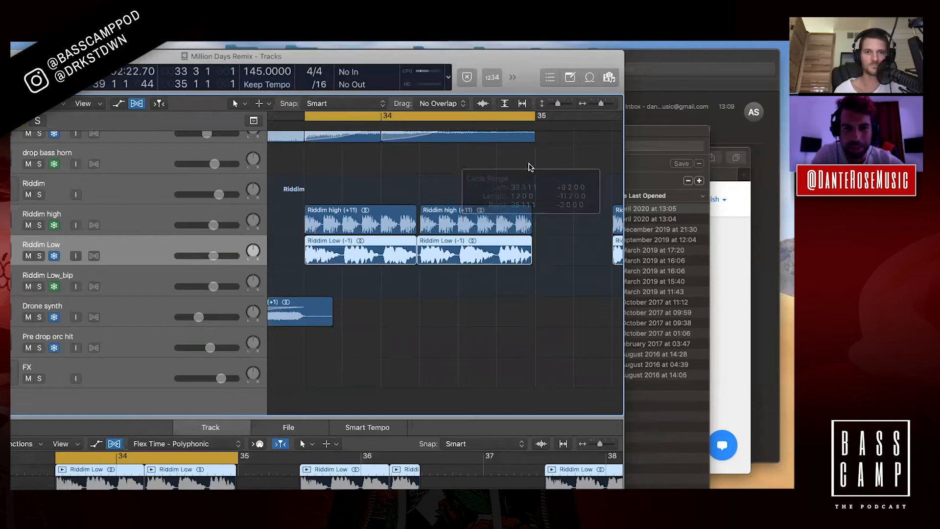
left_click(40, 255)
key("space")
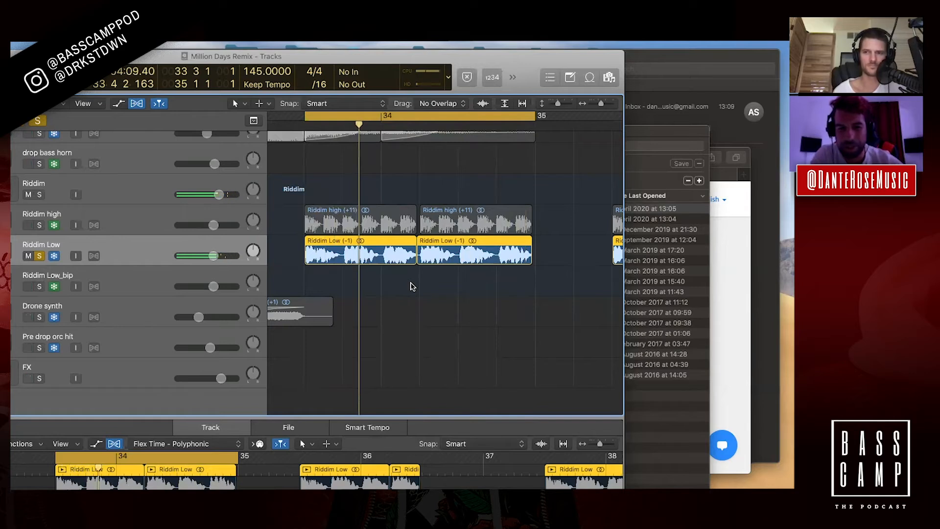
left_click_drag(445, 62, 503, 58)
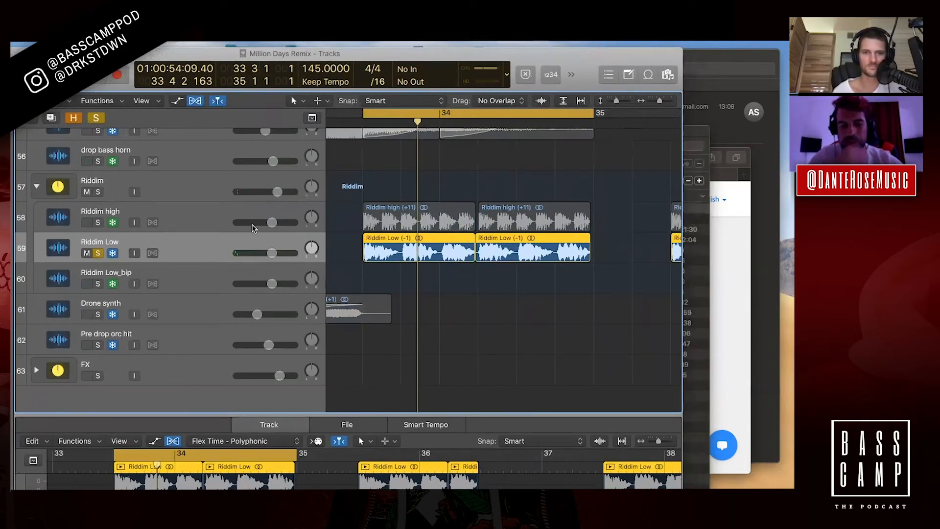
Listen to Riddim high alone in solo, and add Riddim Low to the solo to hear both layers together
left_click(98, 222)
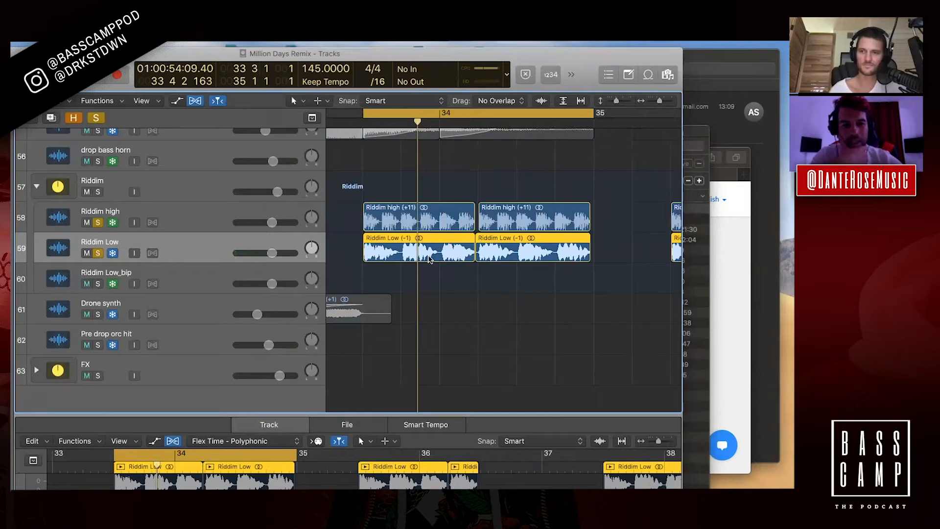
left_click(98, 252)
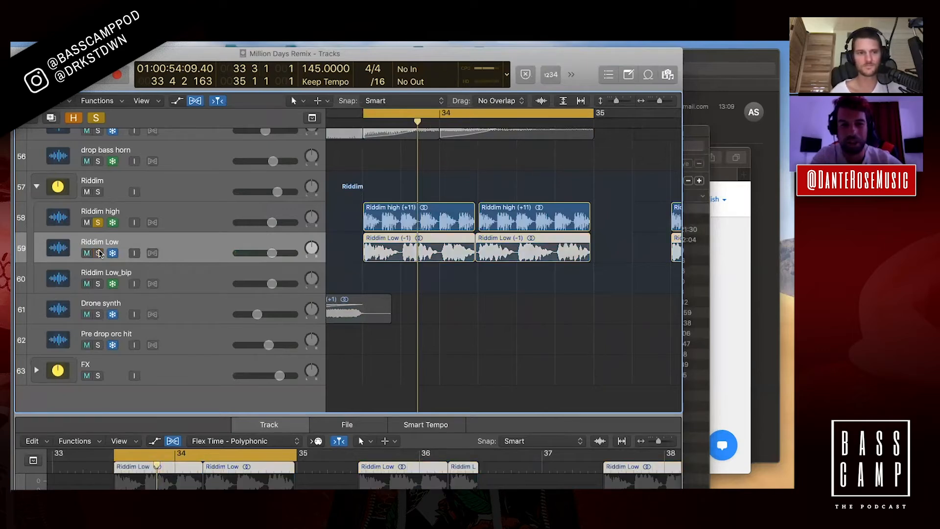
key("space")
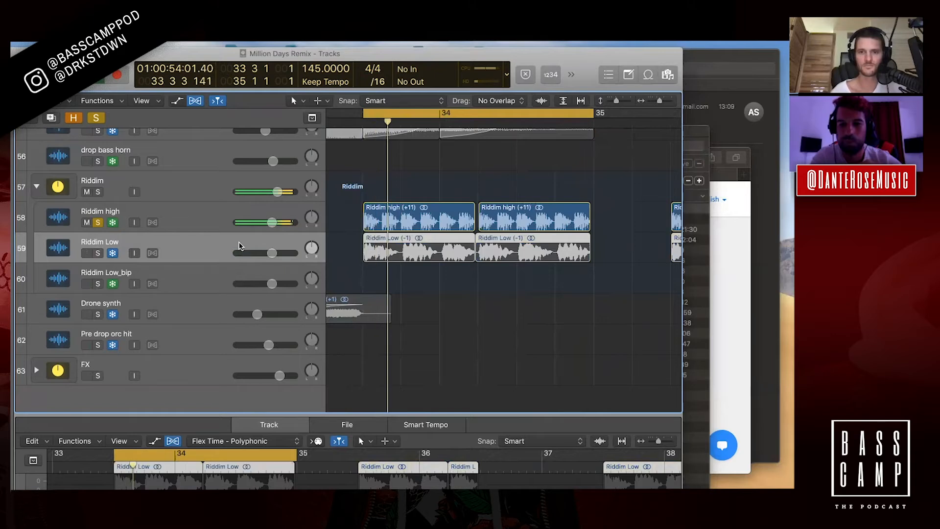
left_click(98, 253)
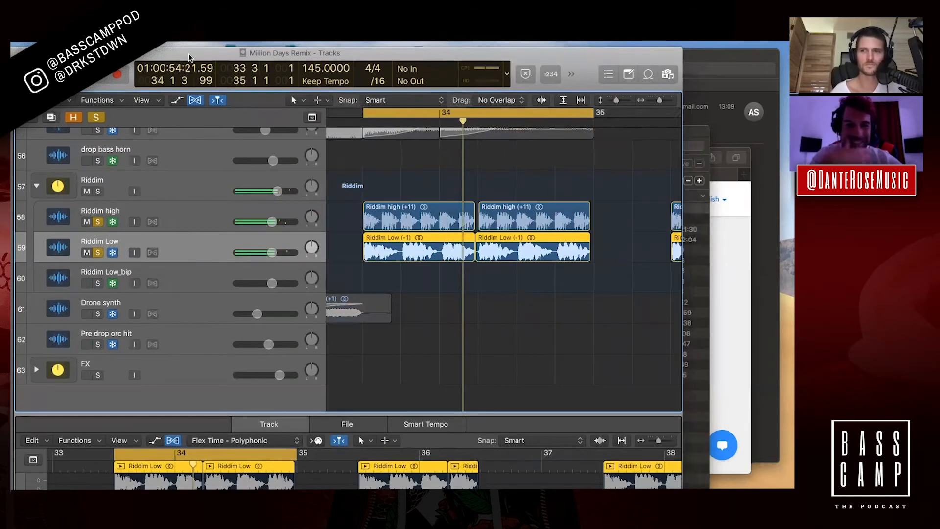
Select the Riddim stack and reposition the project window to show its channel strip
left_click_drag(189, 56, 280, 56)
left_click(240, 182)
left_click_drag(170, 47, 193, 33)
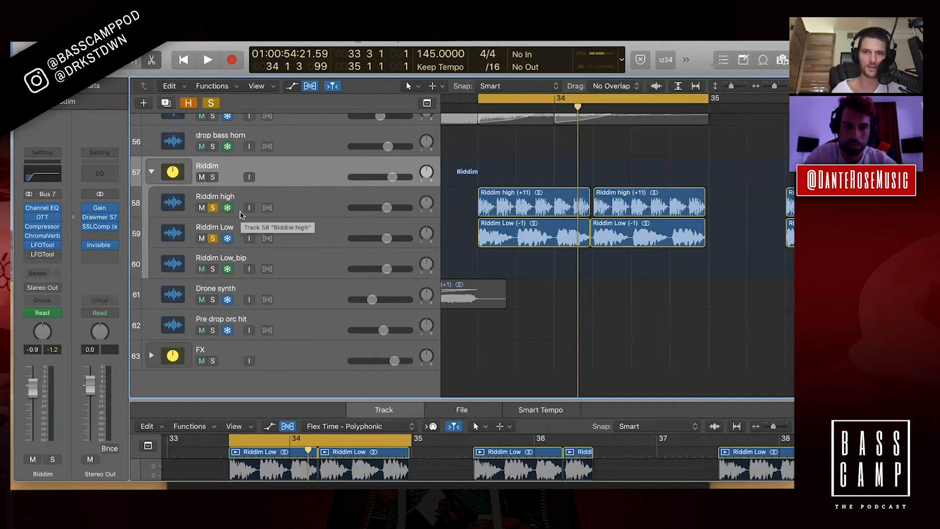
Enlarge the track rows and examine the Flex modes available for the Riddim high track, keeping Automatic (Polyphonic)
left_click(325, 198)
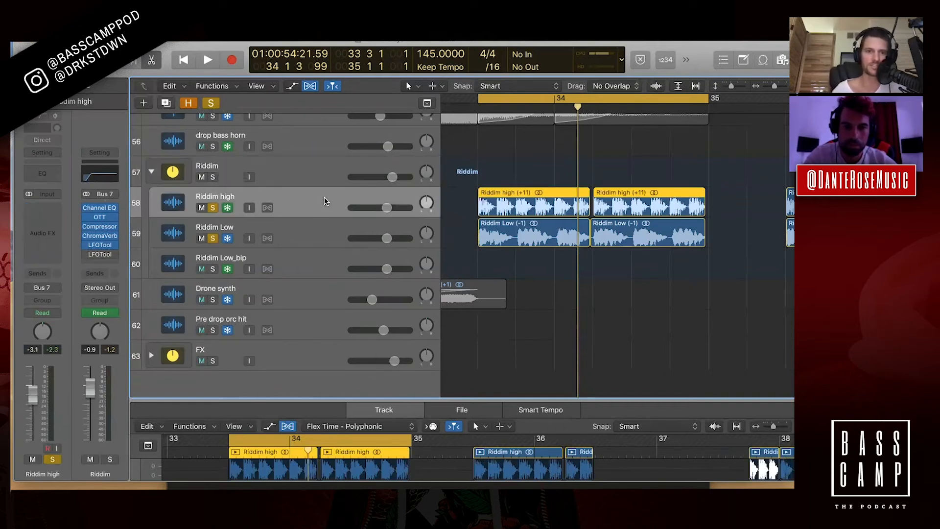
key("super+Down")
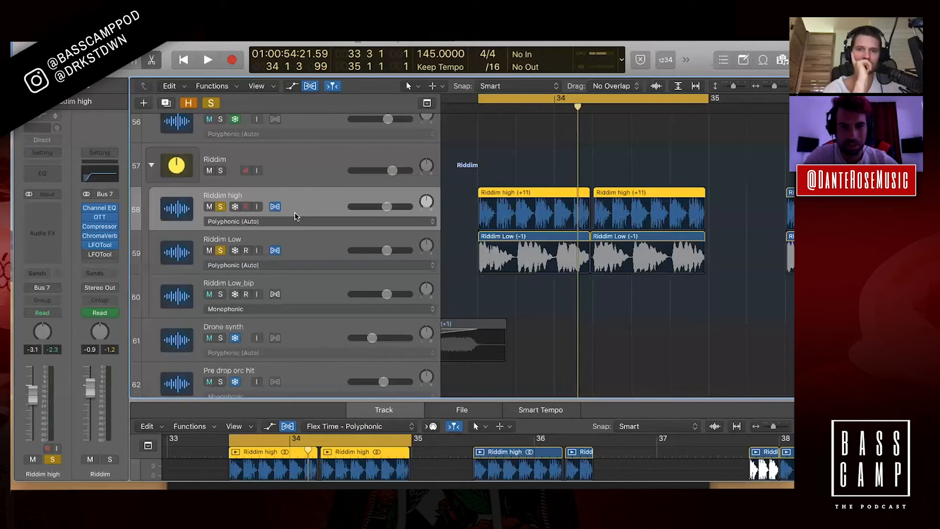
left_click(307, 220)
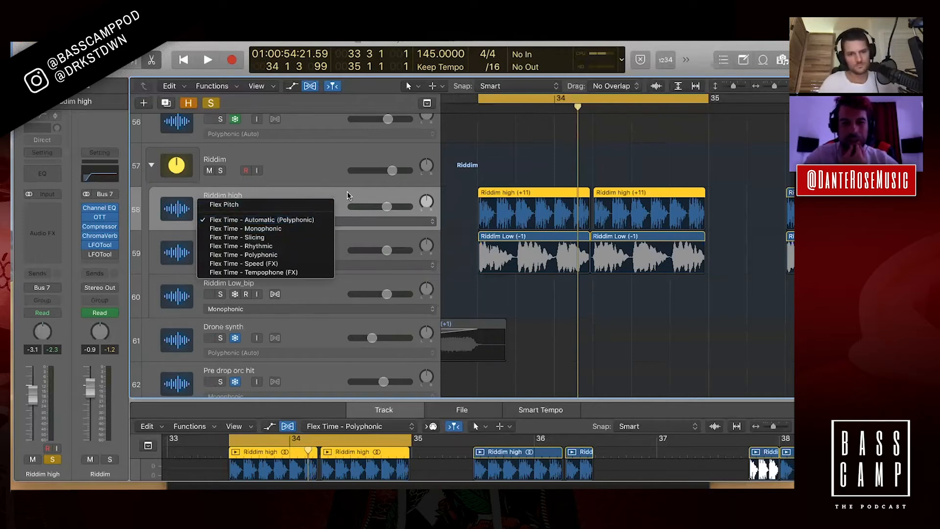
left_click(197, 41)
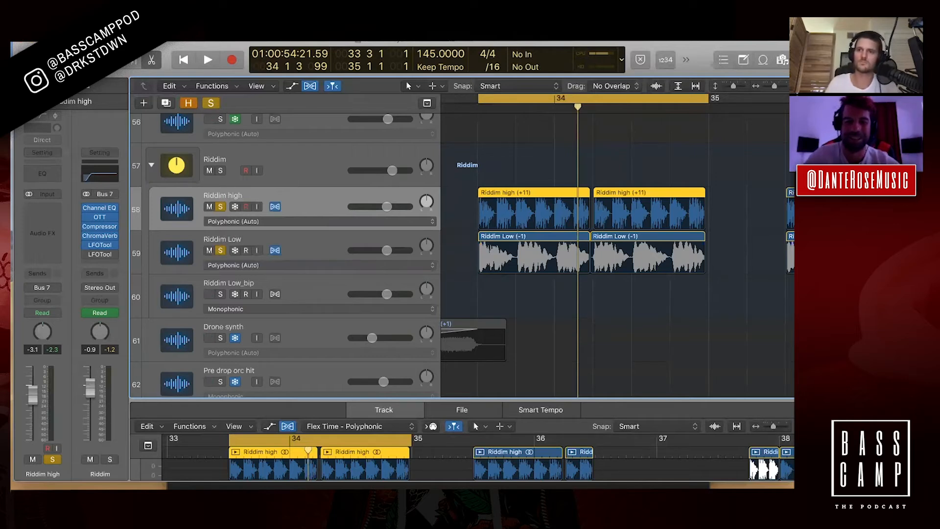
left_click(326, 221)
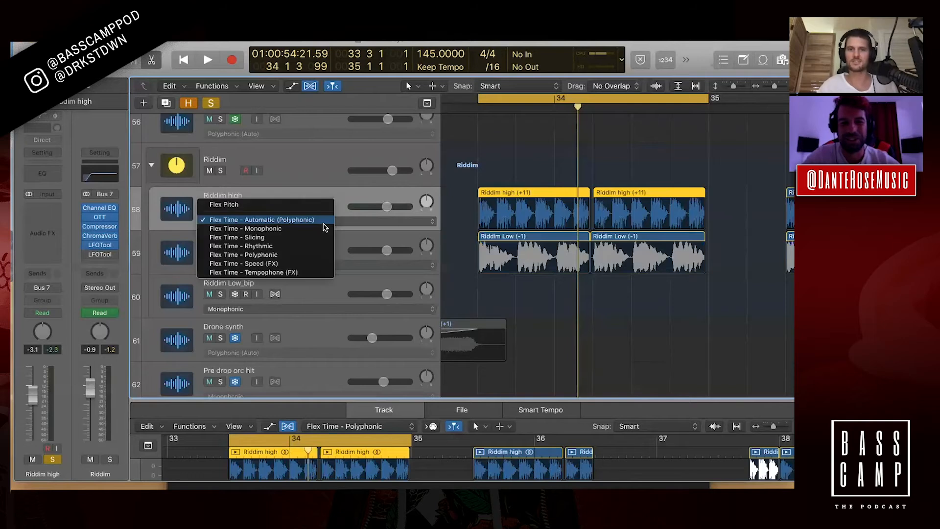
left_click(333, 184)
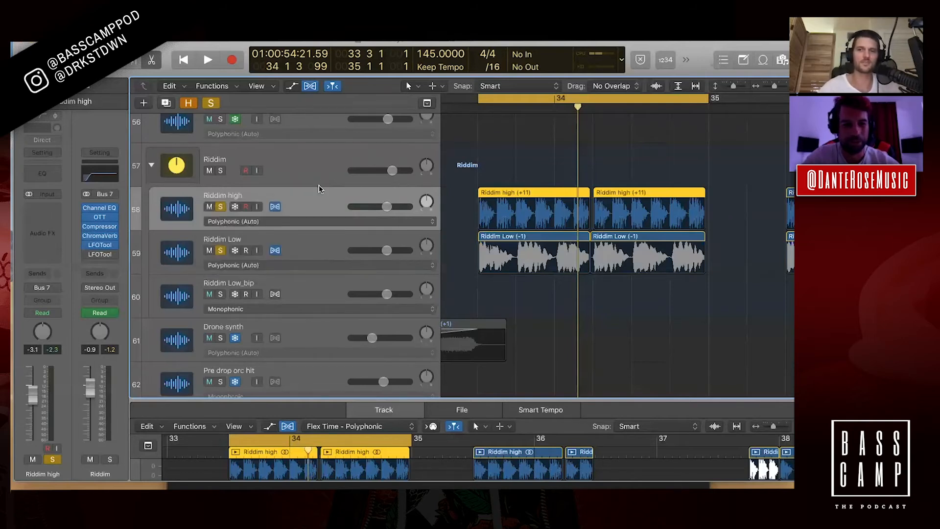
left_click(292, 223)
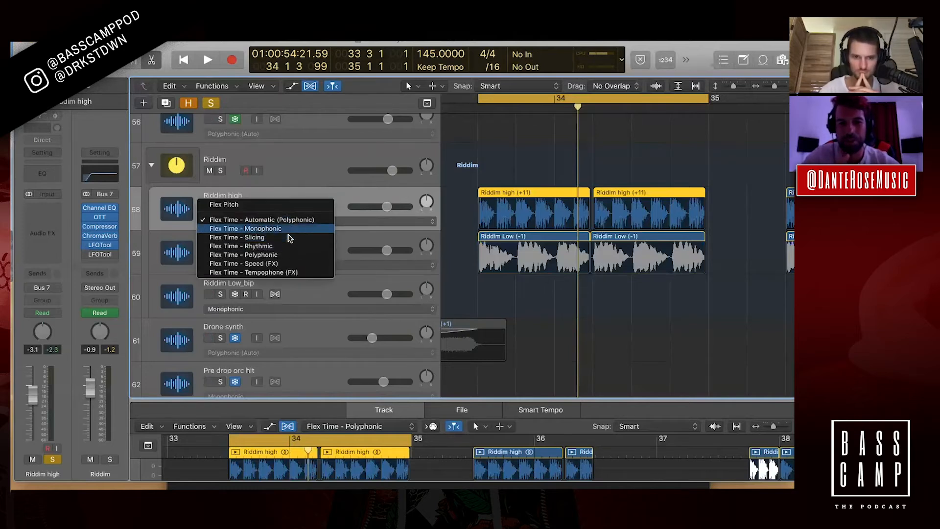
left_click(314, 192)
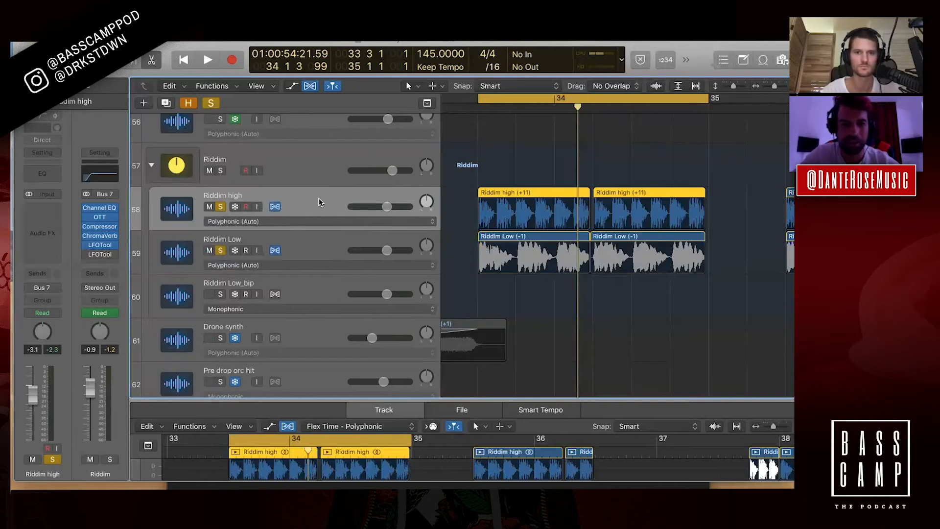
Select the Riddim stack and the first Riddim high region, and check the OTT insert in the stack's channel strip
left_click(296, 166)
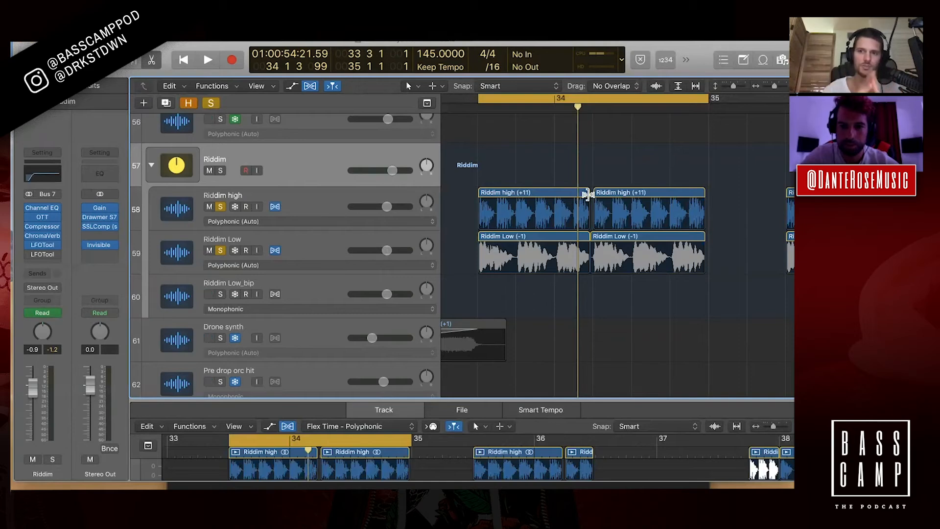
mouse_move(587, 194)
left_mouse_down()
mouse_move(525, 194)
mouse_move(587, 203)
left_mouse_up()
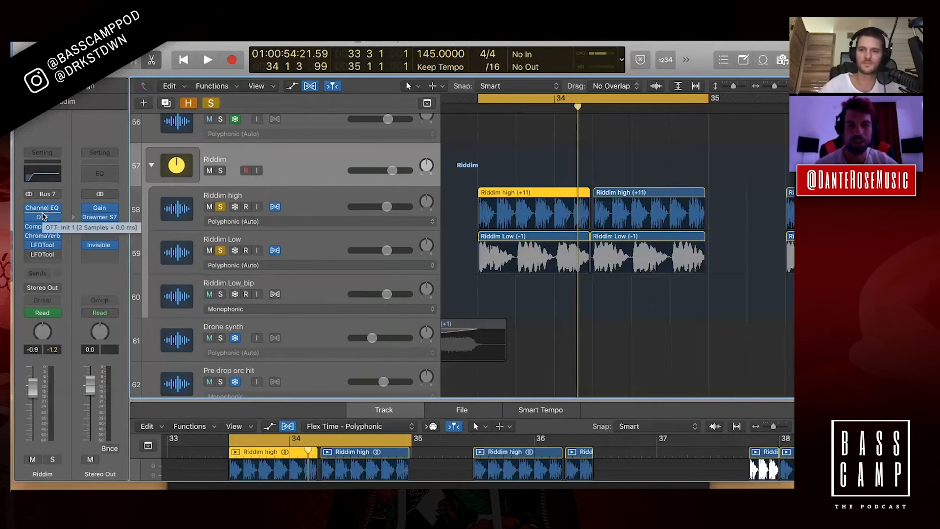
mouse_move(38, 219)
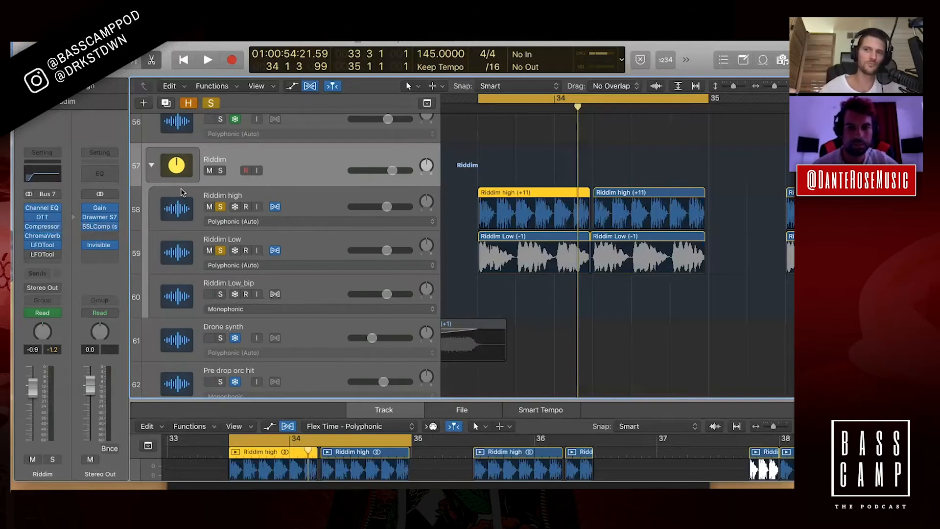
Turn off the cycle, clear all solos, collapse the Riddim stack and play the start of the drop from around bar 33
key("super+Left")
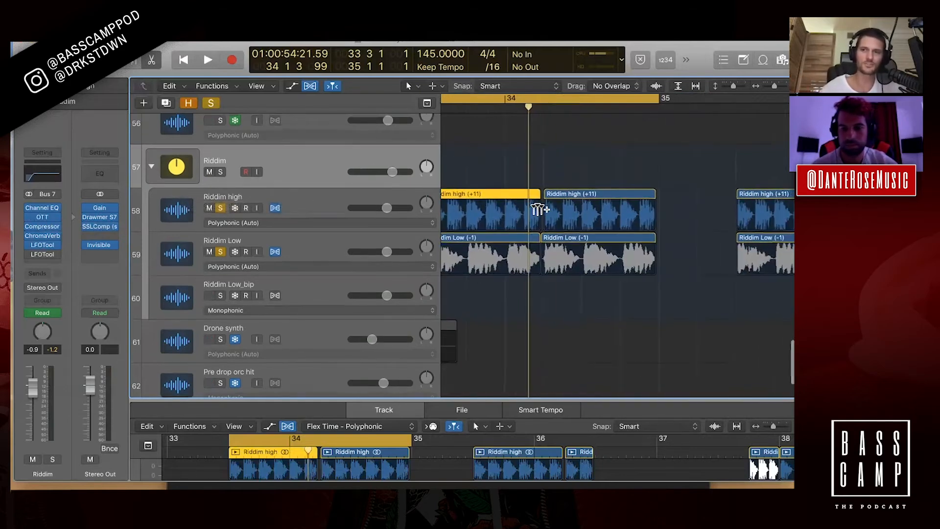
scroll(538, 210, "left", 3)
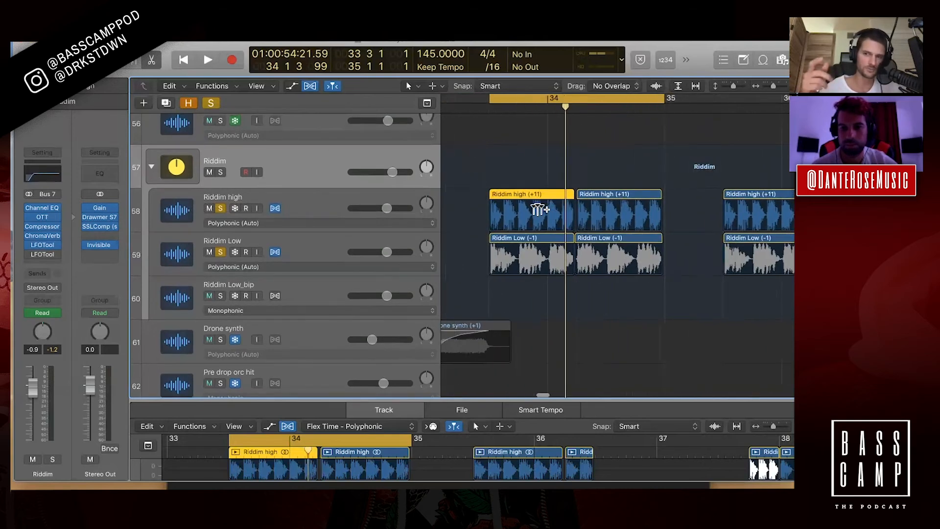
left_click(517, 98)
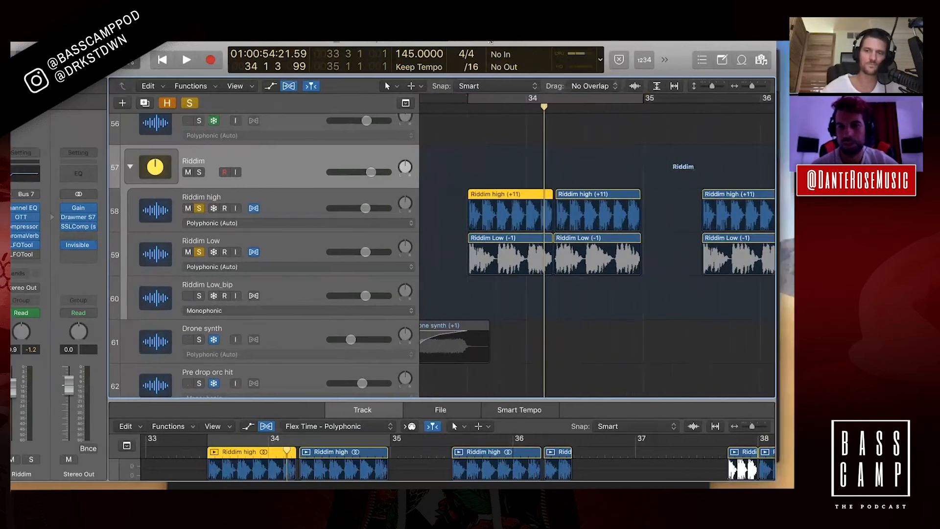
scroll(484, 171, "left", 3)
key("super+Left")
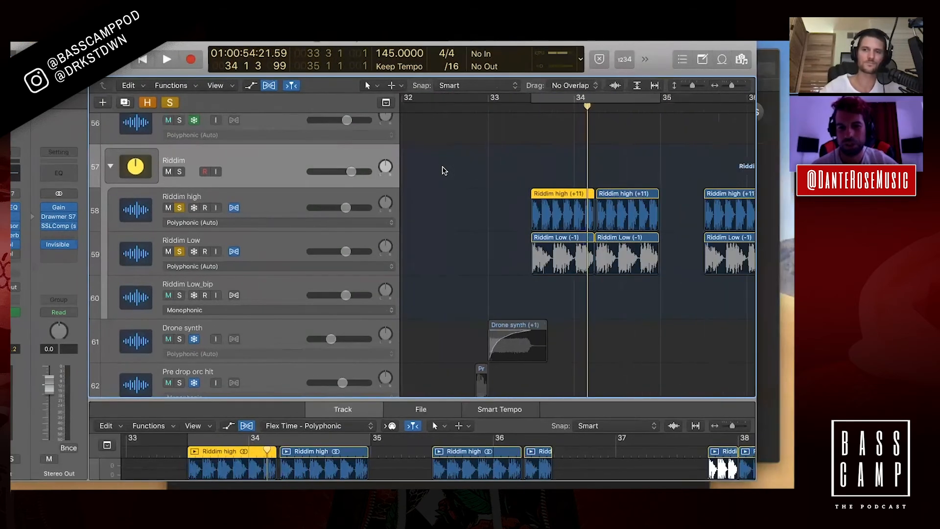
left_click(456, 110)
left_click(170, 103)
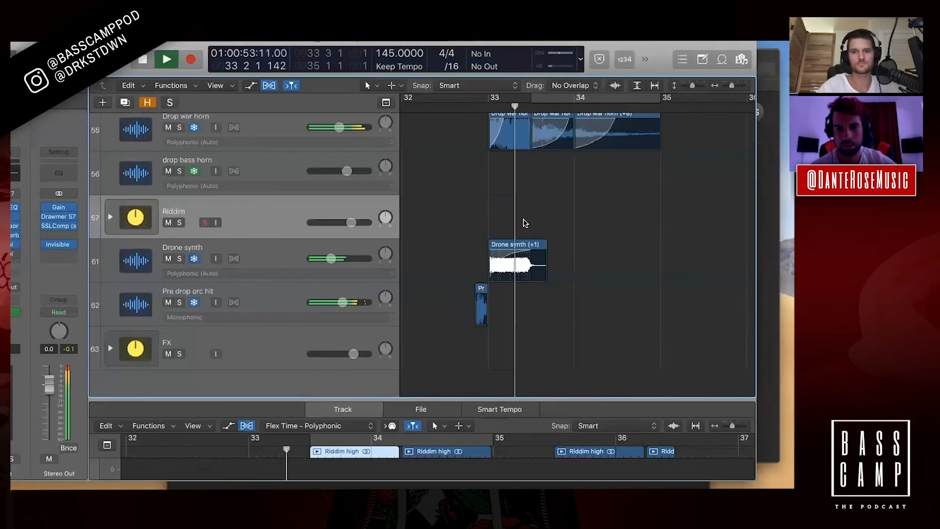
key("space")
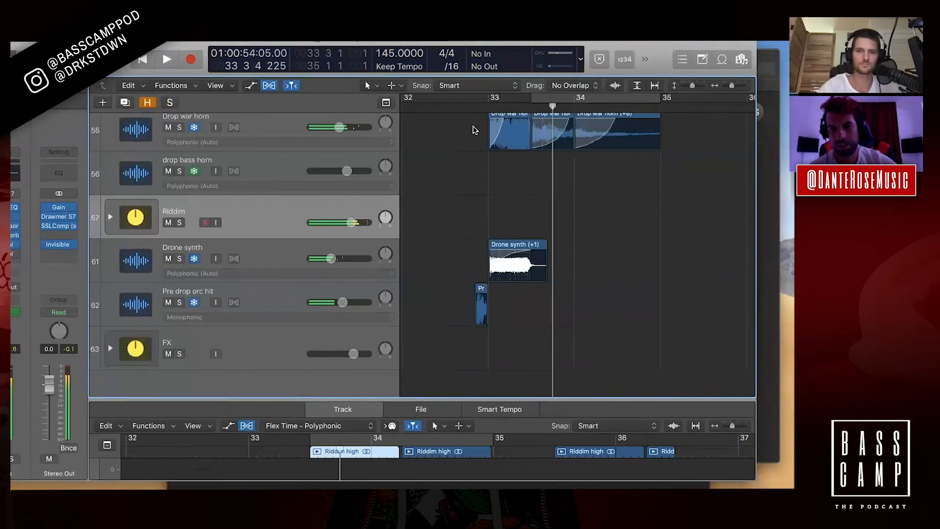
Cycle from bar 33 to 34 3, listen to the Drone synth track in solo and release its solo
left_click_drag(489, 101, 617, 101)
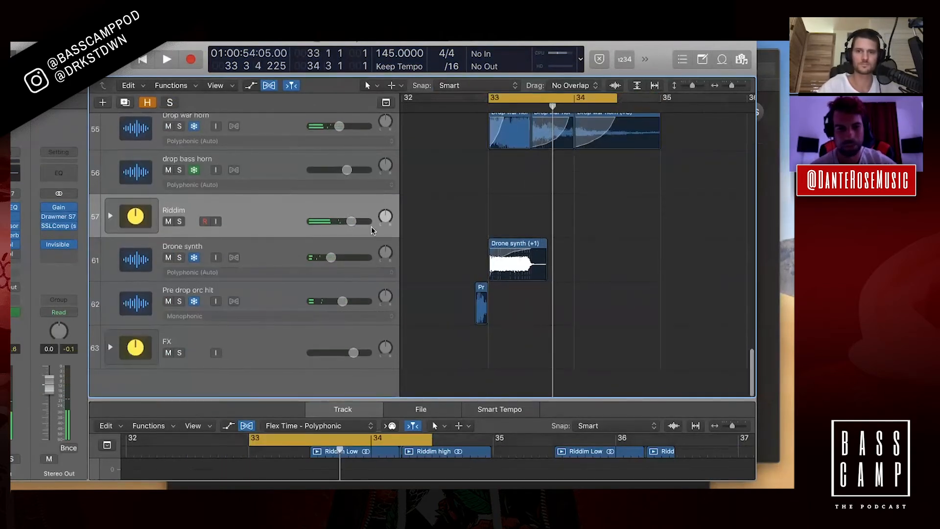
left_click(166, 253)
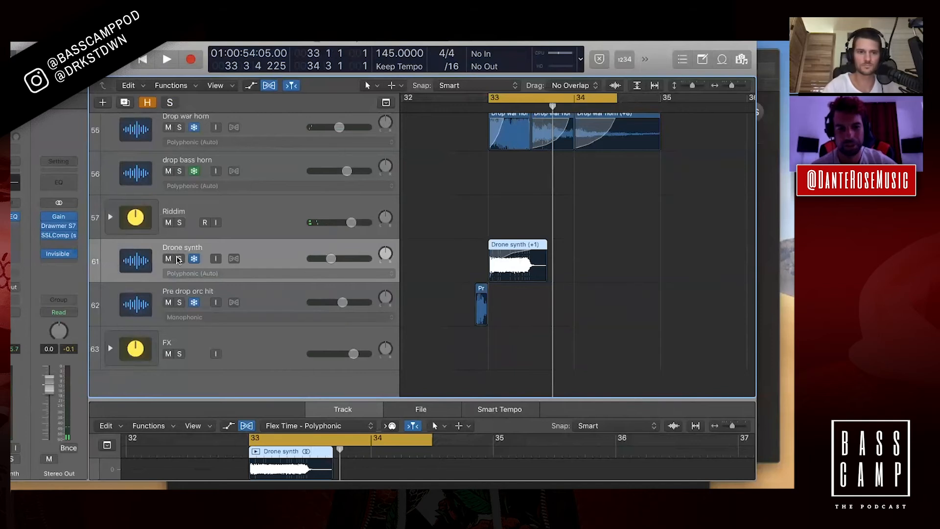
left_click(179, 258)
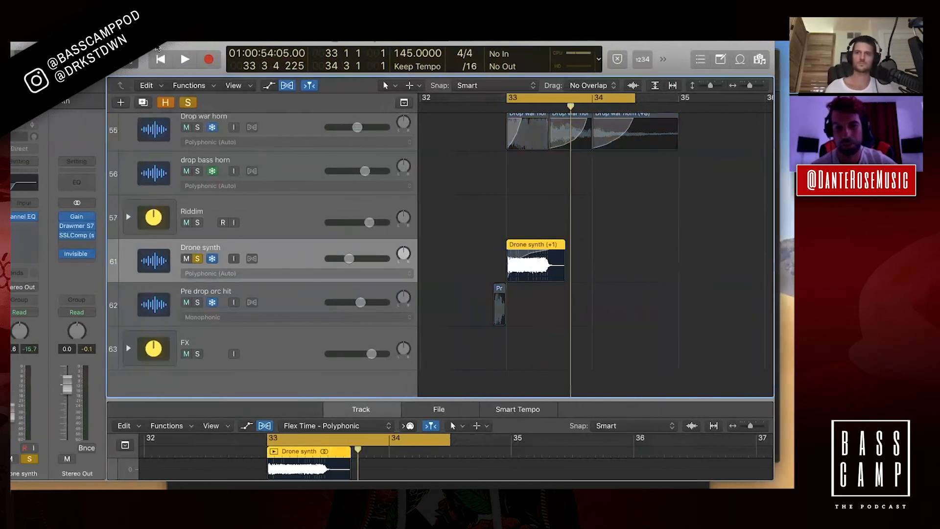
key("space")
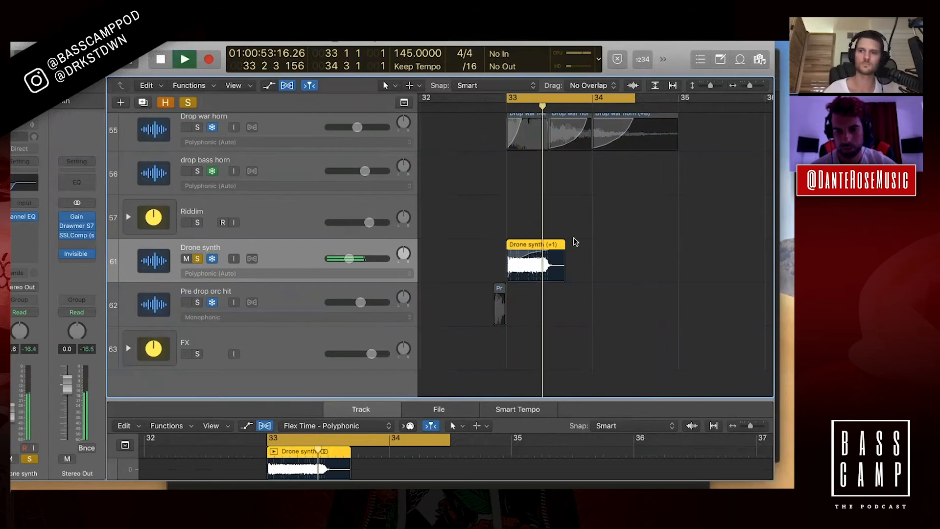
key("space")
key("space")
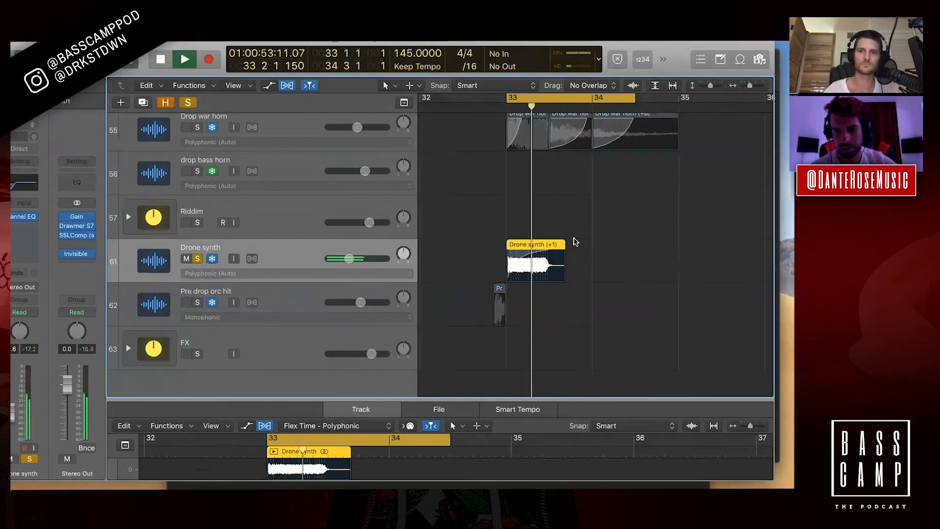
key("space")
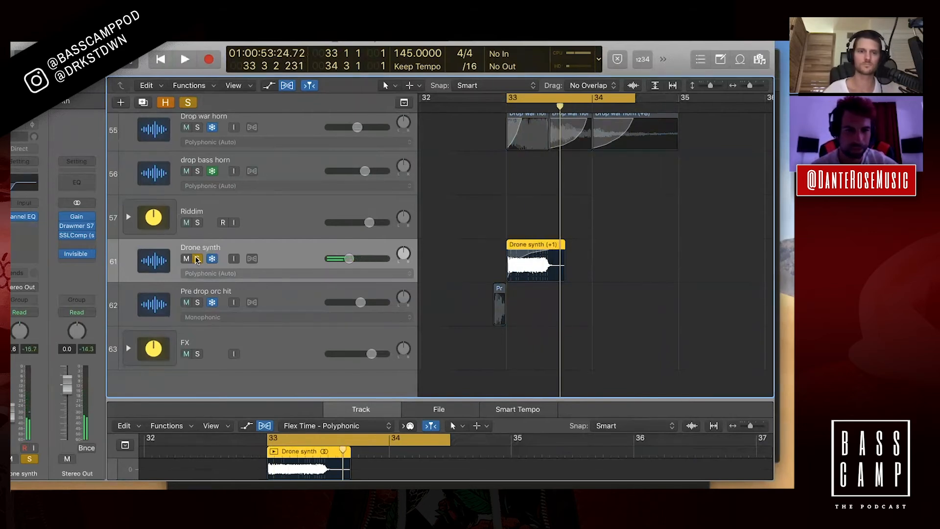
key("s")
Solo the Drop war horn track and select it to show its regions from bar 33
scroll(506, 252, "up", 4)
scroll(507, 251, "up", 1)
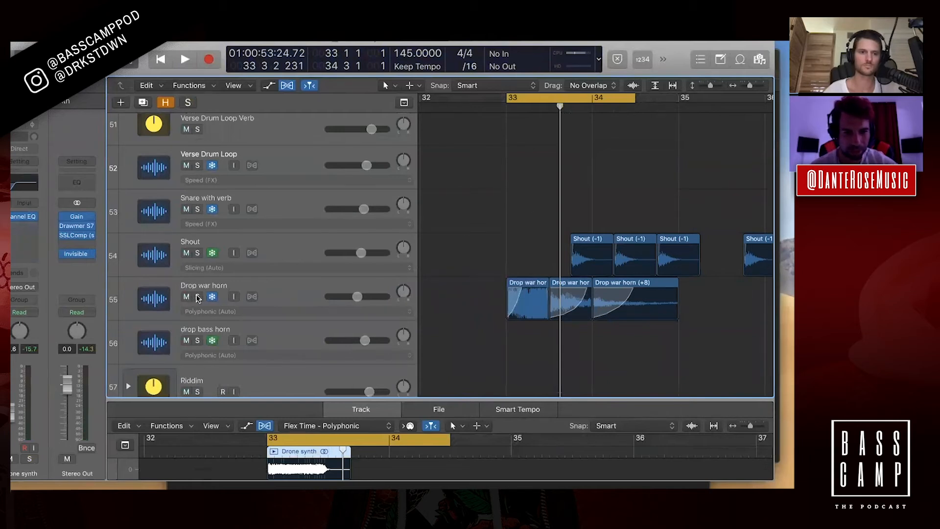
left_click(198, 297)
left_click(160, 294)
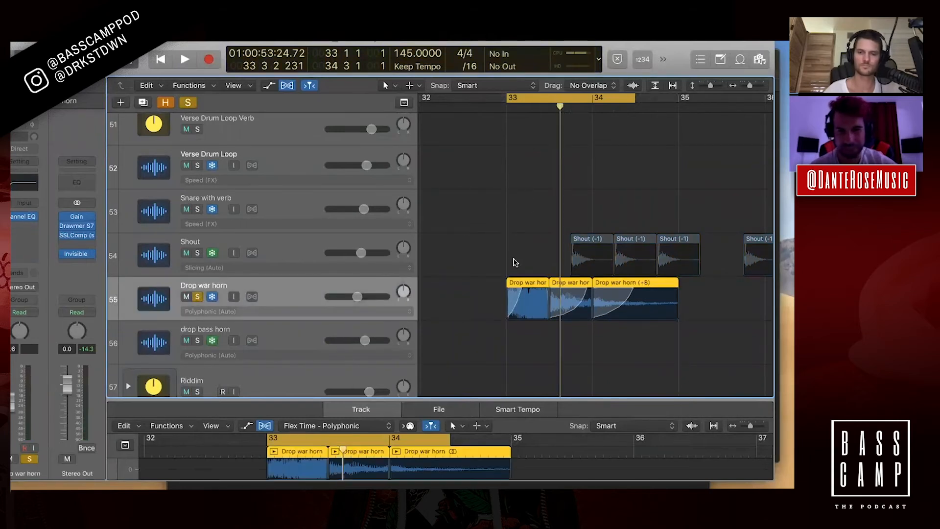
Extend the cycle to end at bar 35 and listen to the soloed Drop war horn track
scroll(510, 235, "right", 3)
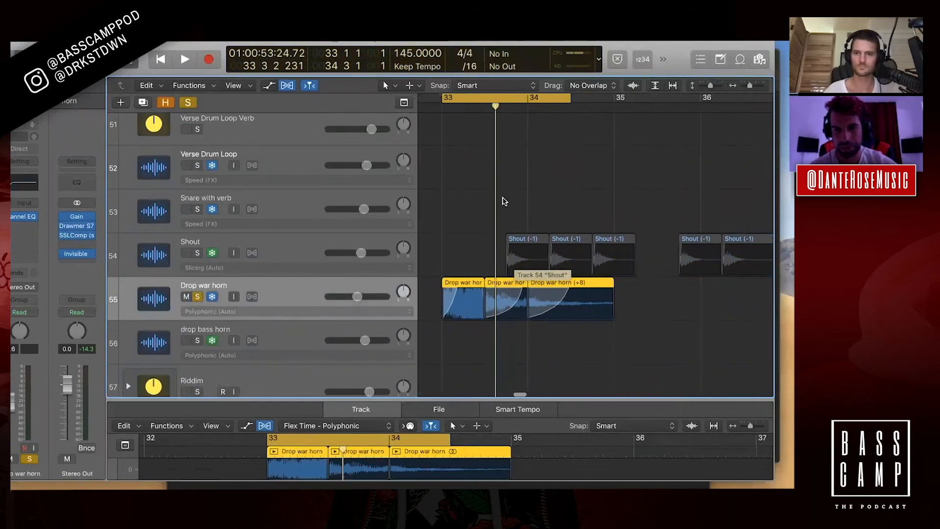
left_click_drag(564, 104, 614, 108)
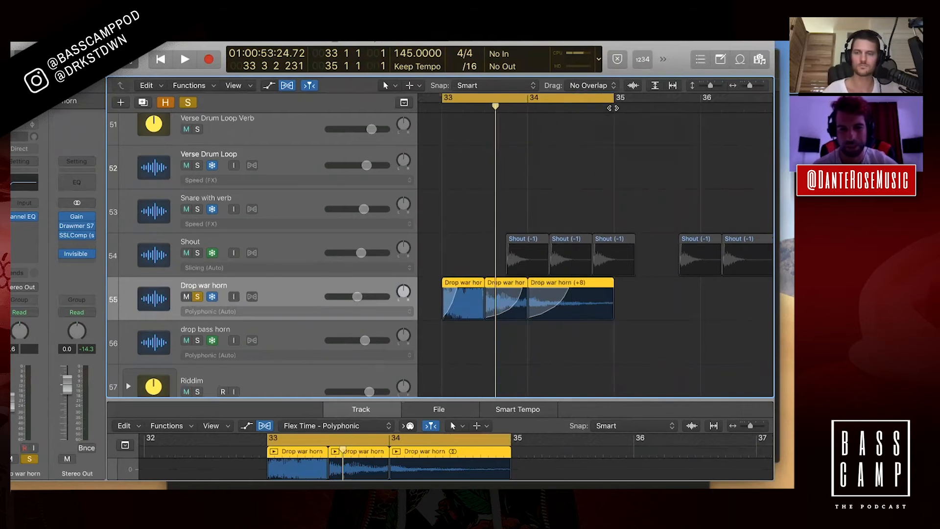
key("space")
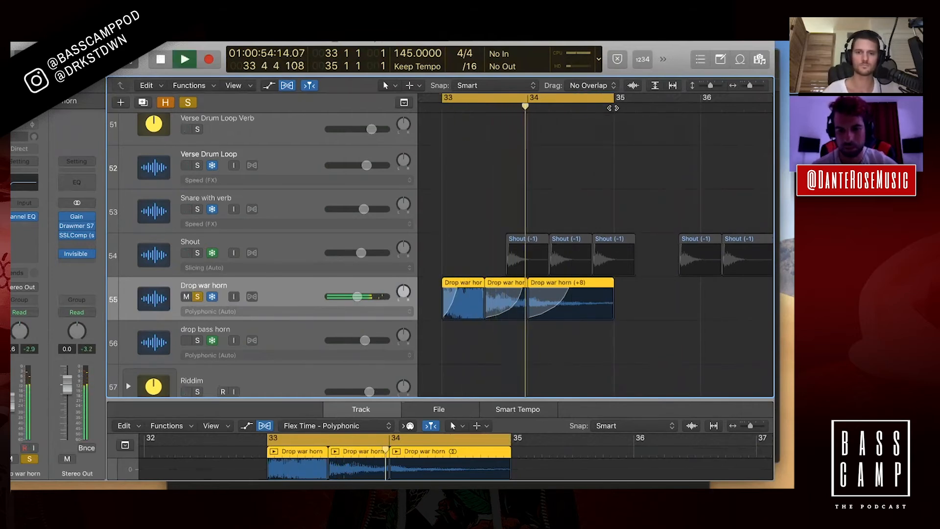
key("space")
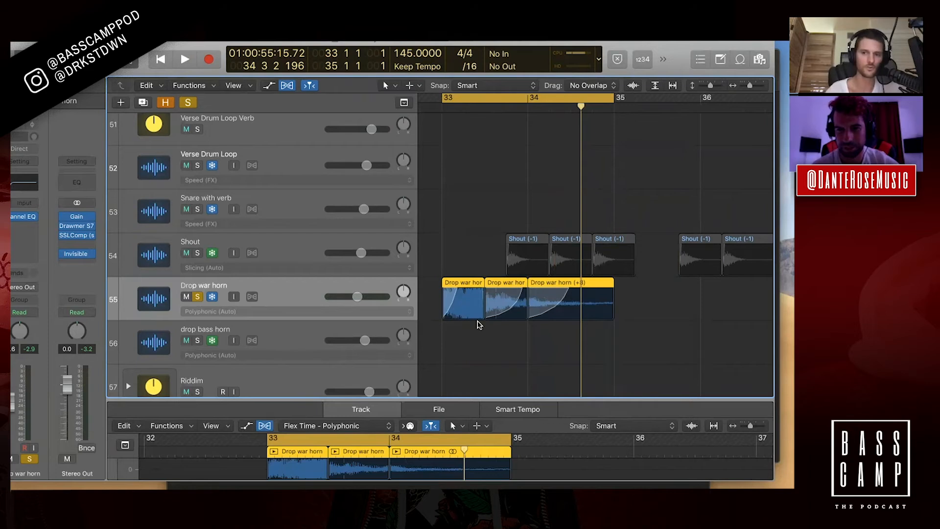
Listen to the Drop white noise track in solo and release its solo
scroll(479, 323, "up", 1)
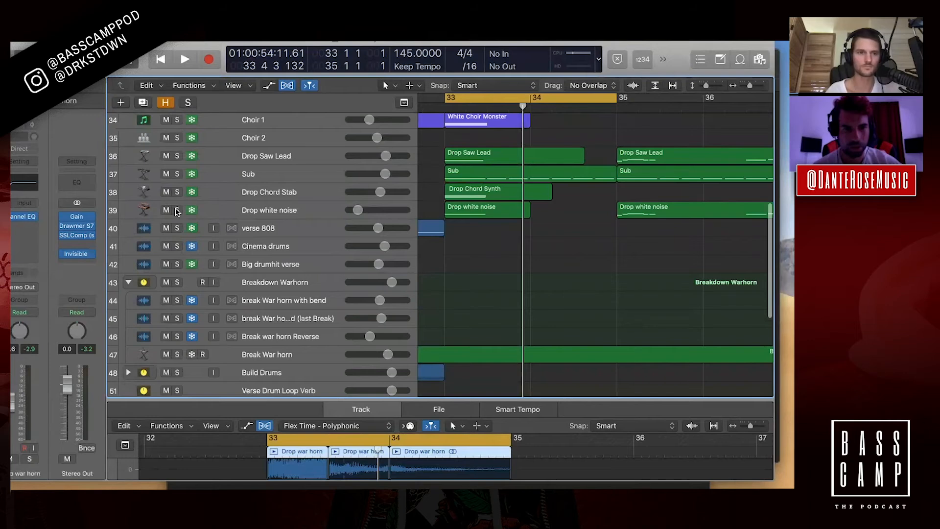
left_click(177, 210)
key("space")
key("space")
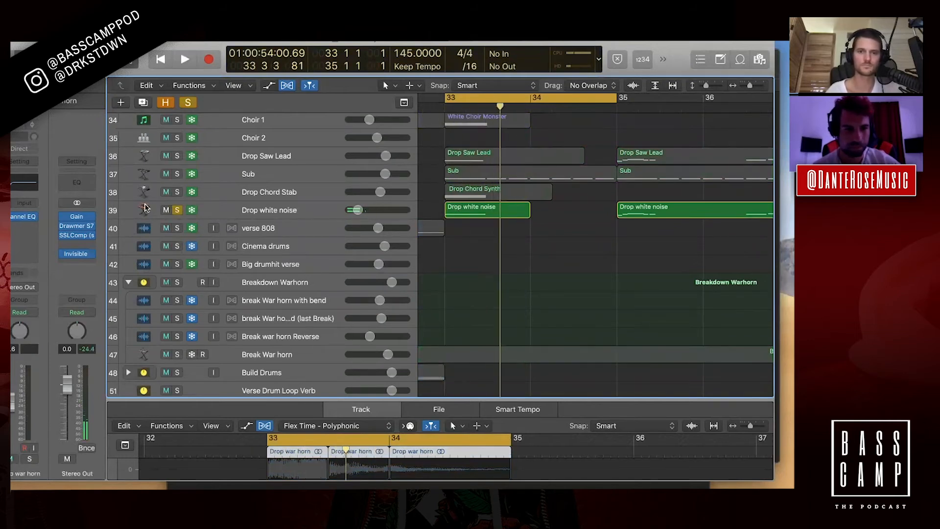
left_click(177, 210)
Listen to the Drop Chord Stab track in solo, select it to show its channel strip and release its solo
left_click(177, 192)
key("space")
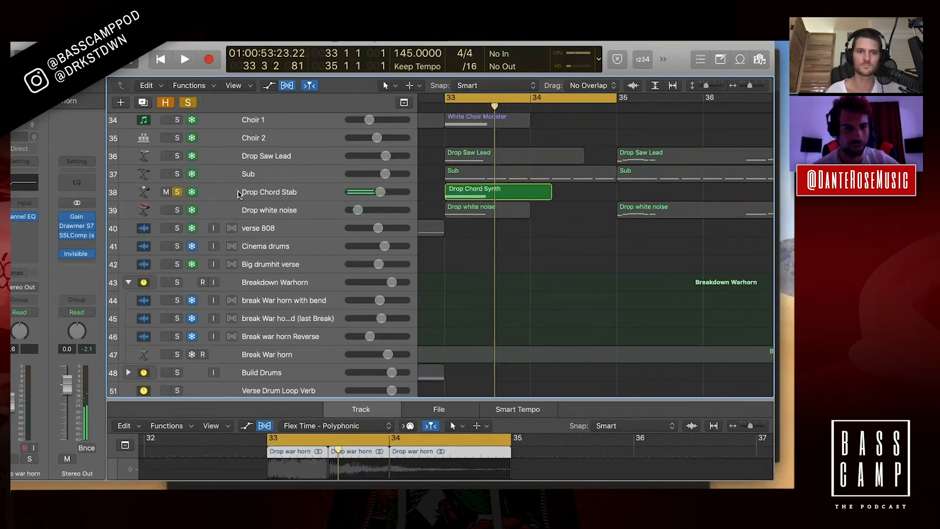
left_click(239, 194)
left_click_drag(189, 43, 175, 44)
left_click(164, 194)
Listen to the Sub track in solo and release its solo
left_click(164, 176)
key("space")
key("space")
left_click(164, 176)
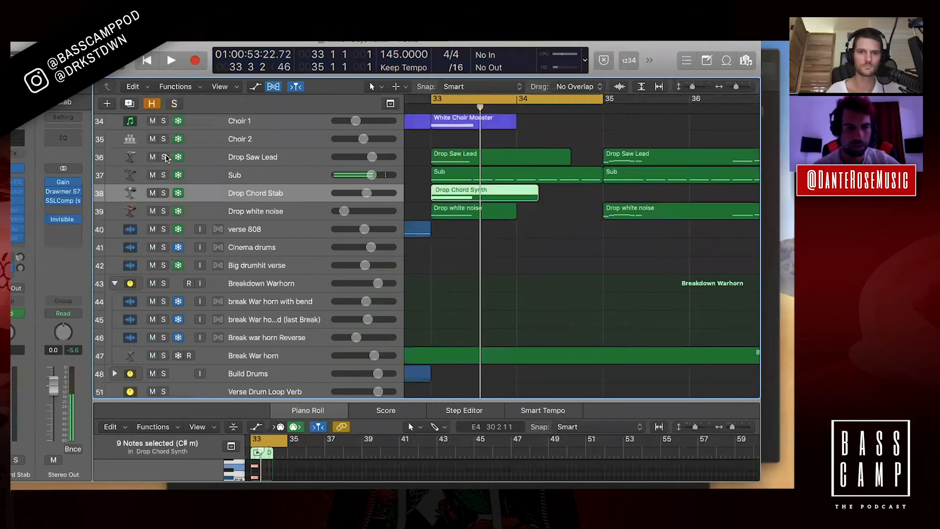
Listen to the Drop Saw Lead track in solo and select it to show its full channel strip
left_click(164, 156)
key("space")
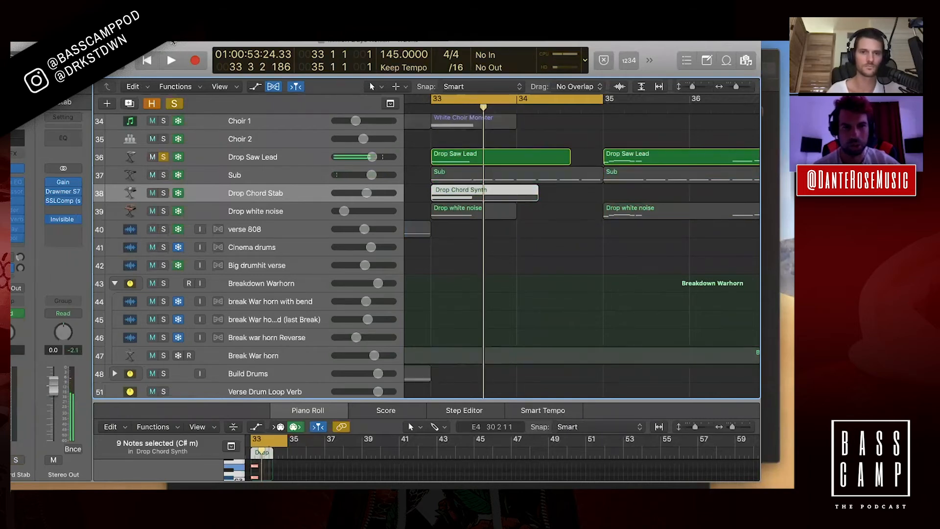
left_click_drag(172, 43, 209, 42)
left_click(232, 157)
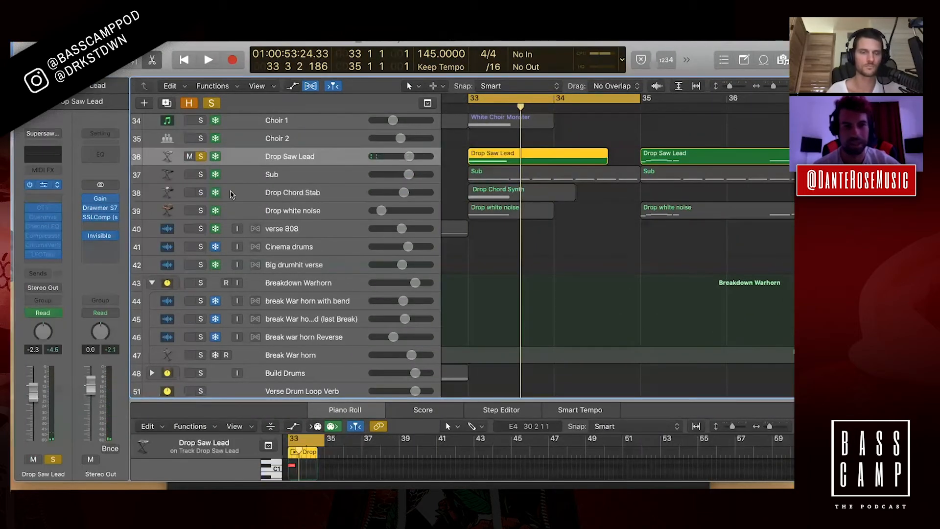
Switch the solo exclusively to Choir 1, listen to it and select the track
scroll(243, 197, "up", 4)
left_click(201, 183, "alt")
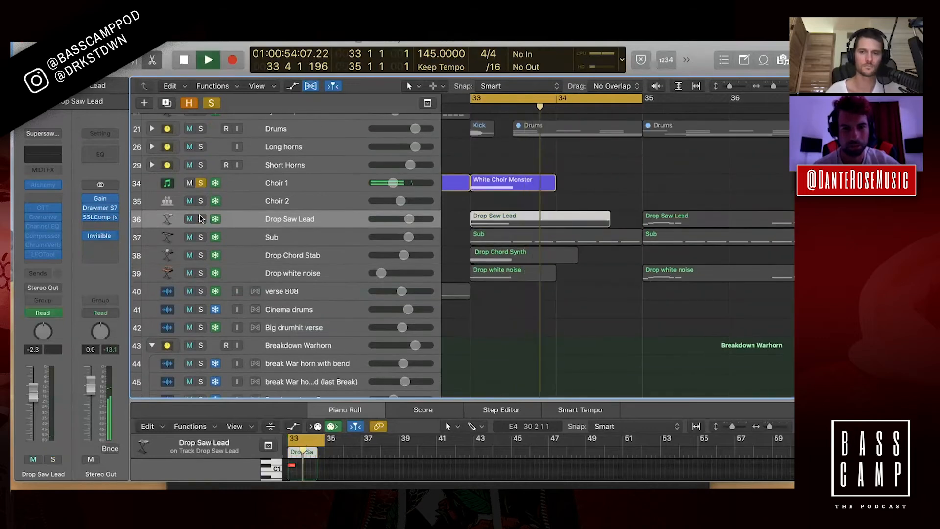
left_click(275, 183)
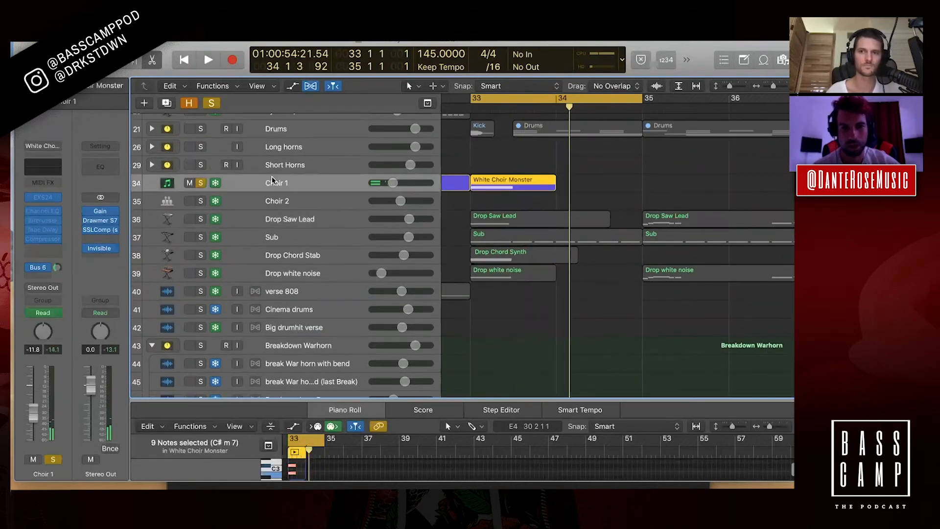
Add the String section stack to the solo and listen to it together with Choir 1 within the cycle
scroll(206, 176, "up", 5)
left_click(200, 169)
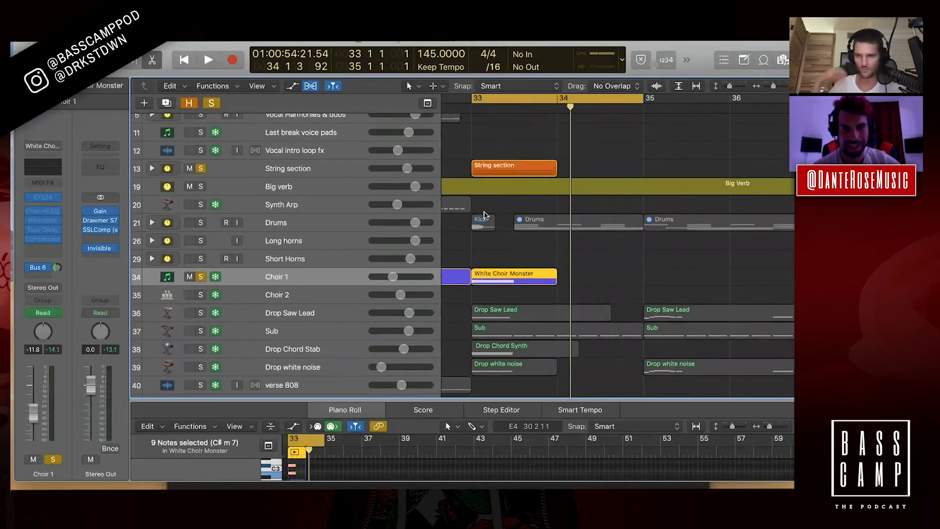
scroll(488, 215, "up", 3)
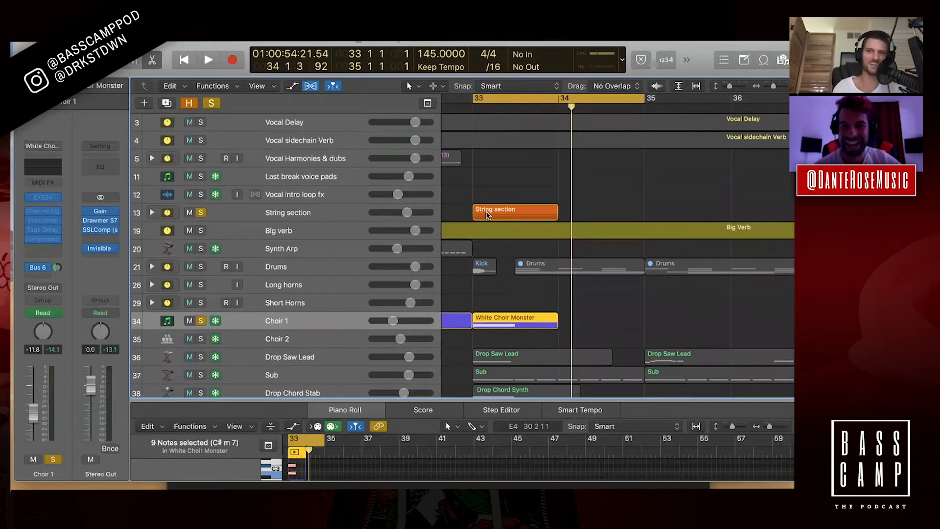
key("space")
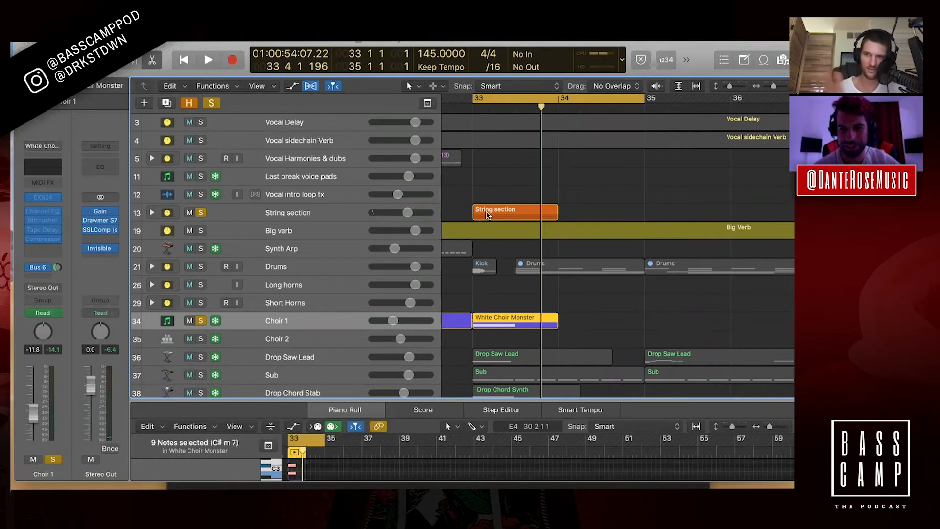
key("space")
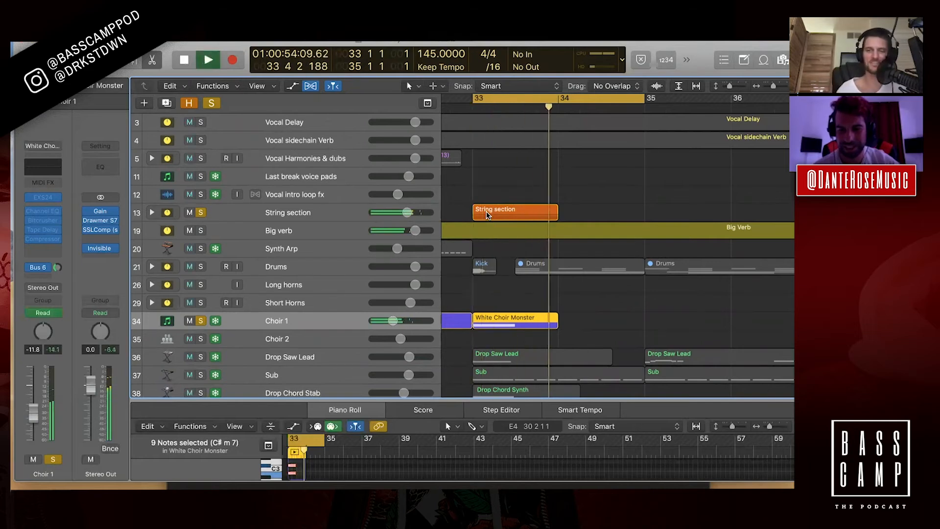
key("space")
Turn off the cycle and clear all track solos
scroll(458, 200, "up", 1)
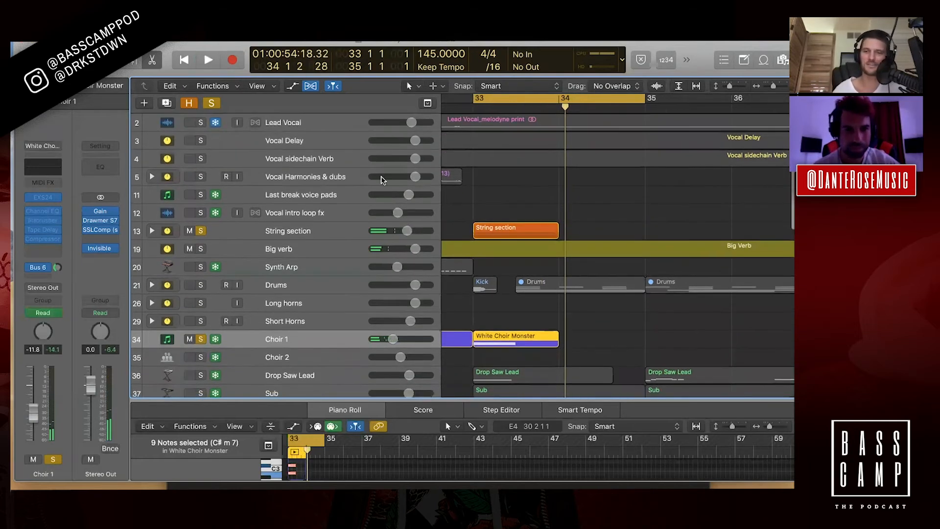
scroll(460, 202, "down", 3)
scroll(460, 202, "down", 6)
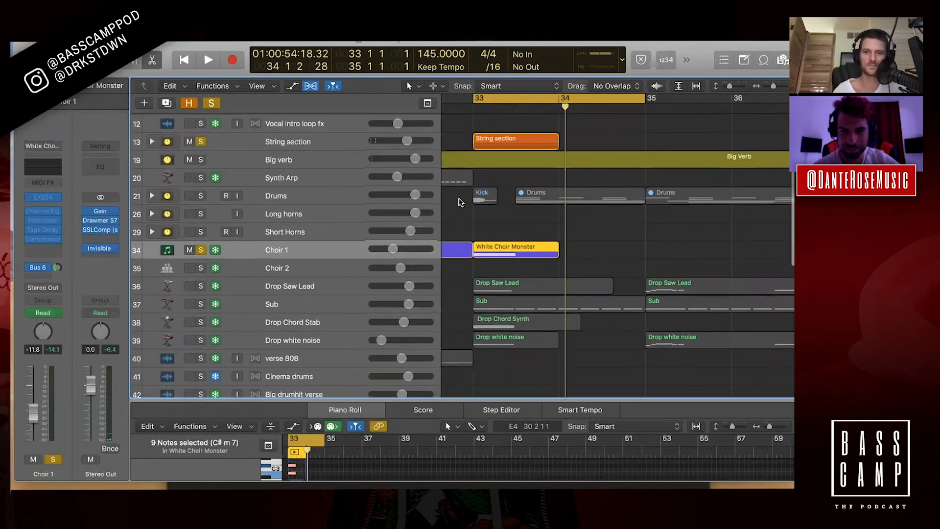
scroll(463, 217, "down", 4)
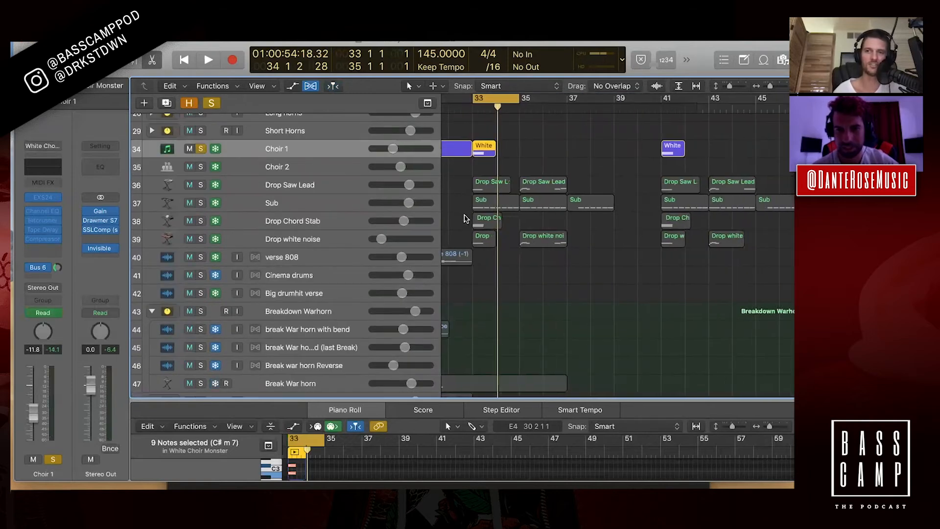
left_click(472, 97)
key("s")
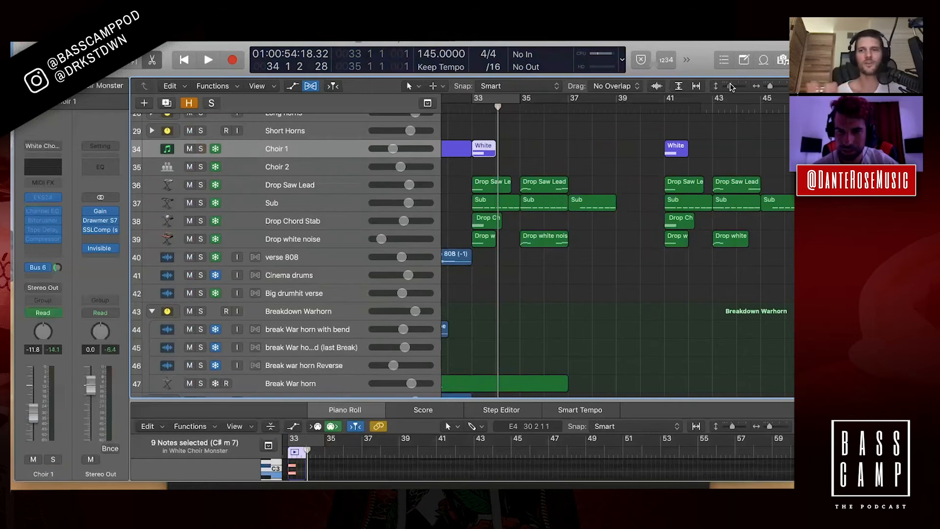
Select the Drop Saw Lead, Sub and Drop Chord Stab tracks in turn and compare their regions across the drop
left_click_drag(732, 86, 730, 86)
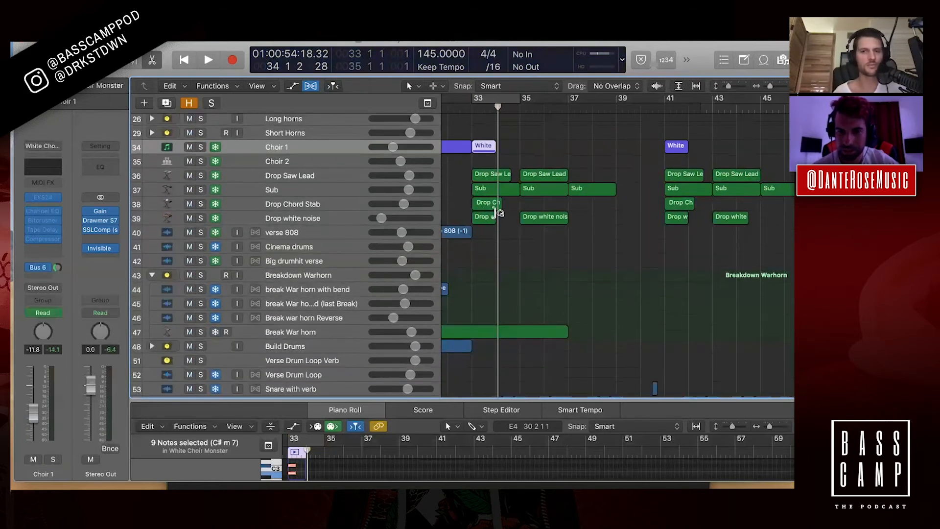
scroll(497, 213, "down", 5)
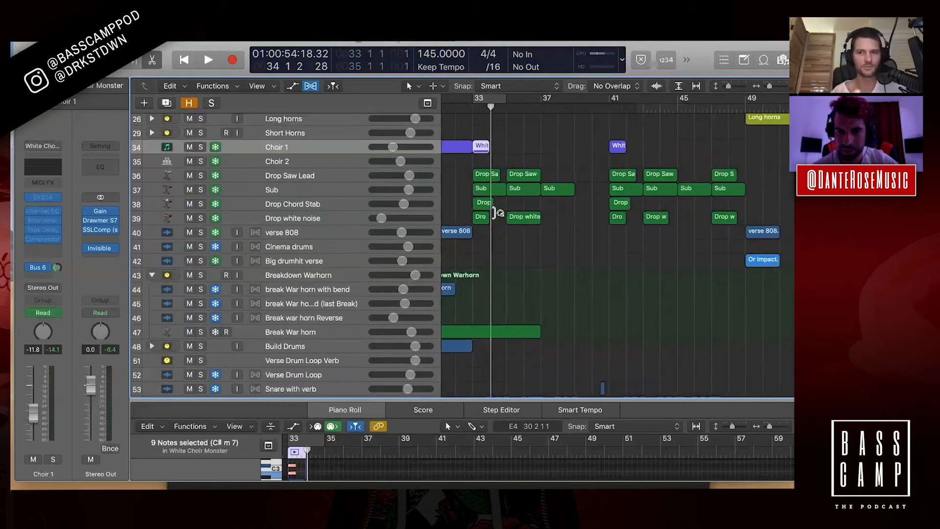
left_click(292, 179)
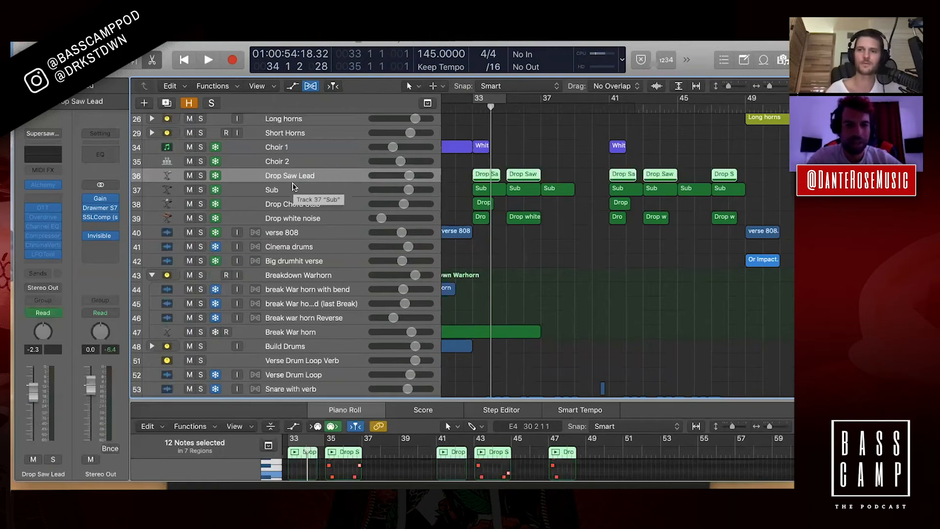
left_click(293, 189)
left_click(292, 204)
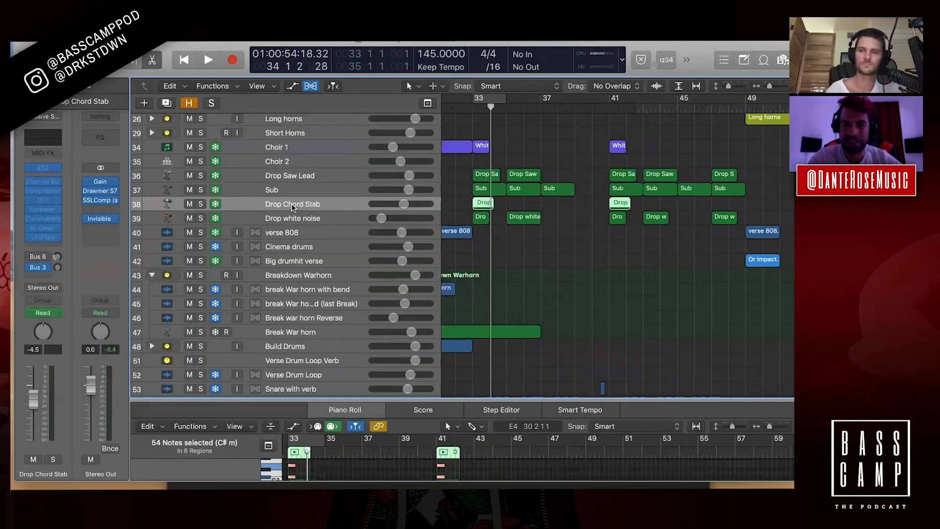
left_click(299, 178)
Select the String section stack to show its regions and place the playhead at bar 33
scroll(405, 139, "up", 3)
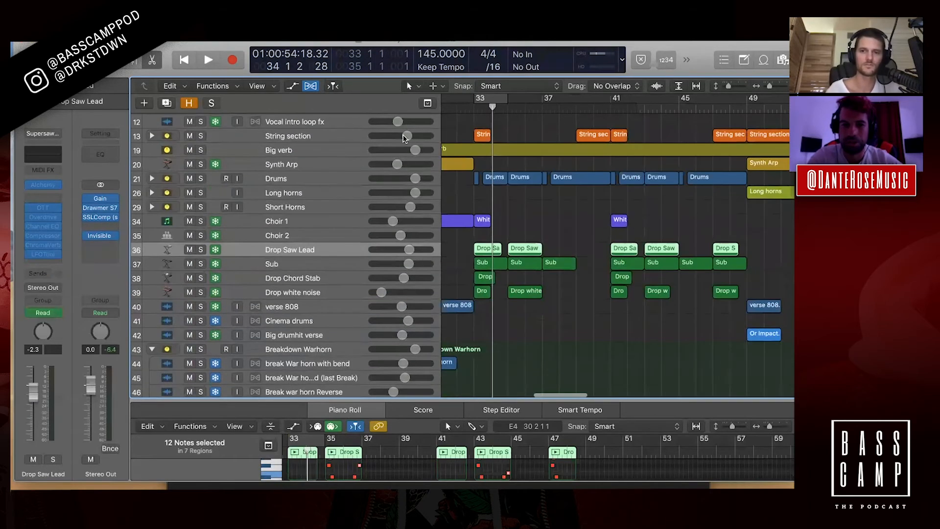
left_click(325, 138)
scroll(523, 184, "down", 5)
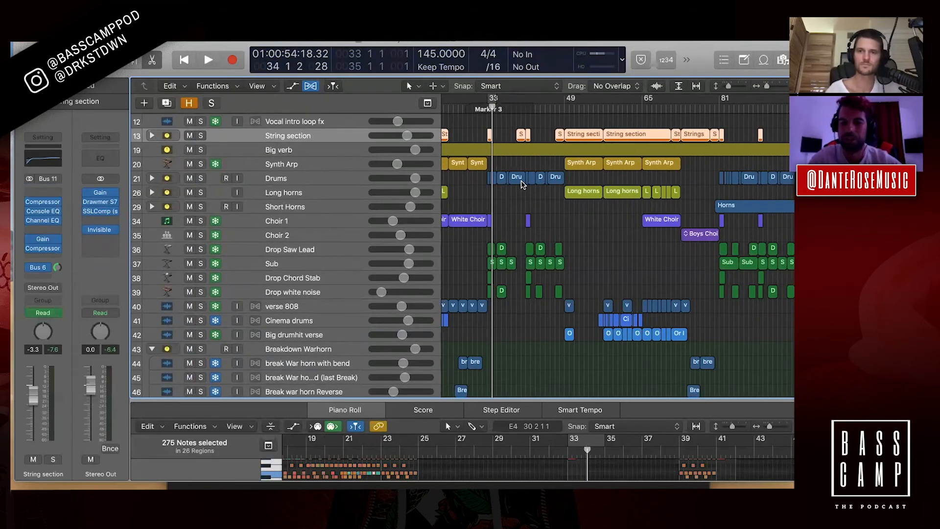
left_click(488, 105)
scroll(503, 206, "up", 1)
scroll(503, 205, "up", 3)
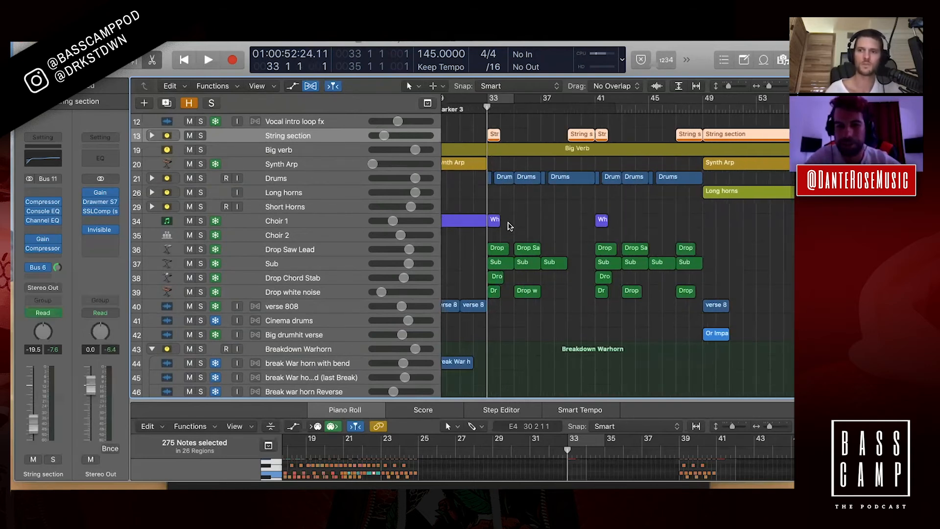
Examine the arrangement of the later sections from about bar 65 to 105 and place the playhead just before bar 81
scroll(509, 225, "right", 1)
scroll(510, 225, "up", 1)
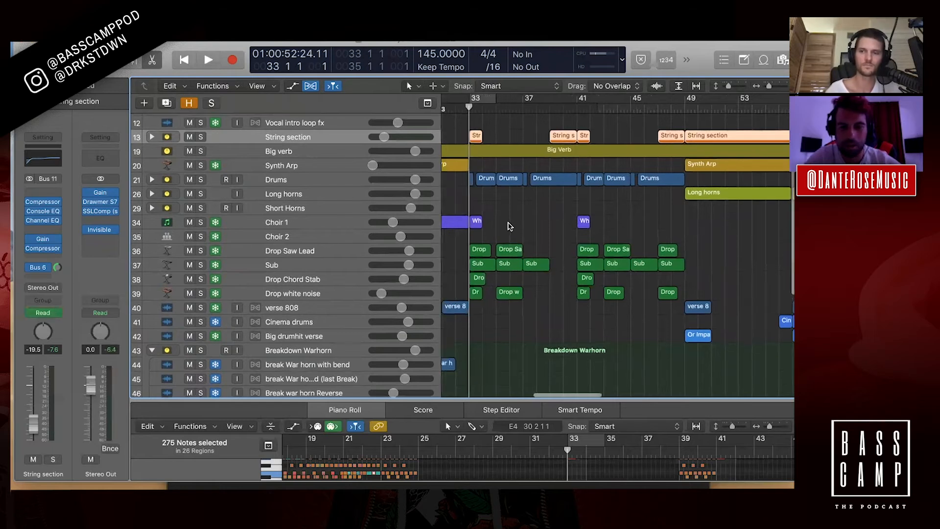
scroll(510, 225, "right", 10)
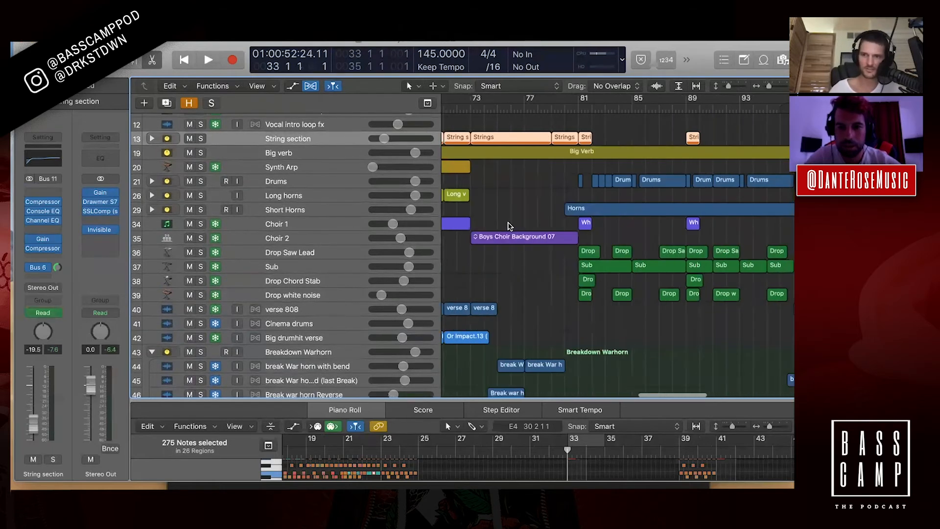
scroll(509, 225, "right", 3)
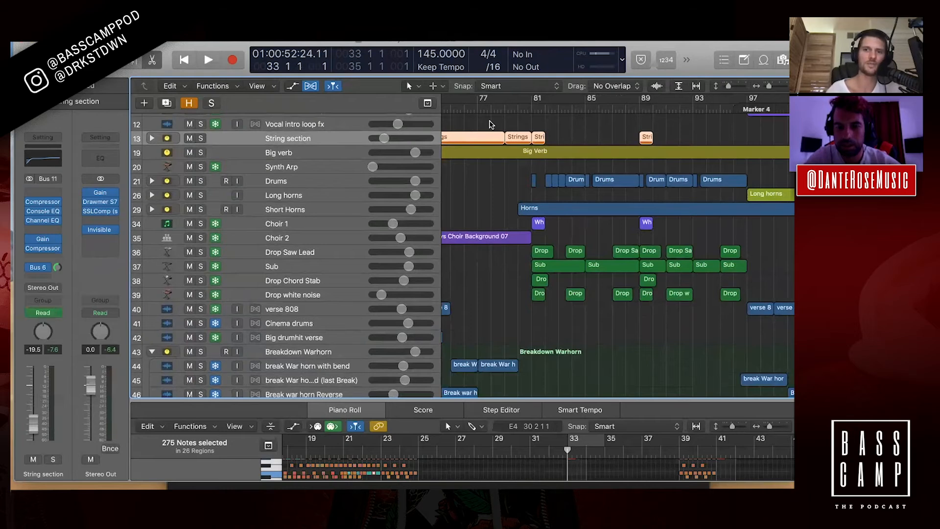
scroll(491, 124, "down", 5)
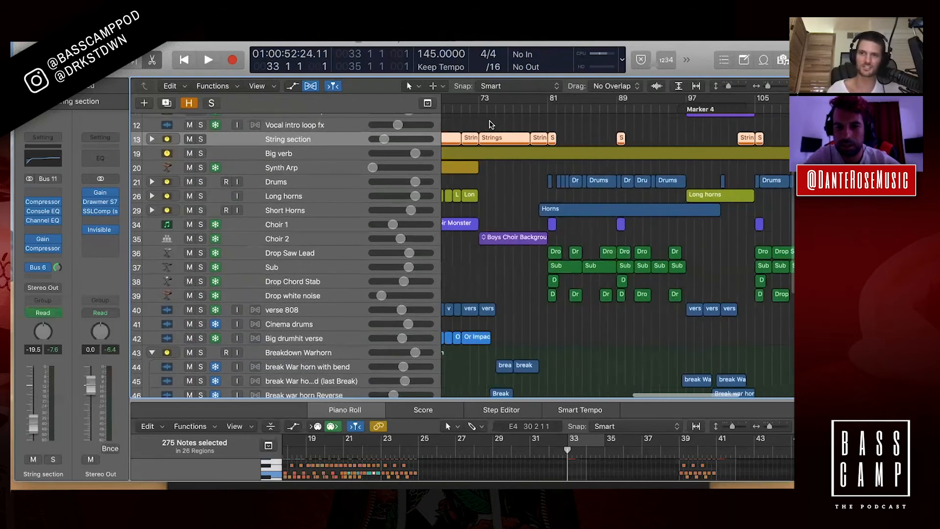
scroll(491, 124, "left", 2)
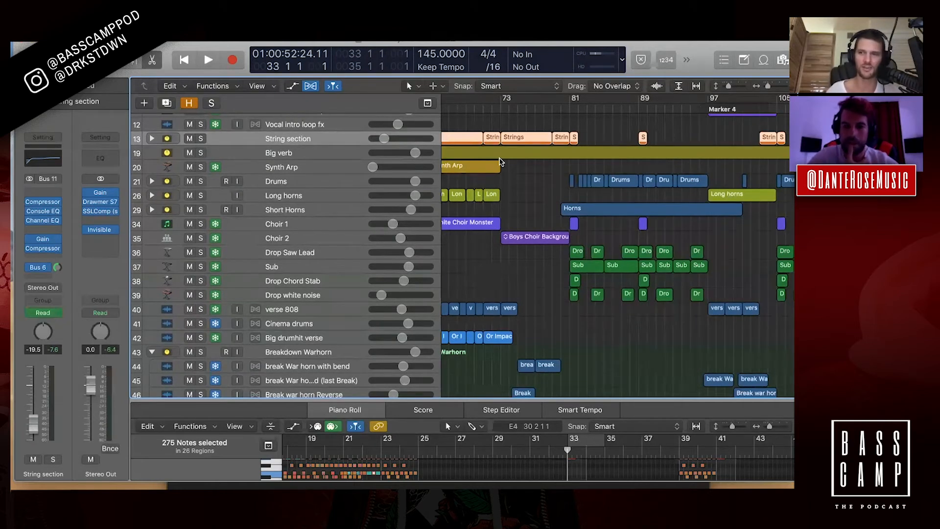
scroll(501, 161, "left", 3)
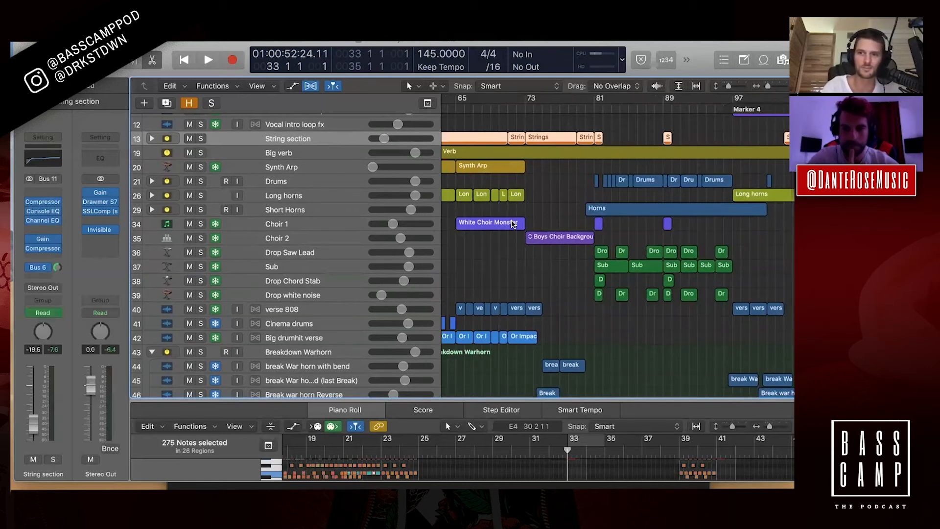
scroll(513, 224, "right", 5)
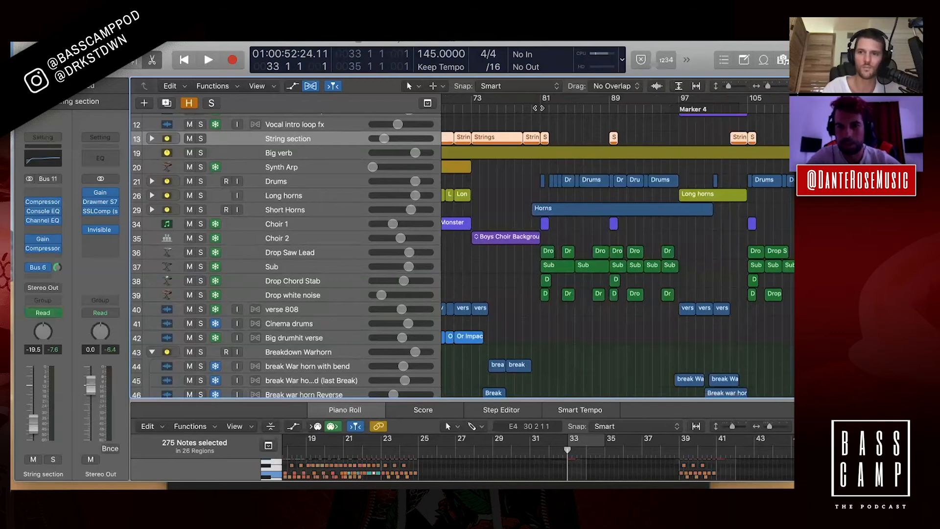
left_click(539, 107)
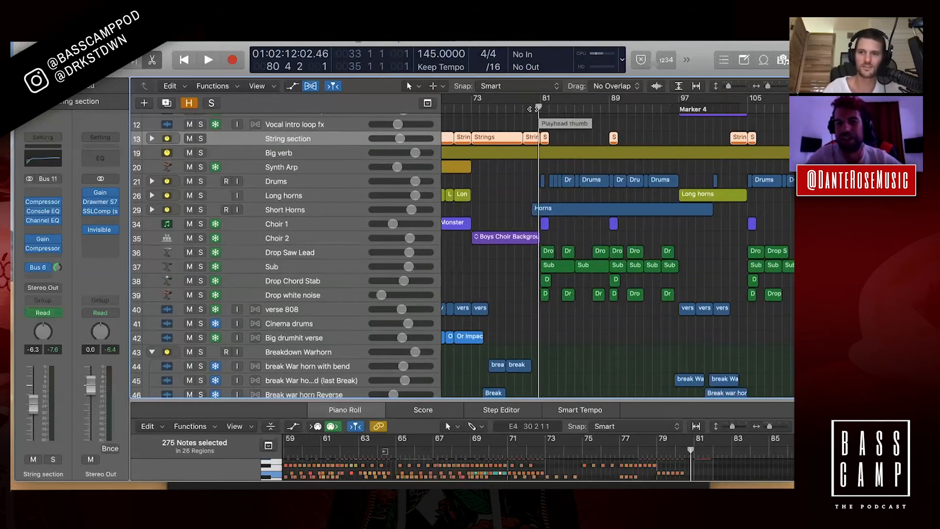
Play the start of the second drop from just before bar 81 and return the playhead to bar 81
left_click_drag(538, 109, 530, 109)
key("space")
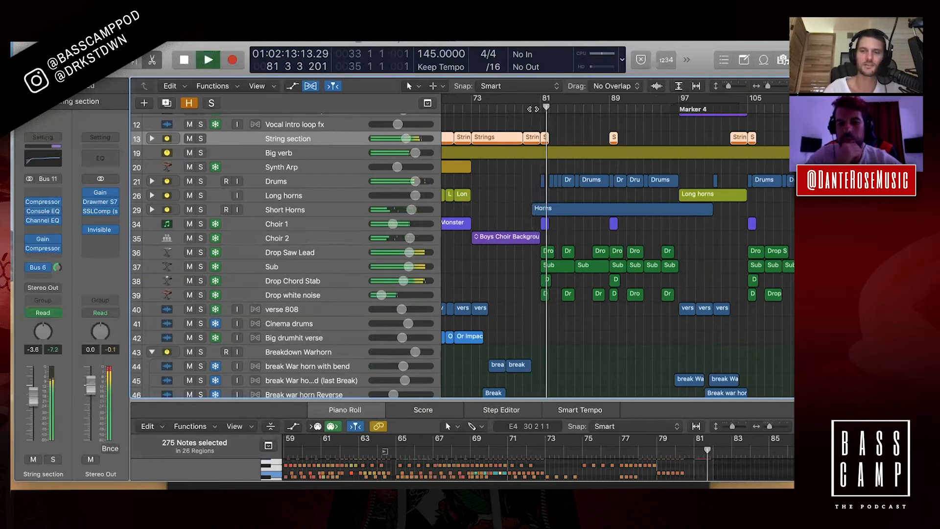
key("space")
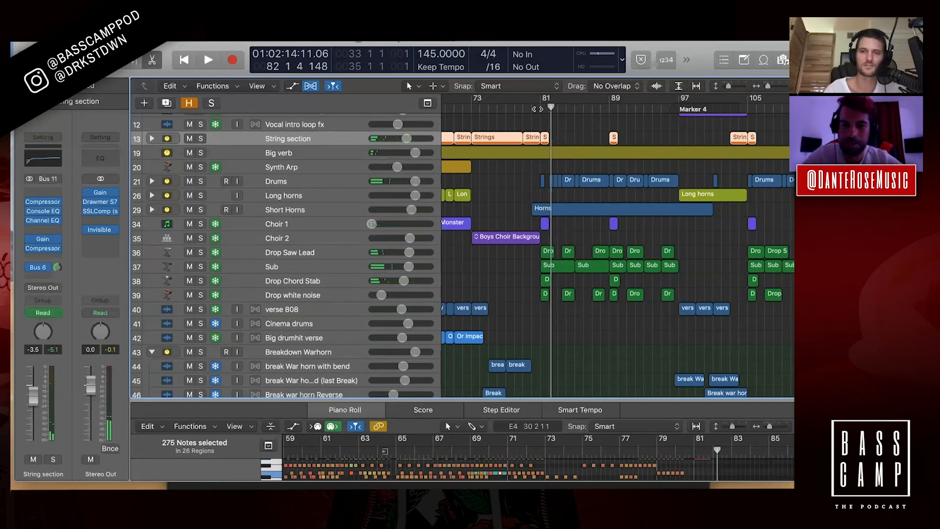
left_click(537, 109)
Set a cycle range over the second drop from bar 81 to bar 104
scroll(497, 251, "left", 3)
scroll(497, 252, "down", 2)
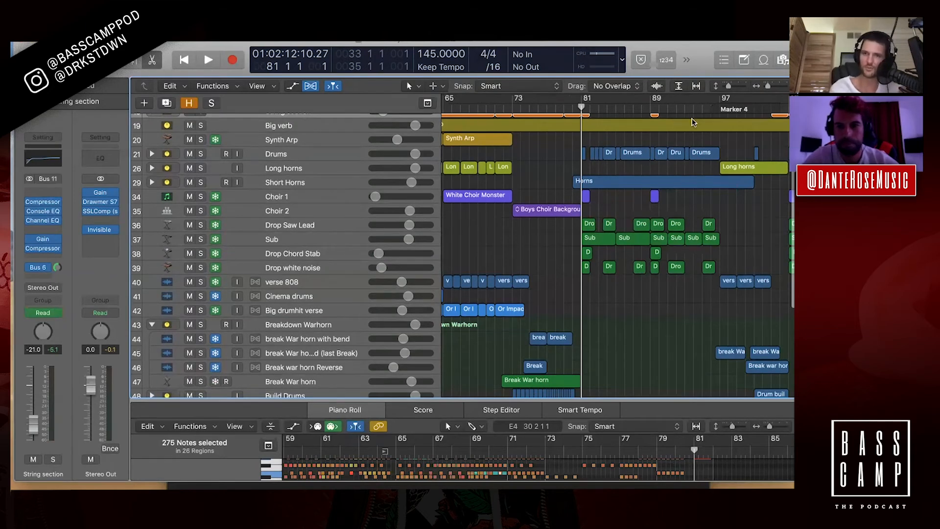
scroll(598, 206, "right", 4)
scroll(593, 196, "up", 3)
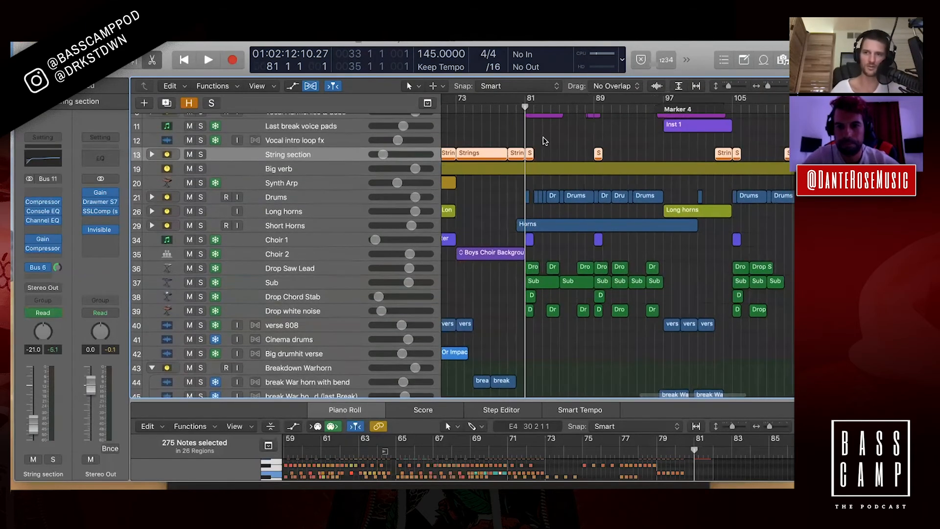
left_click_drag(527, 104, 725, 103)
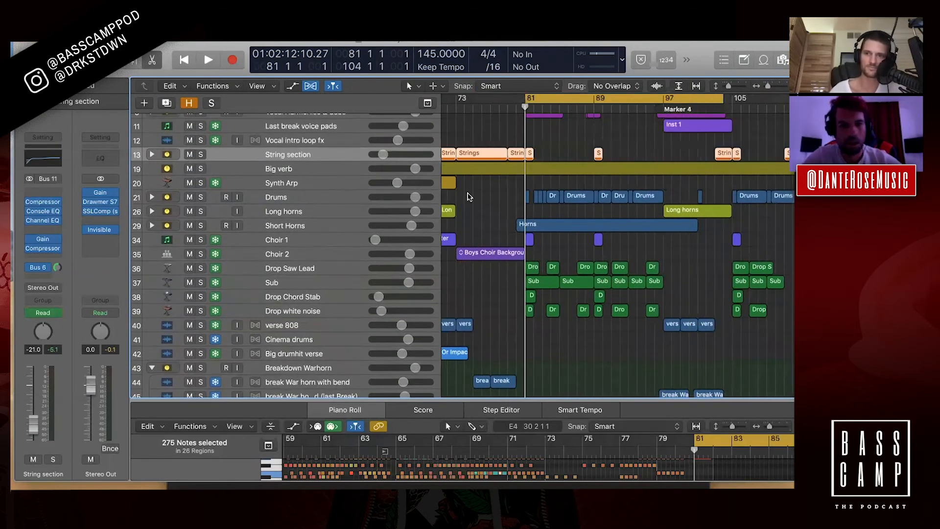
Expand the Drums stack and examine the Kick, Drop Clap, Drum Loop and Shaker regions across the second drop
left_click(304, 200)
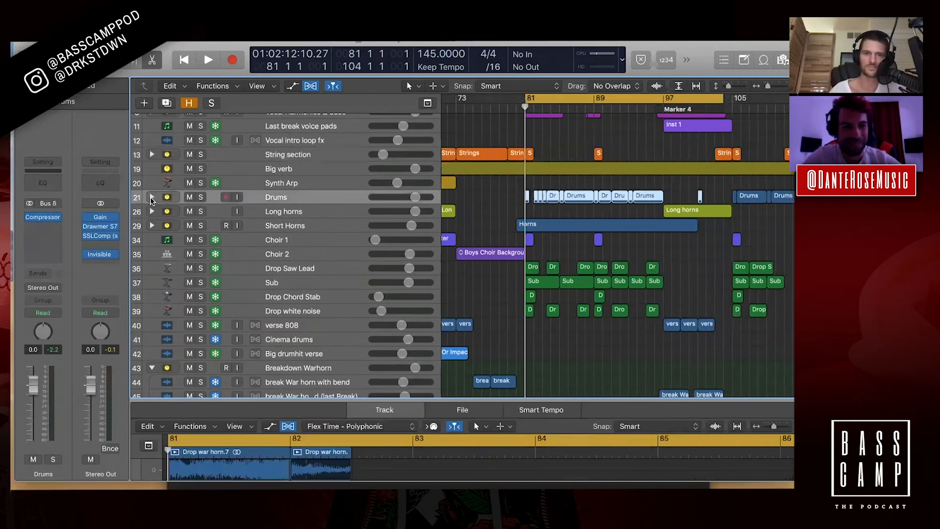
left_click(152, 197)
scroll(578, 221, "up", 10)
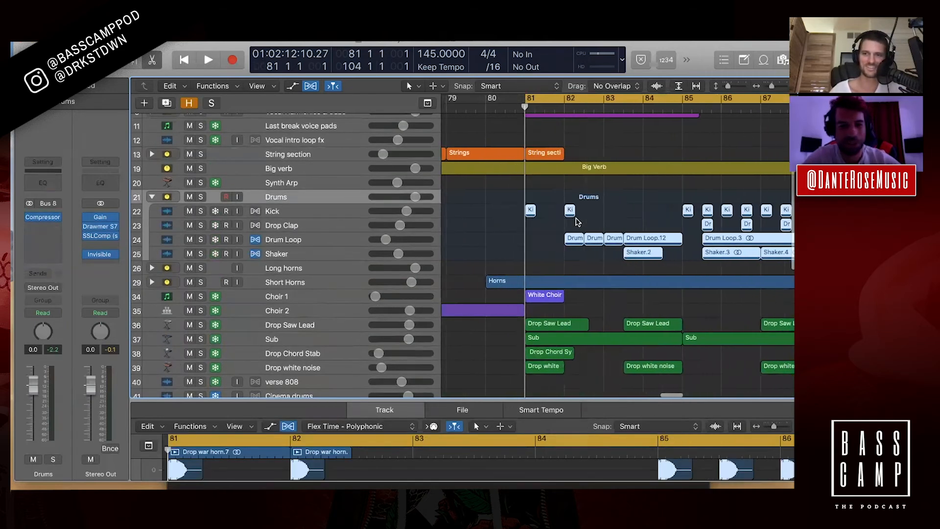
scroll(577, 221, "left", 2)
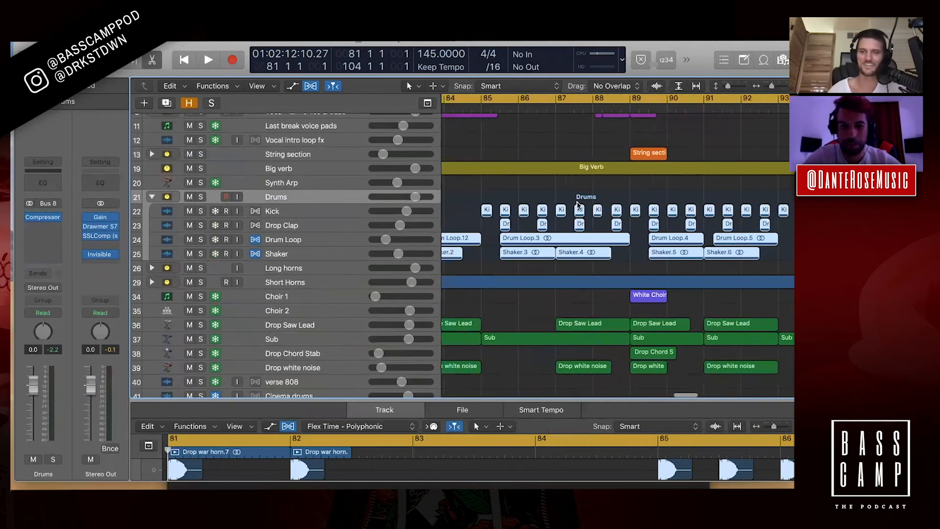
scroll(578, 206, "down", 8)
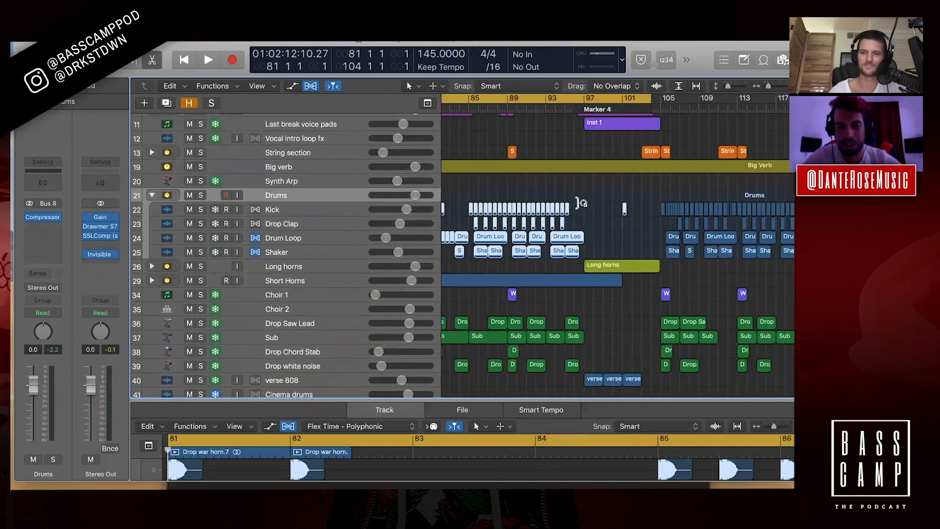
scroll(581, 203, "up", 2)
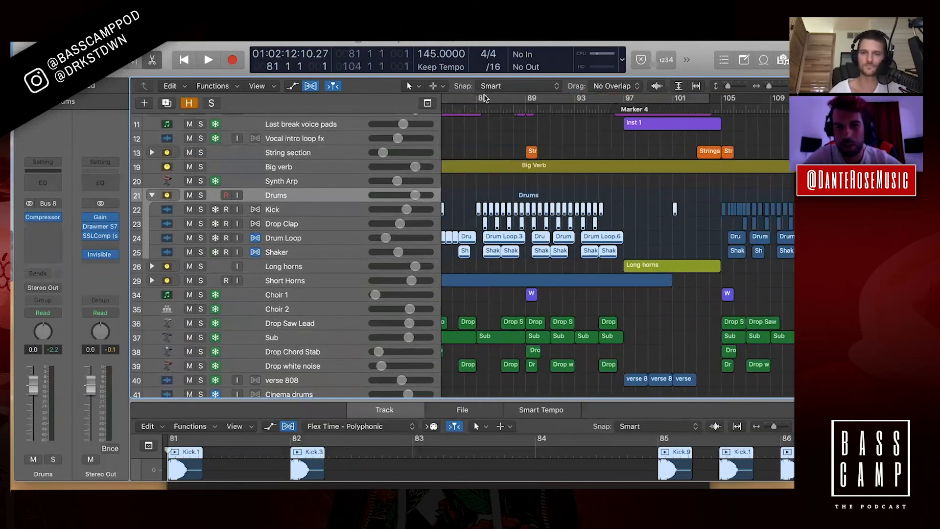
Solo the Drums stack and play it with the cycle running from bar 86 to bar 97
left_click(483, 97)
key("space")
key("s")
scroll(501, 198, "up", 3)
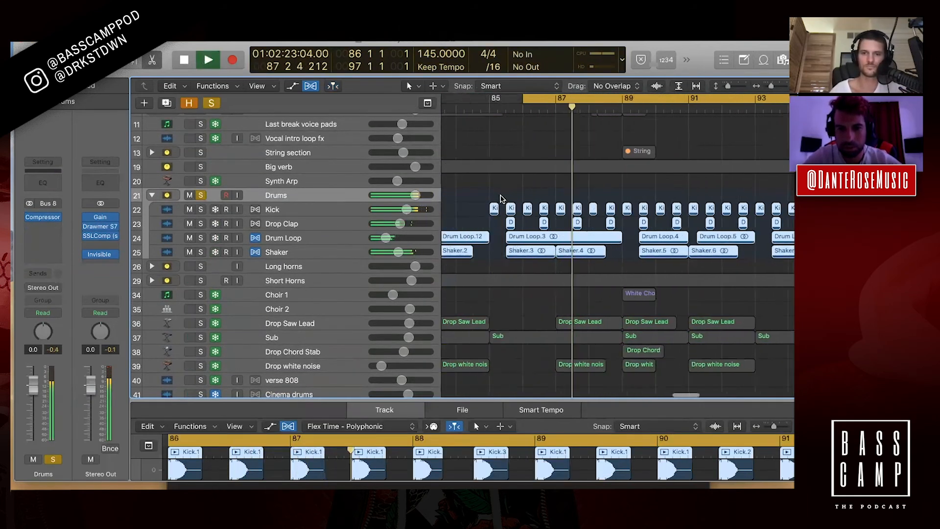
key("space")
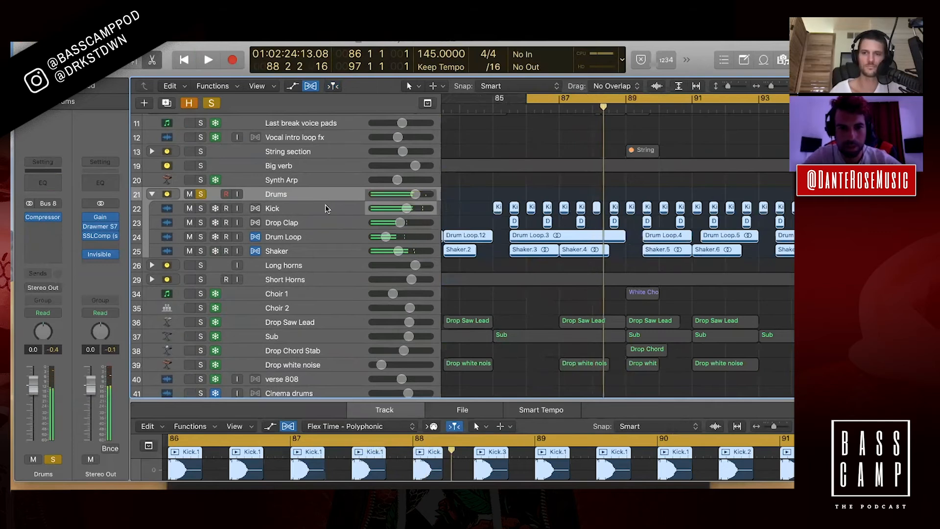
Select the Kick, Drop Clap and Drum Loop tracks in turn to view their regions and channel strips
left_click(326, 206)
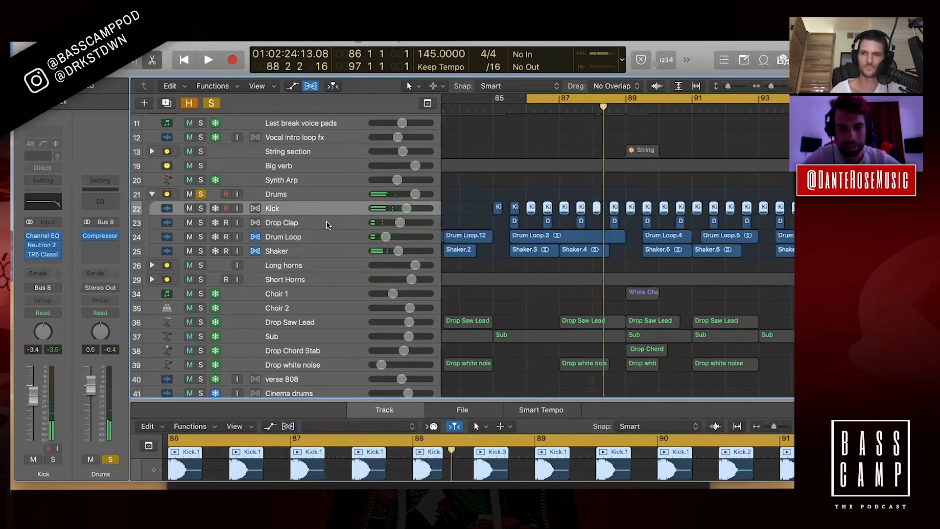
left_click(328, 224)
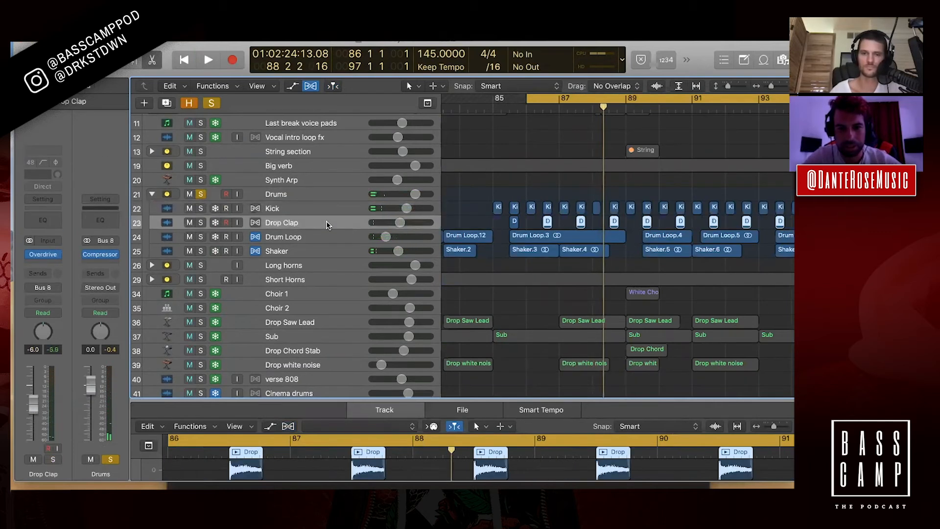
left_click(302, 240)
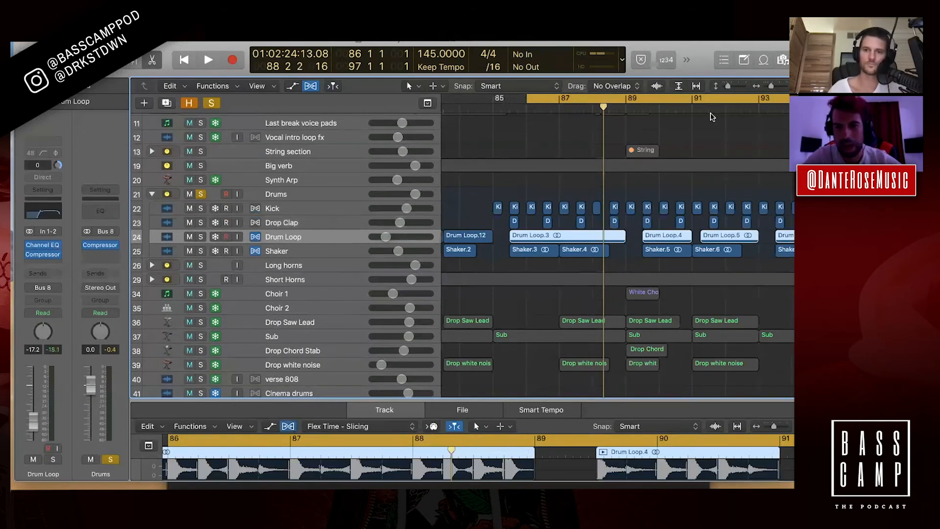
Cycle from beat 3 of bar 85 to beat 3 of bar 89 and play the Drum Loop soloed without the Drums stack solo
scroll(527, 251, "up", 3)
scroll(526, 251, "down", 3)
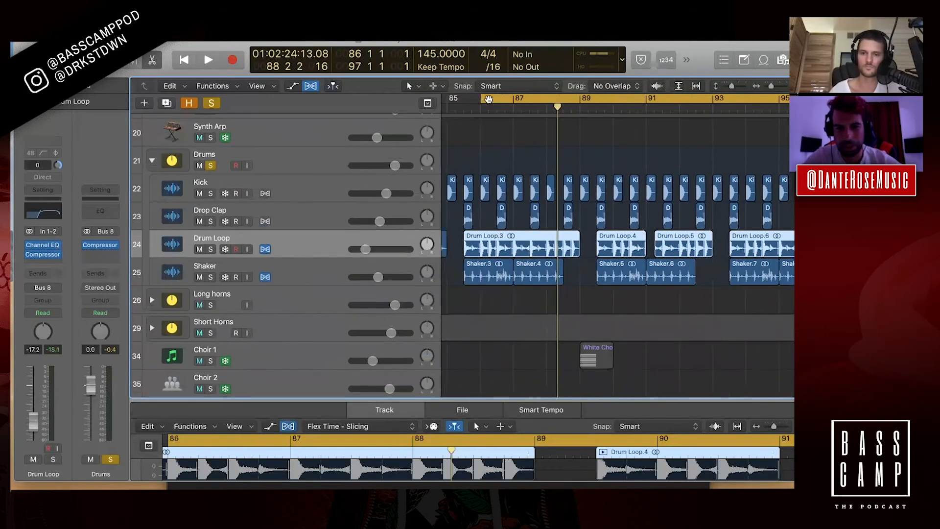
left_click_drag(466, 102, 597, 102)
key("space")
left_click(211, 249)
left_click(210, 167)
key("space")
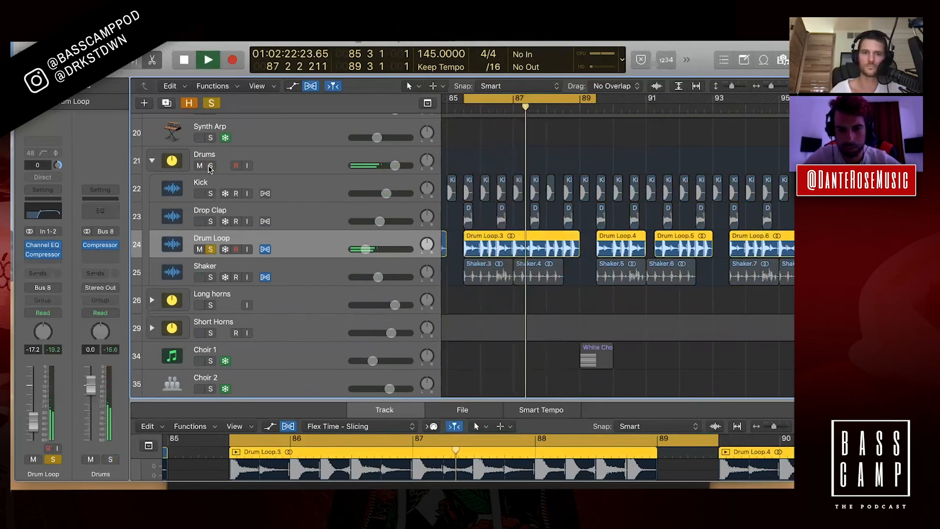
key("space")
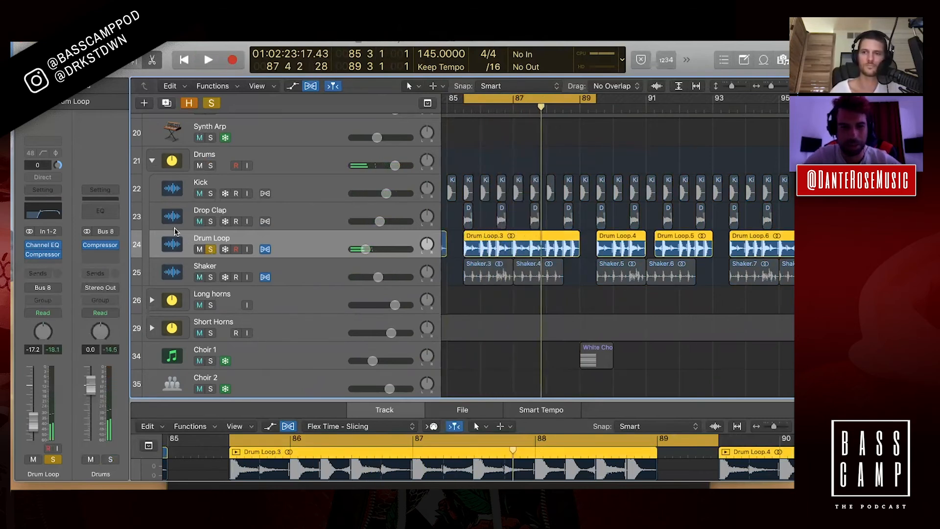
Solo the Shaker track in place of the Drum Loop and play it within the cycle
left_click(211, 277)
key("space")
left_click(210, 249)
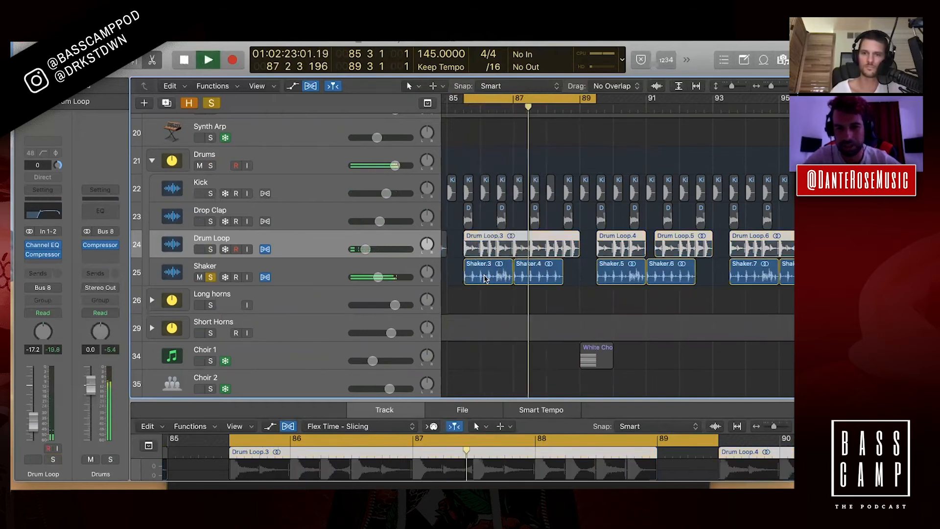
key("space")
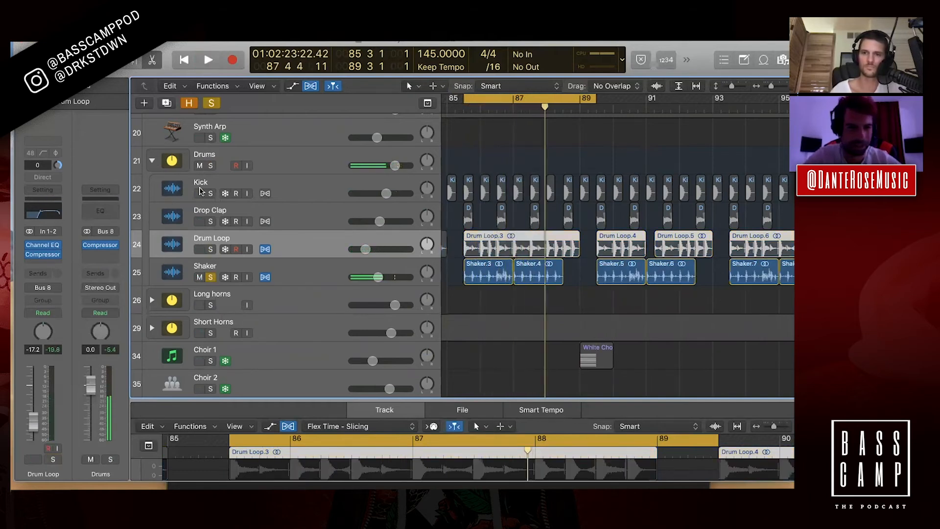
Clear the Shaker solo and inspect the Compressor on the Drums stack
left_click(211, 278)
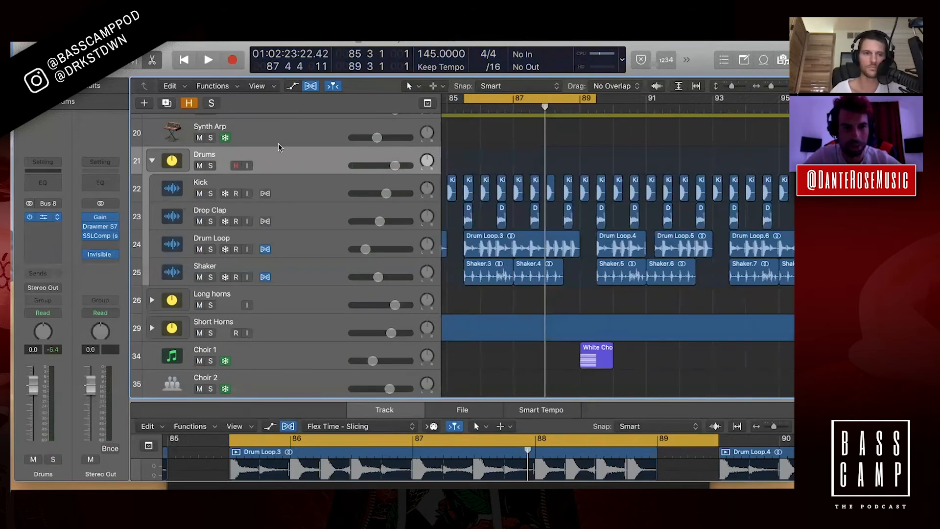
key("v")
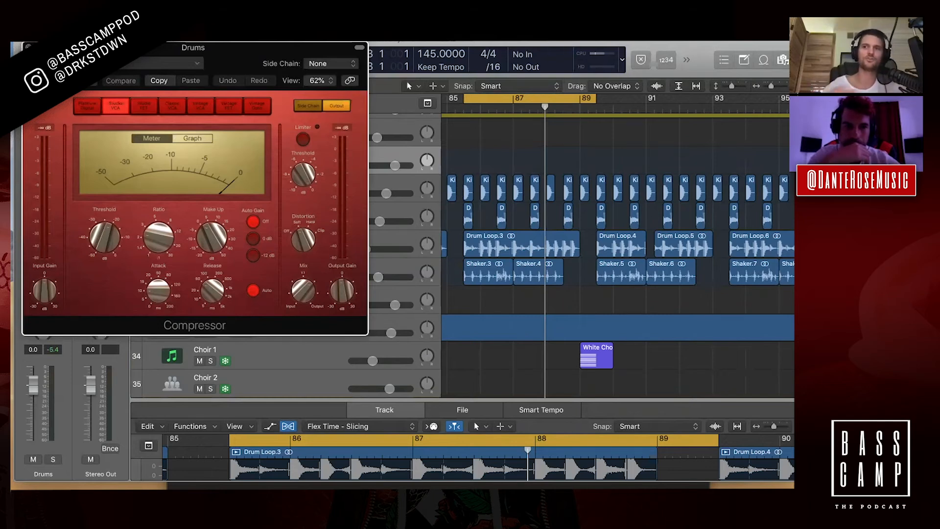
key("v")
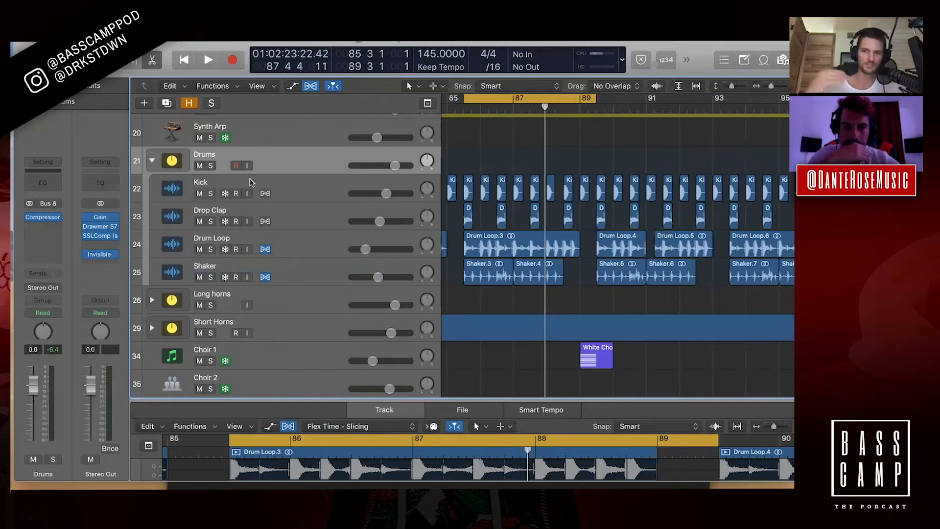
Inspect the TR5 Classic Clipper settings on the Kick track and close the plug-in
left_click(287, 185)
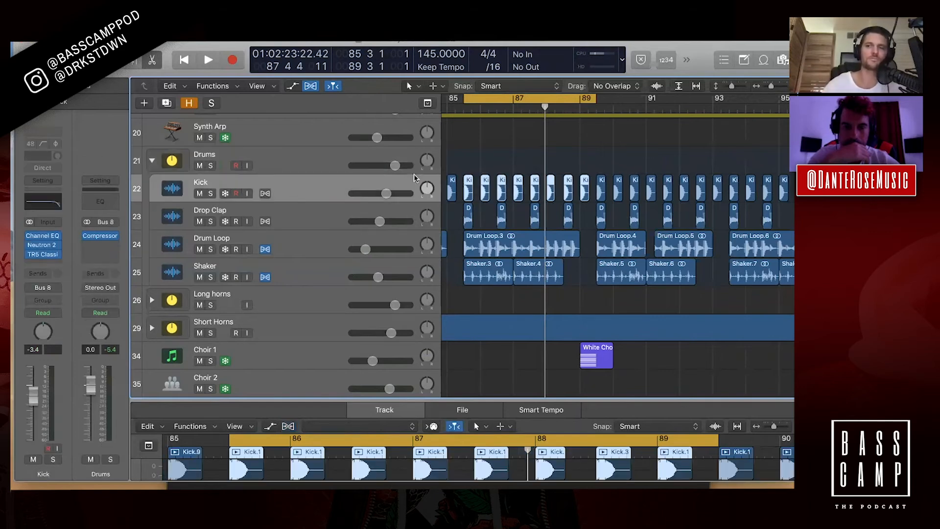
left_click(41, 251)
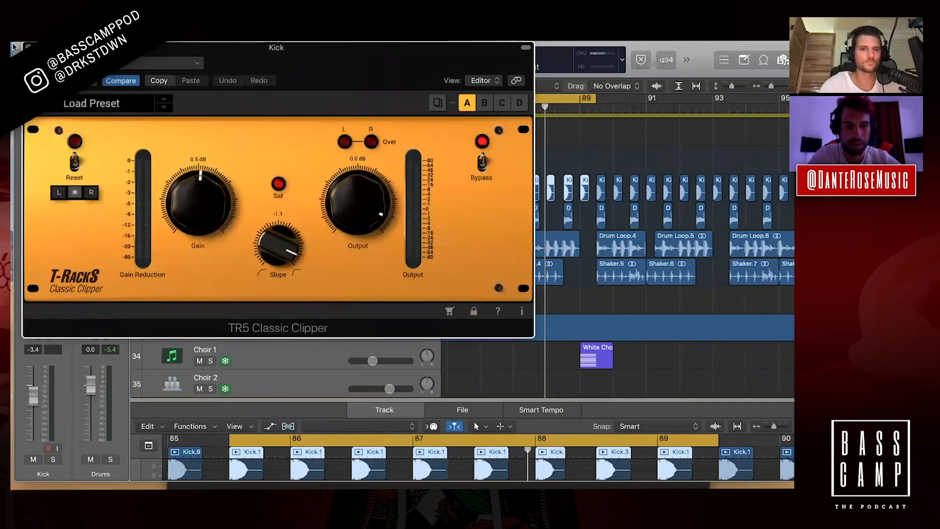
left_click(29, 47)
Show the Kick's Neutron 2 Transient Shaper without its preset manager and move its window clear of the channel strip
key("v")
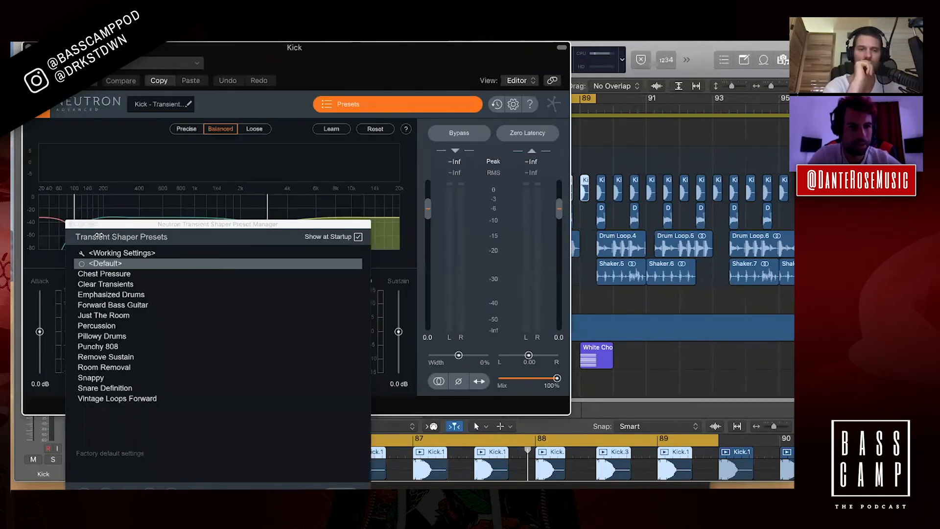
key("Escape")
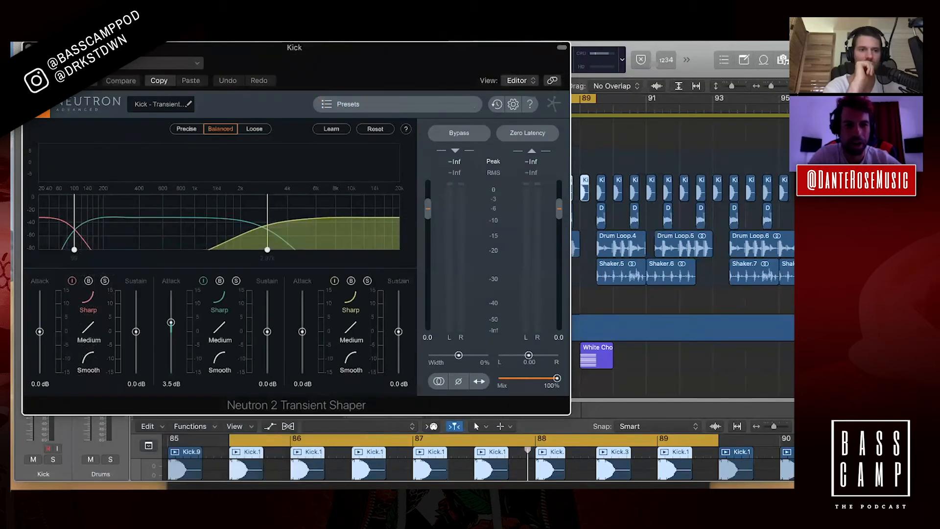
left_click_drag(186, 59, 249, 61)
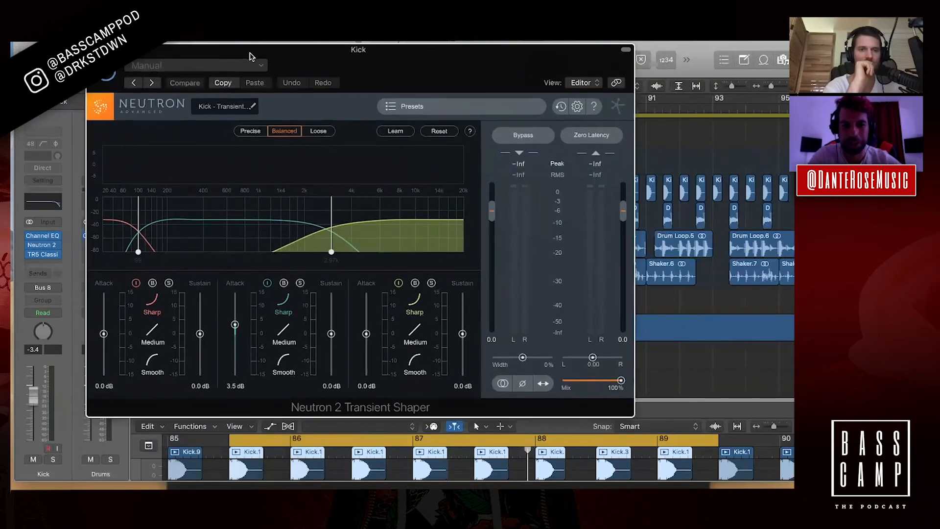
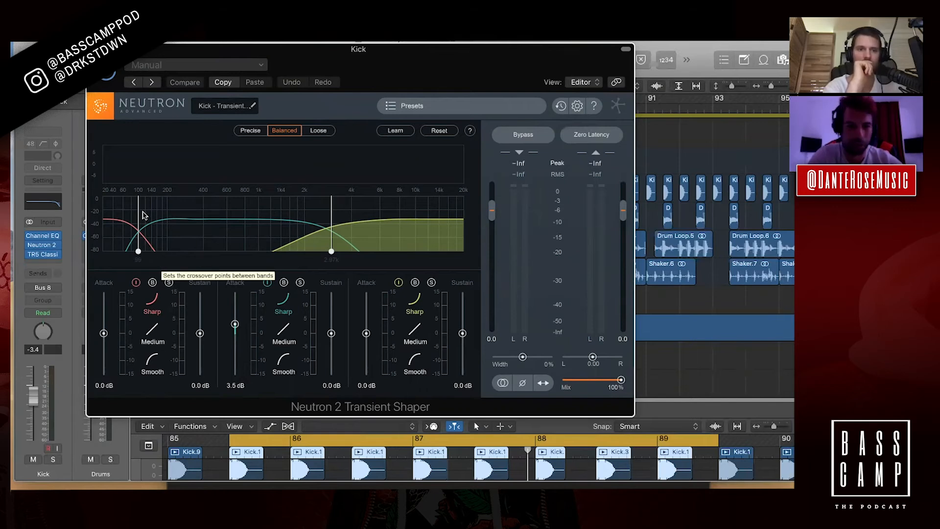
Nudge the Transient Shaper's low crossover slightly upward, set the middle band's attack to 3.7 dB and close the plug-in
left_click_drag(137, 252, 139, 251)
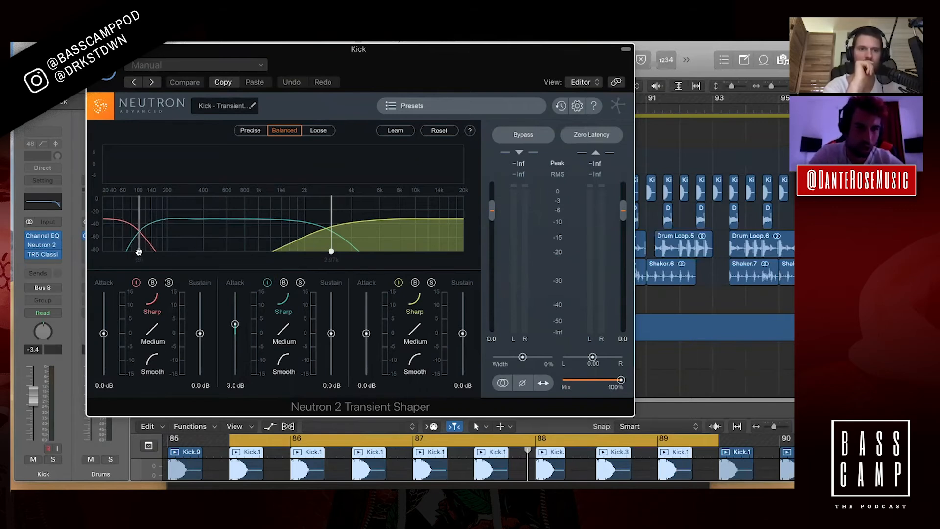
left_click(235, 325)
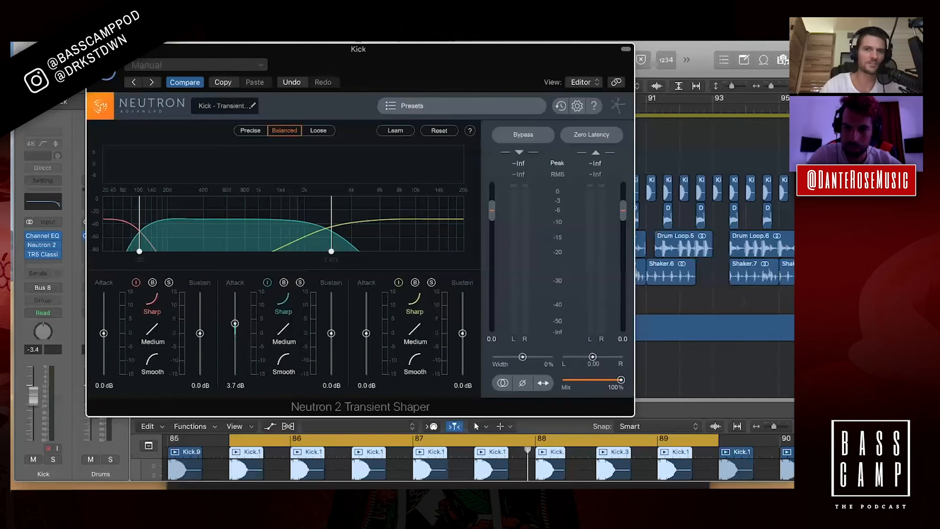
key("super+w")
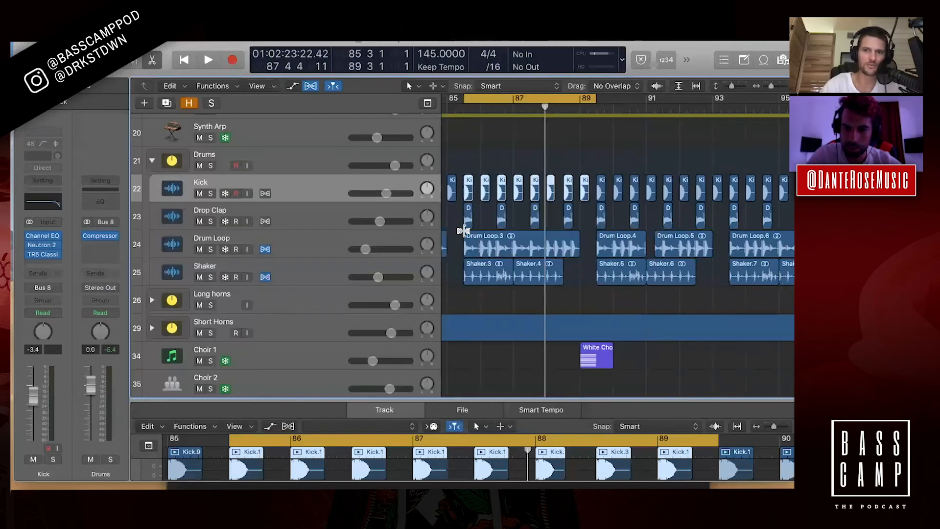
Open the Overdrive on the Drop Clap track and move its window clear of the channel strip
left_click(291, 218)
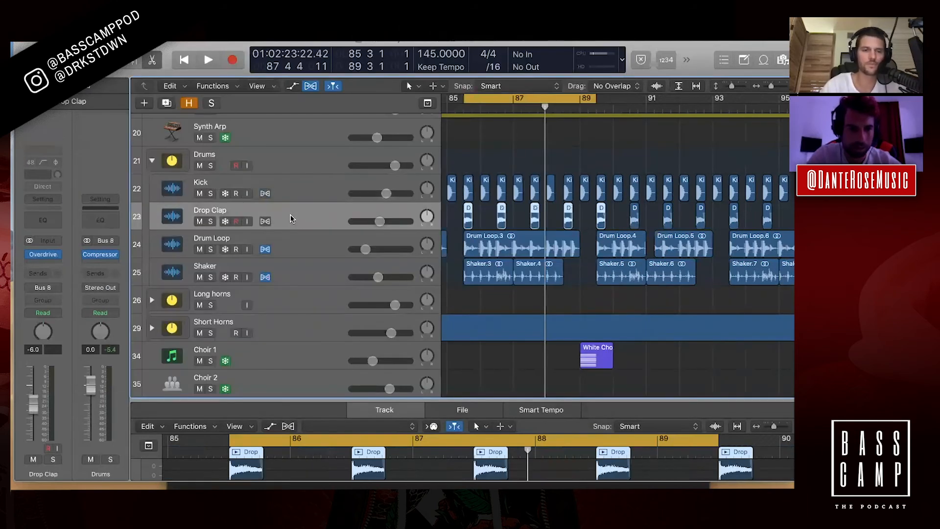
left_click(43, 255)
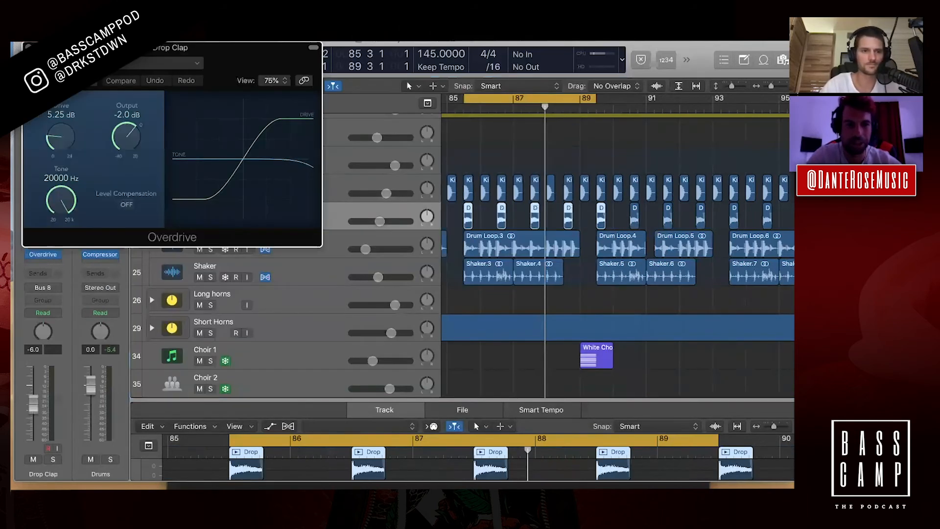
left_click_drag(92, 52, 141, 67)
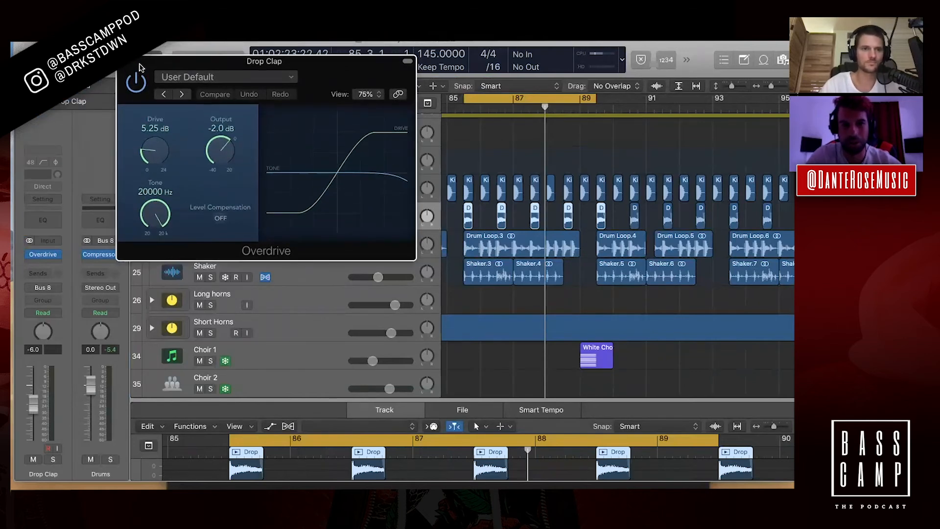
Close the Drop Clap's Overdrive and play back the looped section briefly
left_click(124, 64)
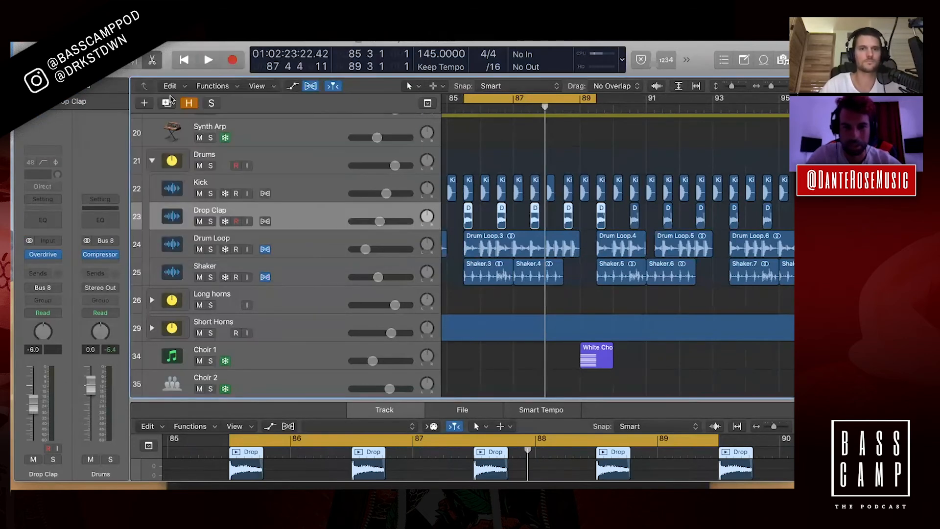
key("space")
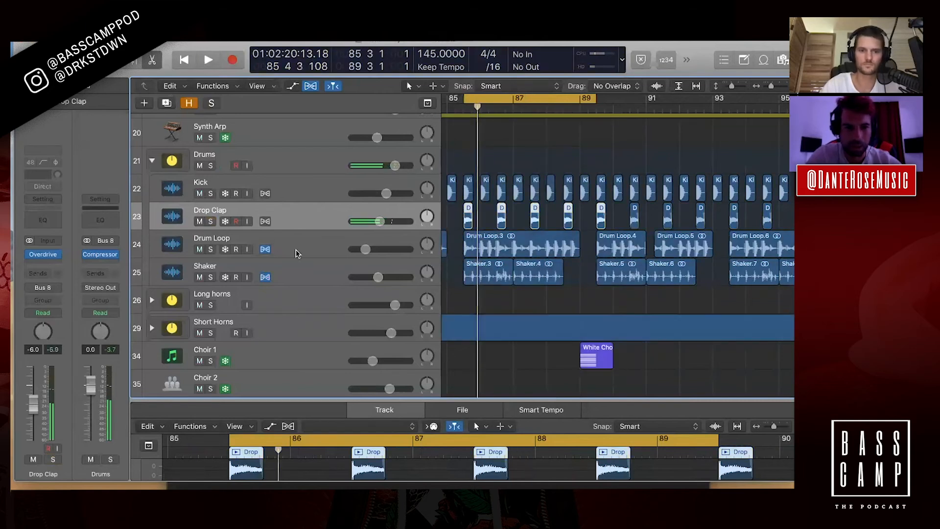
Inspect the Channel EQ on the Drum Loop track and close it
left_click(213, 253)
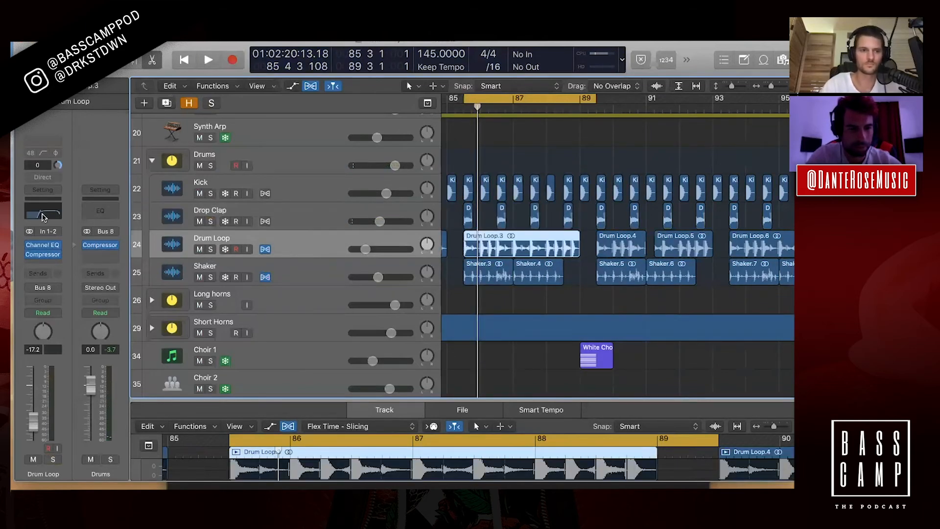
left_click(43, 215)
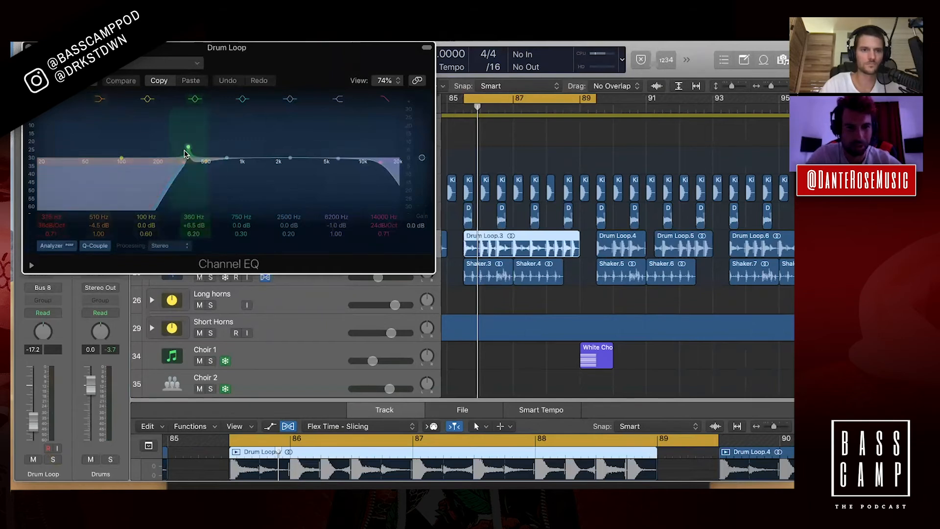
key("super+w")
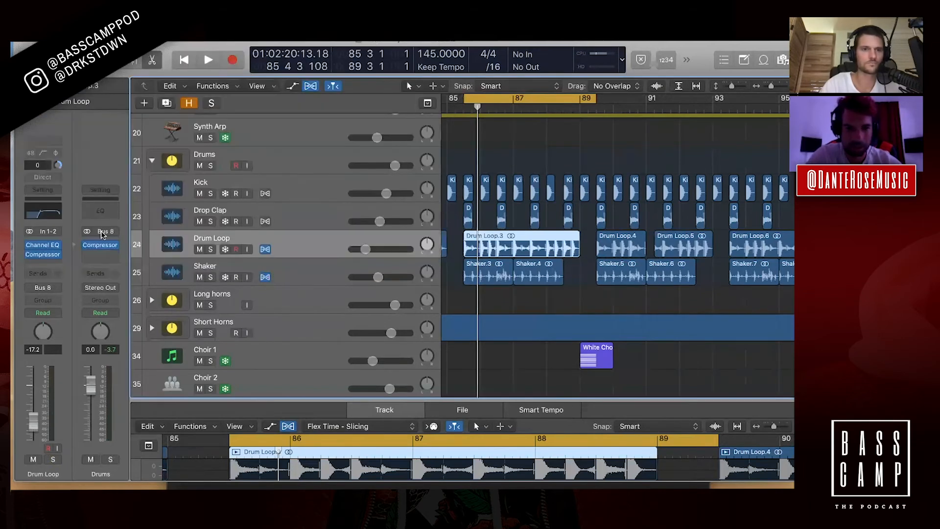
Examine the Shaker, Drums, Kick and Drop Clap tracks in a wider view of the drop, with cycle mode off
left_click(304, 266)
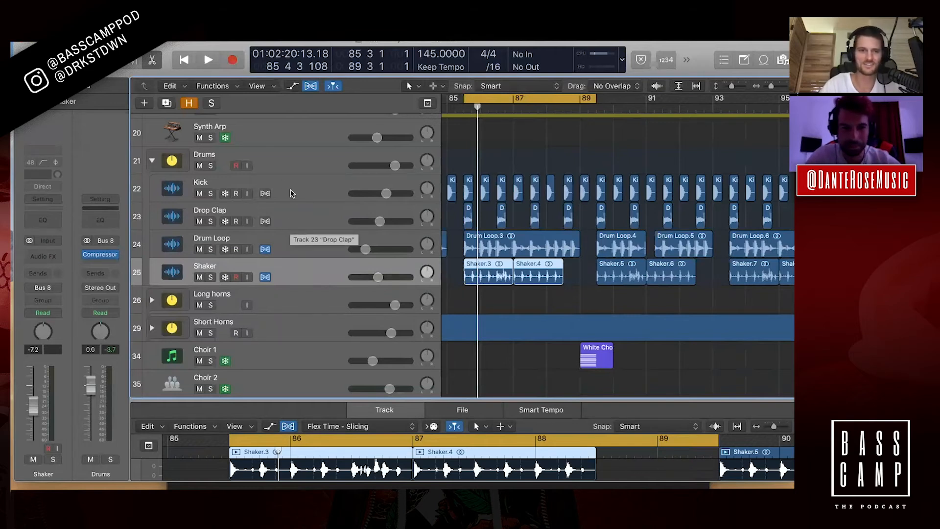
left_click(291, 163)
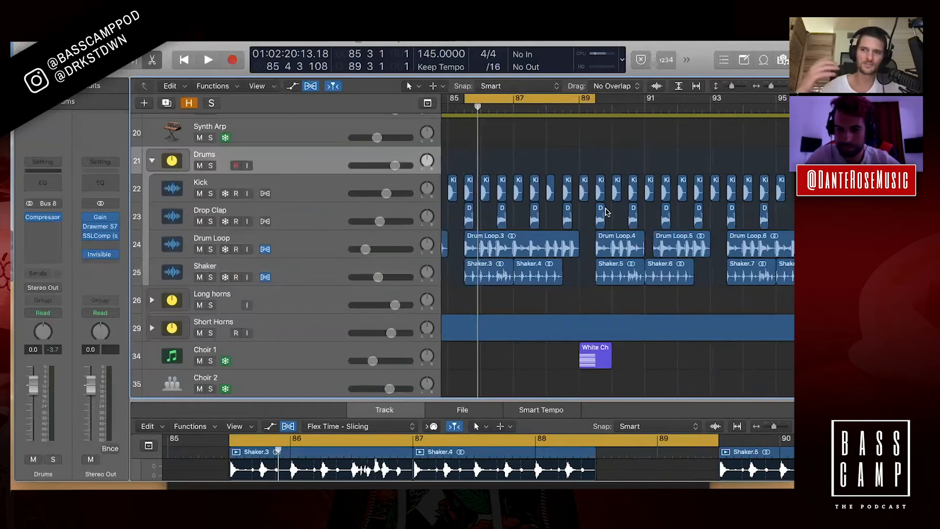
key("super+Left")
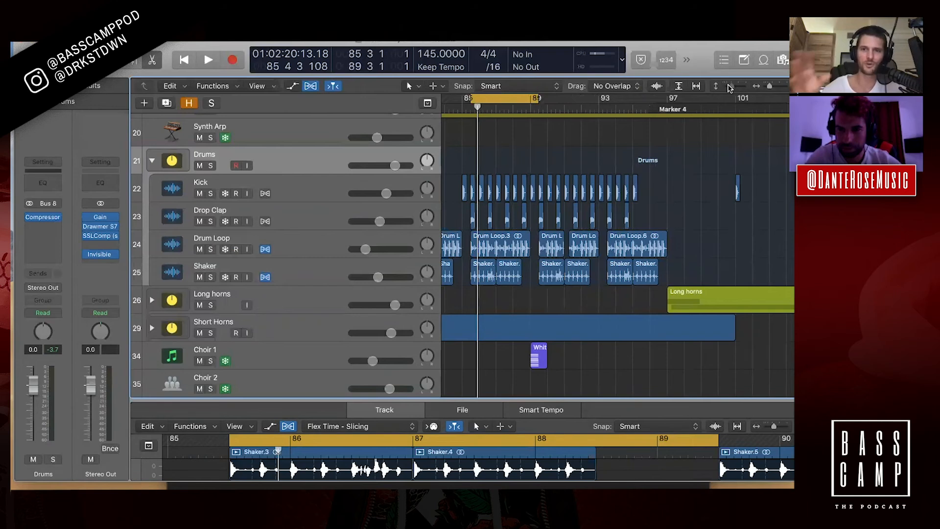
left_click_drag(732, 87, 728, 86)
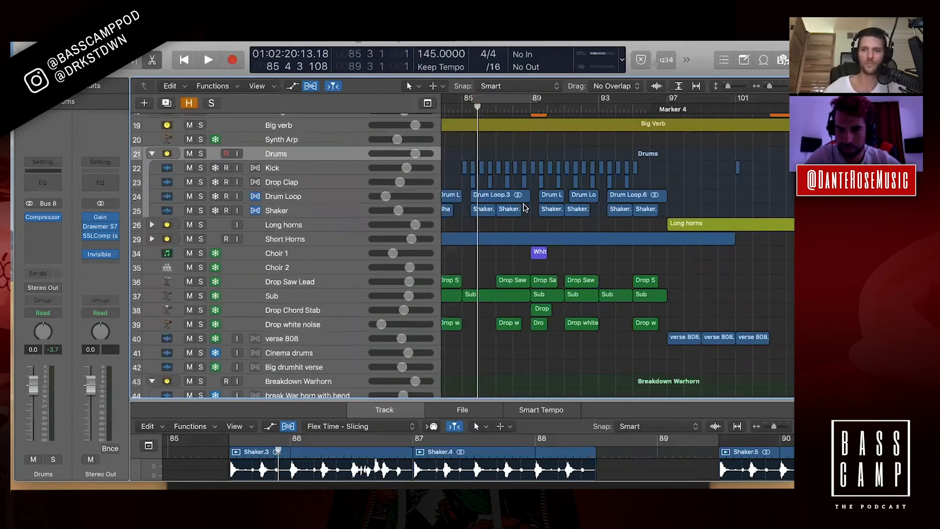
scroll(525, 208, "left", 2)
scroll(524, 208, "up", 3)
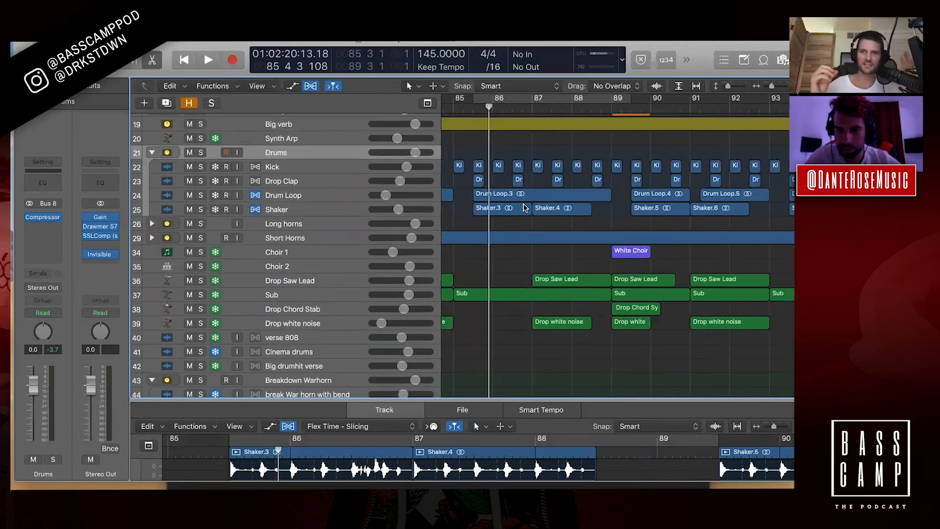
left_click(299, 167)
left_click(303, 181)
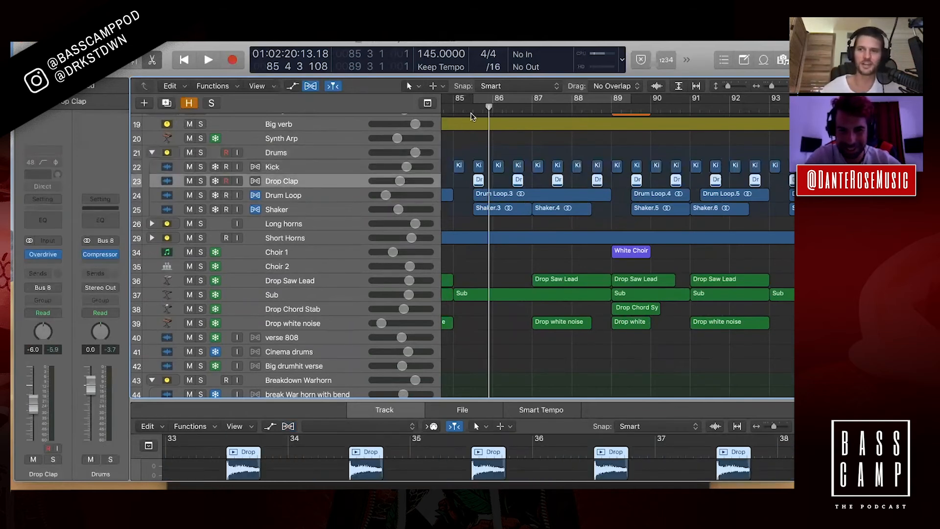
Turn the cycle range back on, audition the Drop Clap in solo, and take it out of solo
left_click(476, 98)
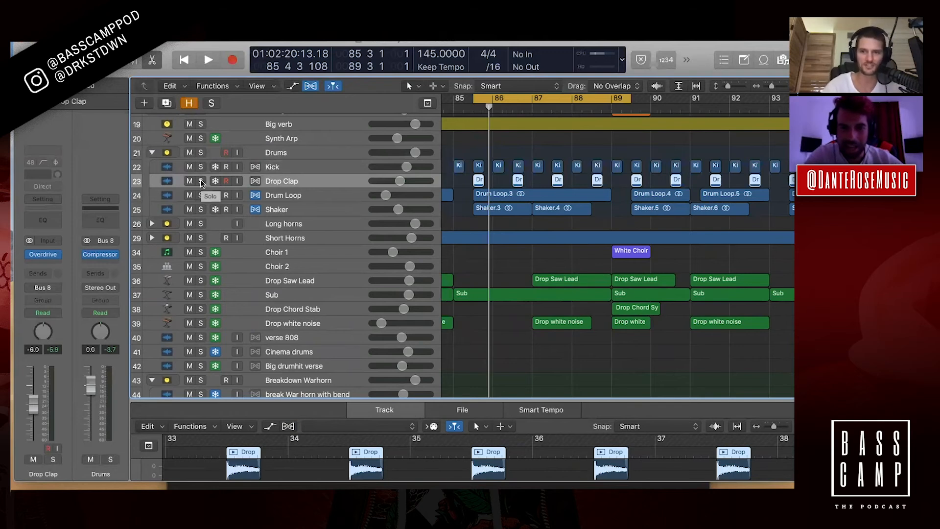
key("super+Down")
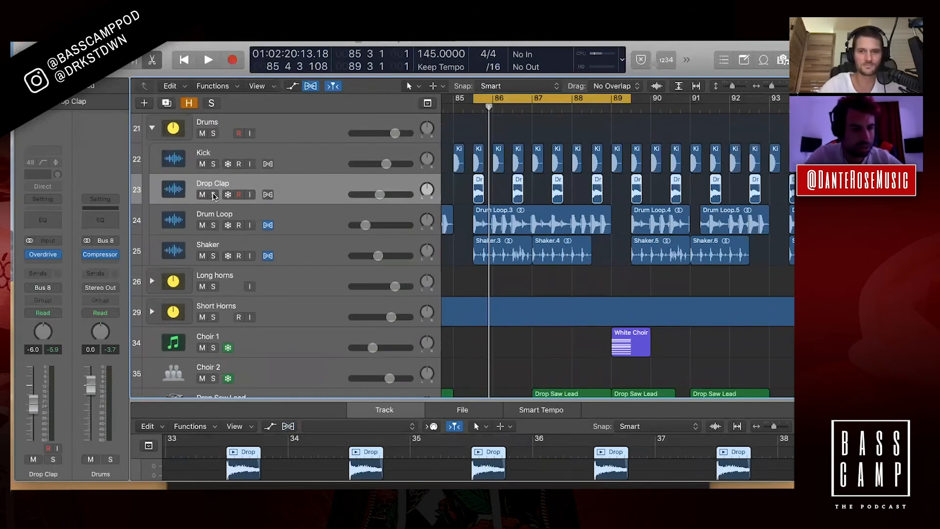
left_click(305, 164)
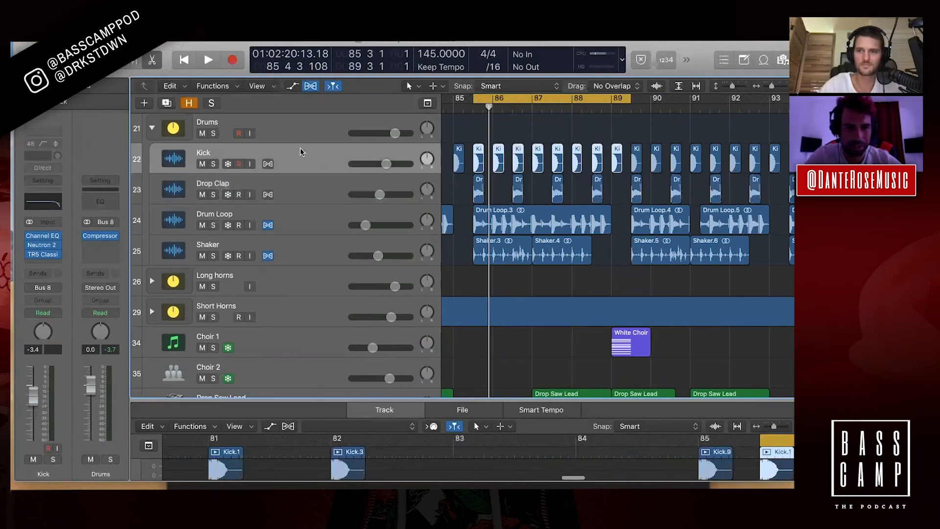
left_click(294, 133)
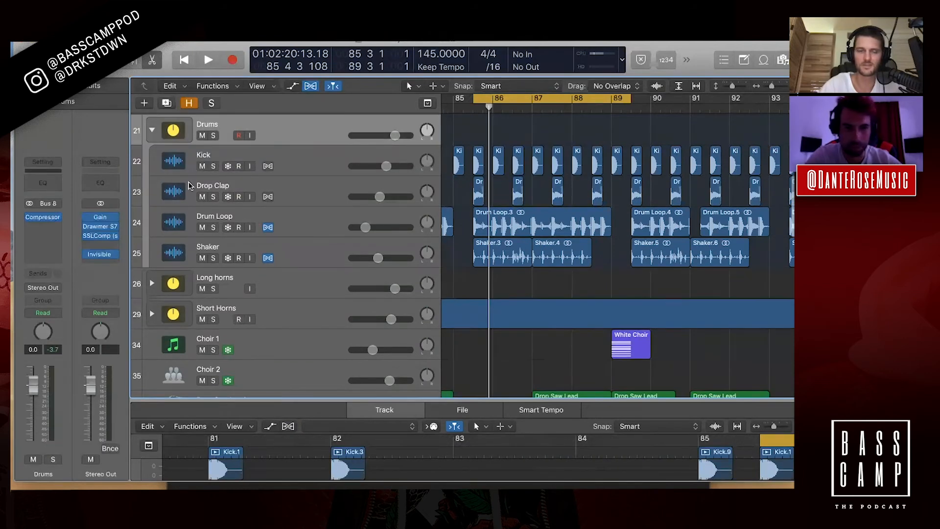
key("space")
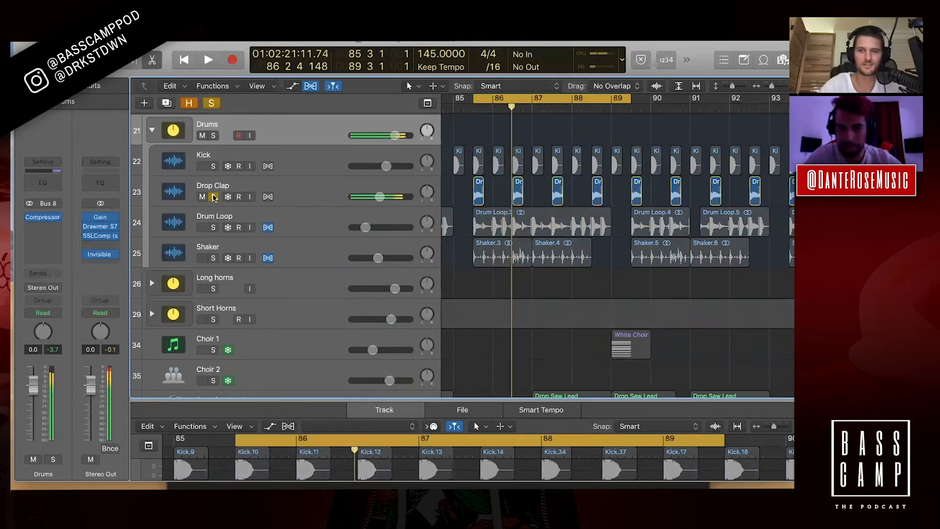
left_click(214, 196)
left_click(194, 189)
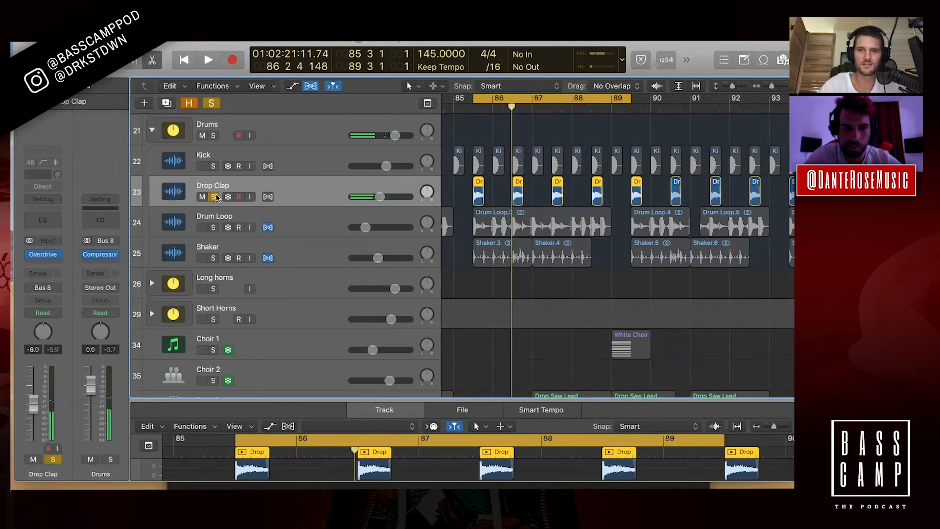
left_click(214, 197)
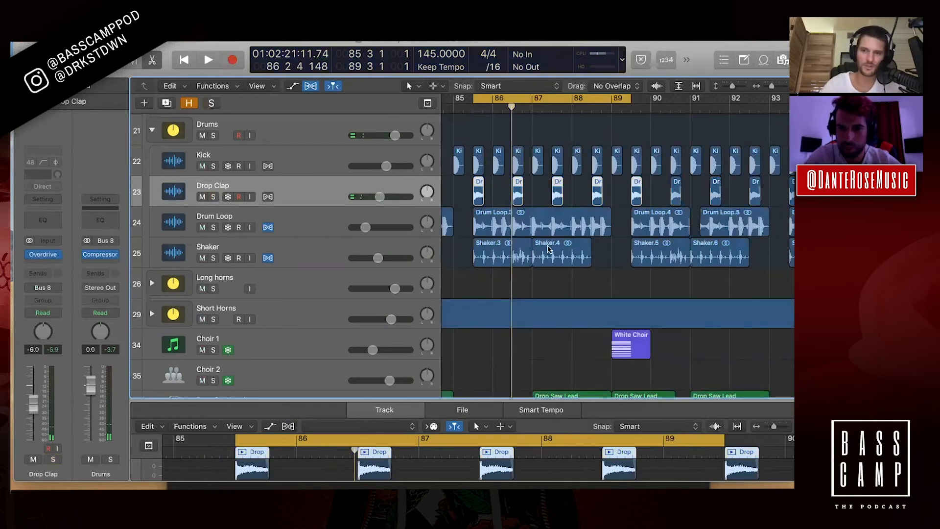
Audition the Drum Loop in solo from its first region in the drop, stop playback and unsolo it
key("super+Right")
key("super+Right")
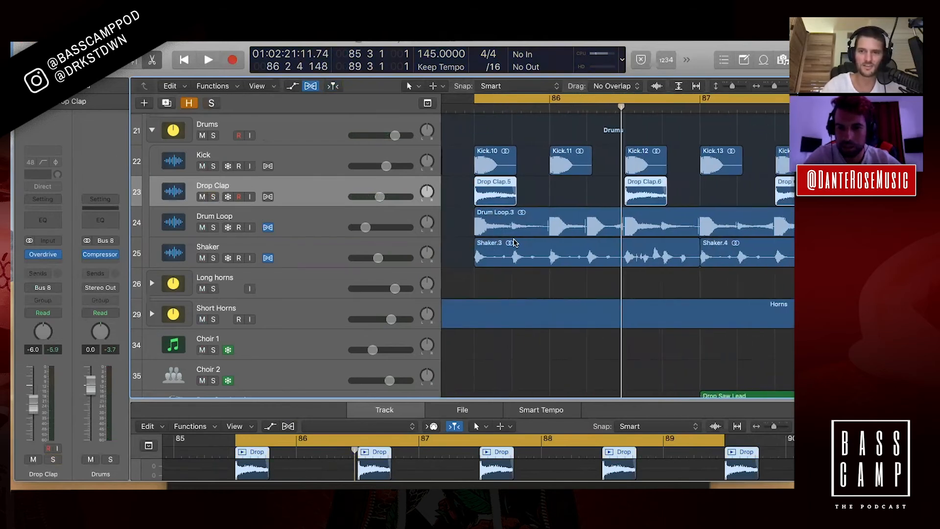
left_click(214, 227)
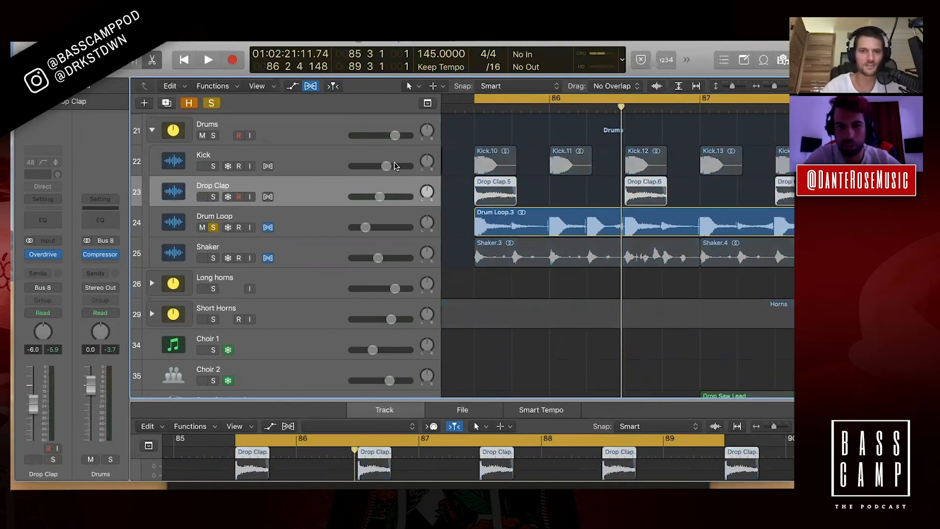
left_click(268, 214)
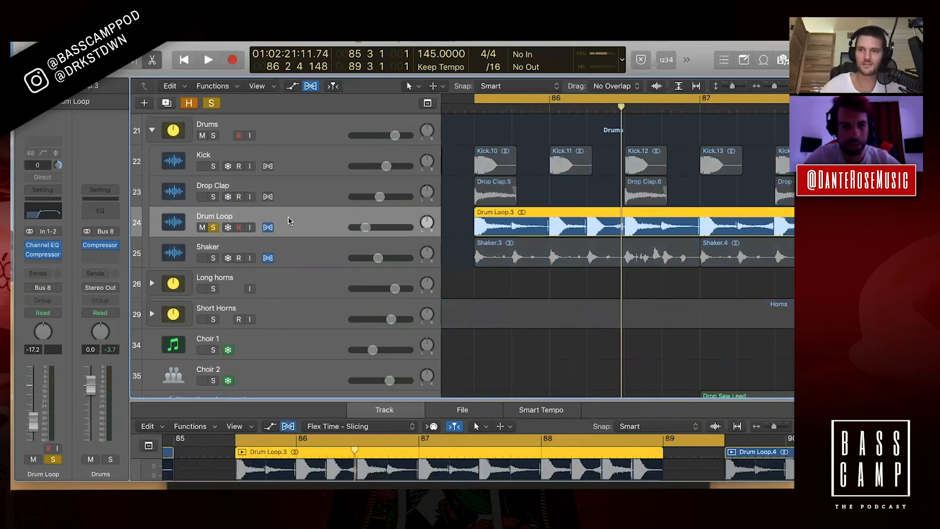
key("space")
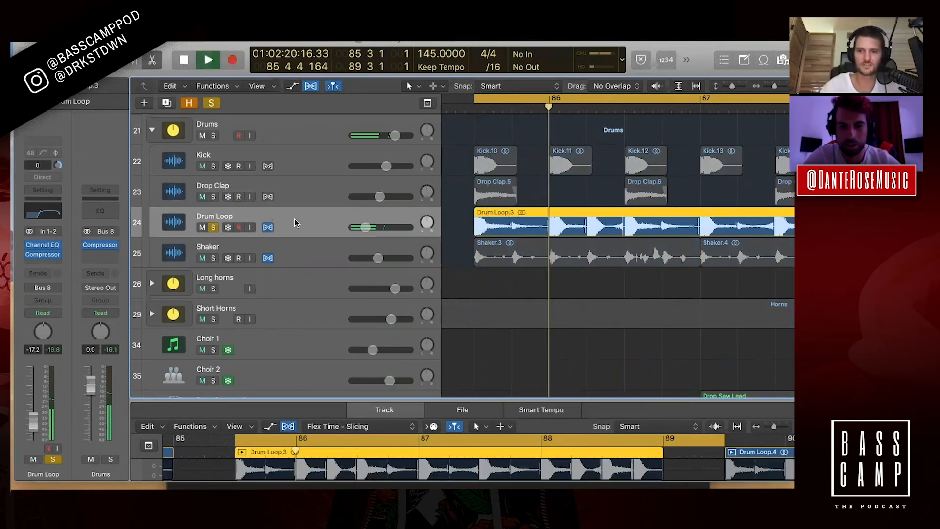
key("space")
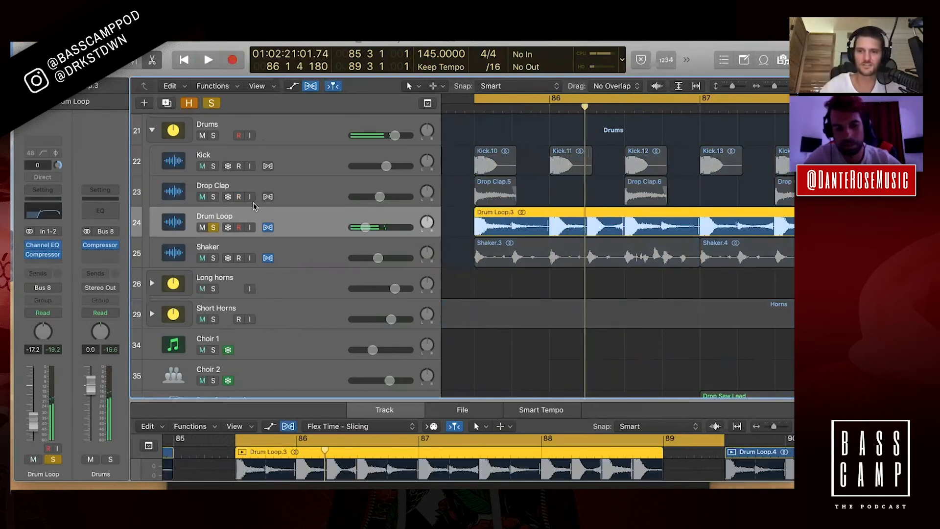
left_click(214, 228)
Turn the cycle off and look over how the drop's drum, horn, choir, lead and sub layers are arranged
scroll(626, 263, "down", 8)
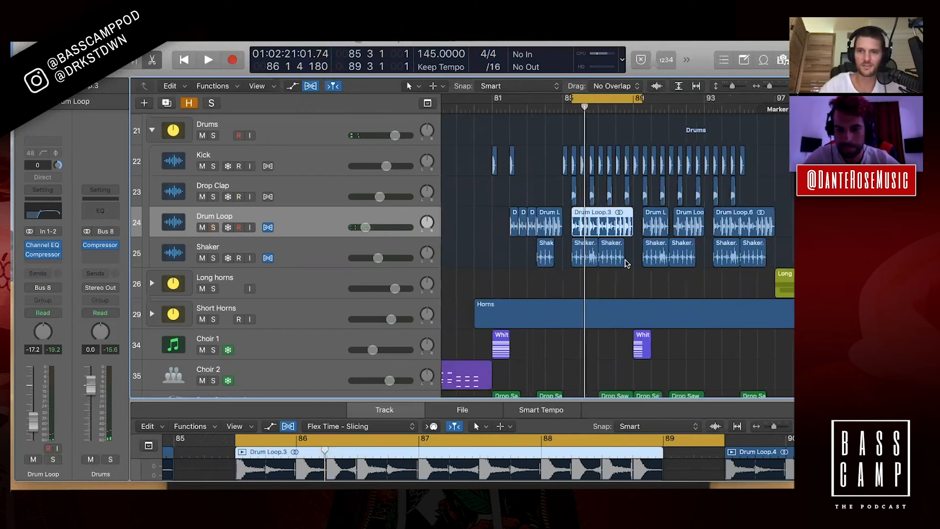
key("c")
scroll(543, 205, "right", 3)
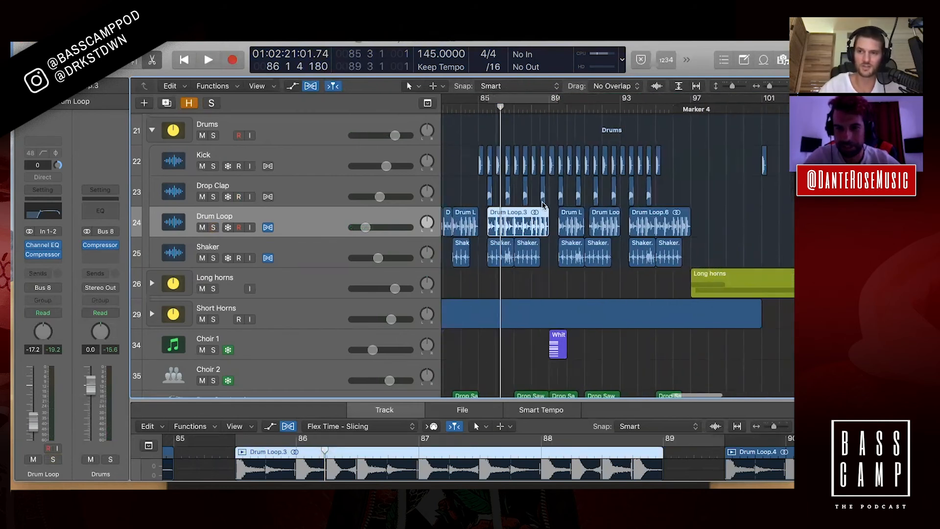
left_click(730, 87)
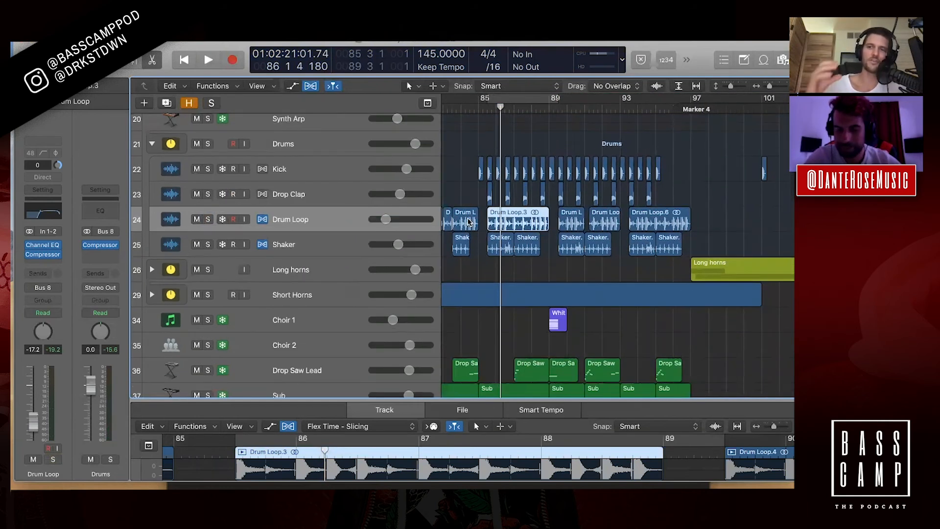
scroll(469, 222, "down", 3)
scroll(469, 221, "left", 3)
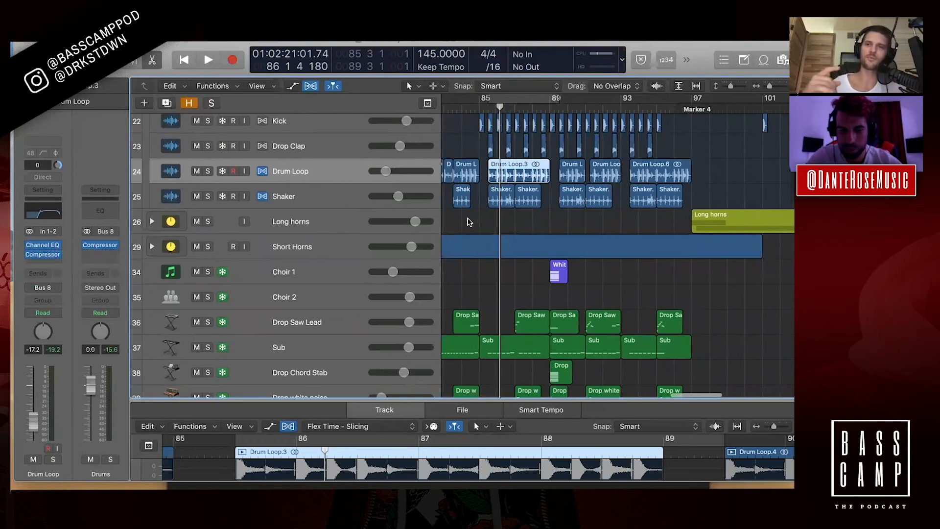
scroll(469, 221, "down", 2)
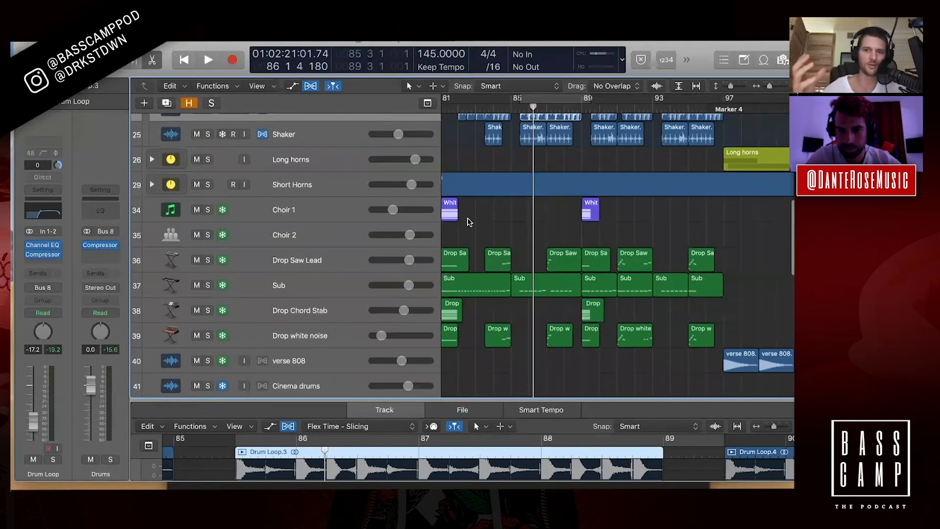
scroll(564, 191, "left", 2)
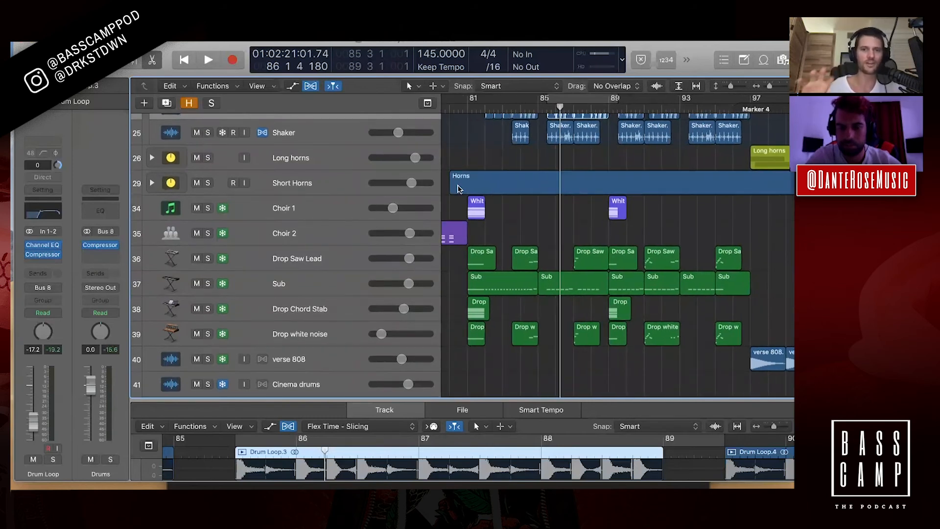
Set the cycle range to bars 81 to 97, select the Drop Saw Lead and play the start of the drop
left_click_drag(469, 100, 750, 101)
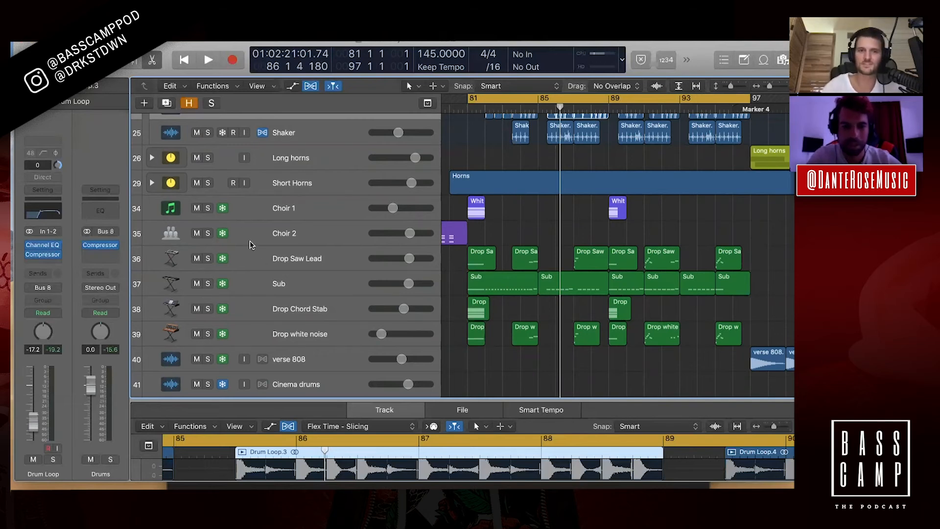
left_click(265, 267)
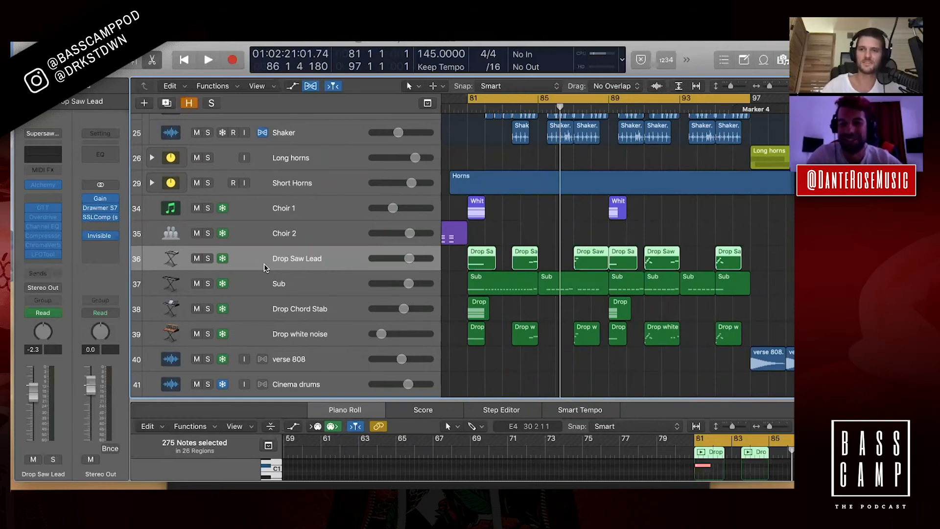
key("space")
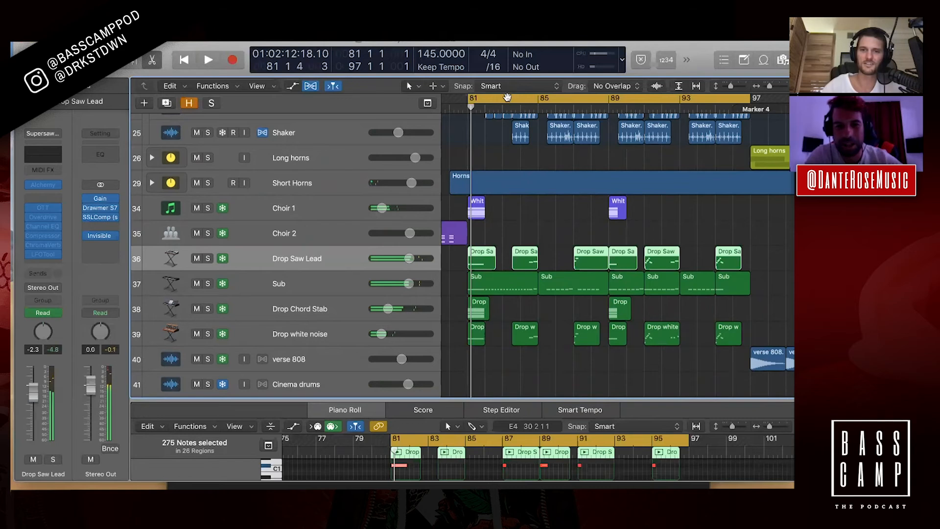
left_click(508, 98)
left_click(476, 101)
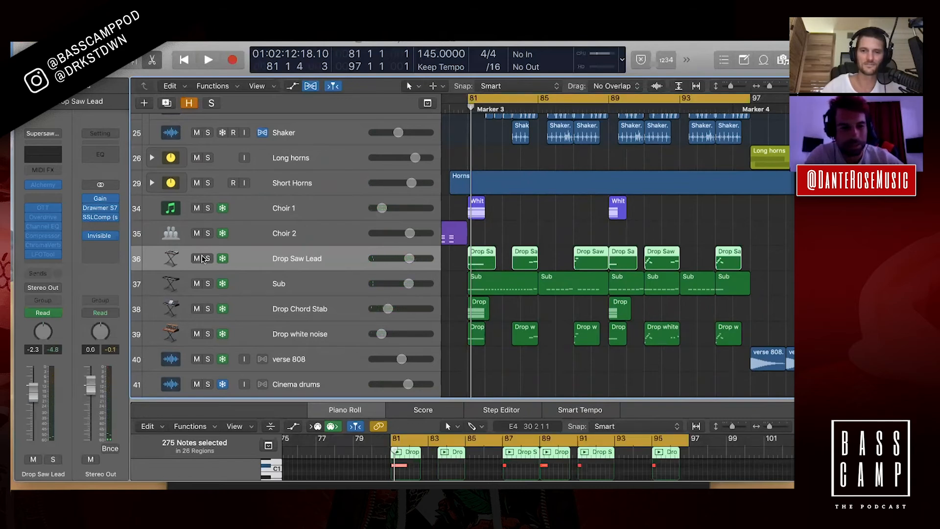
Solo the Drop Saw Lead, audition it with the cycle range set to bars 83 to 85, and turn the cycle off
left_click(207, 259)
left_click_drag(510, 102, 538, 102)
key("space")
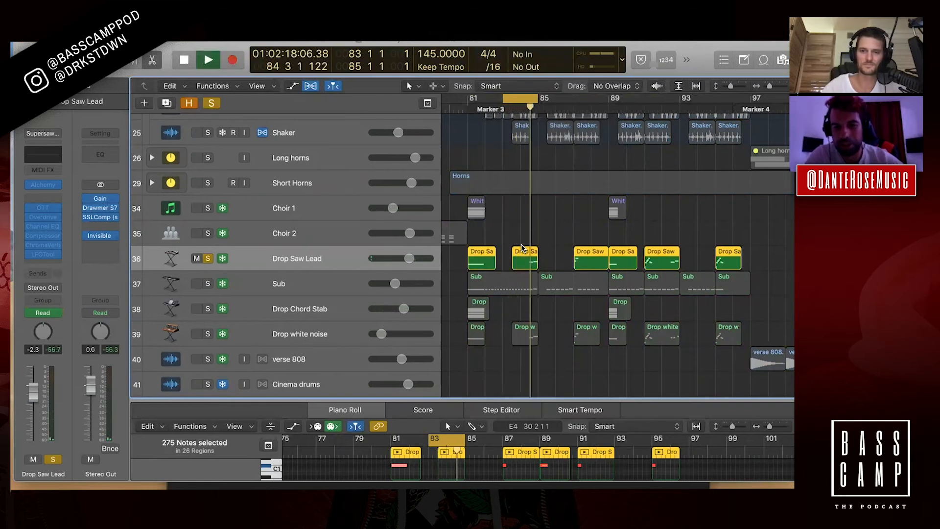
key("space")
left_click(518, 104)
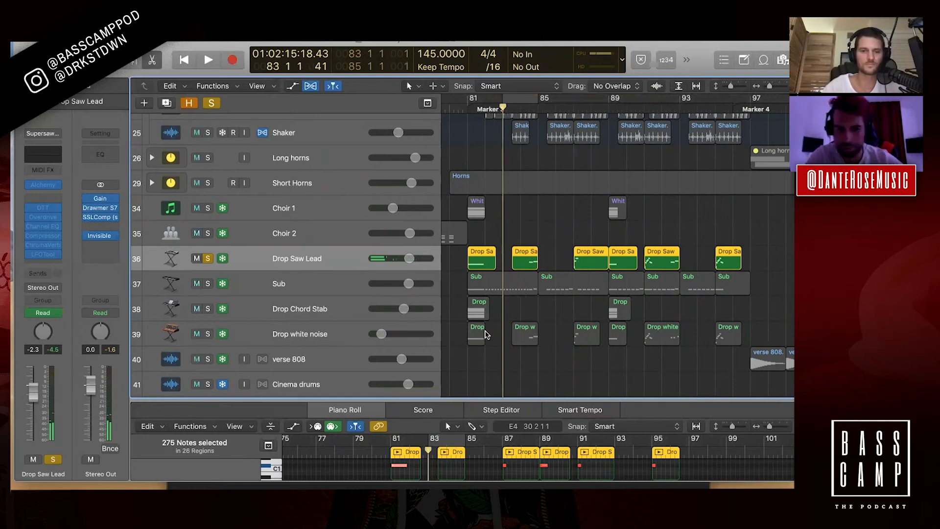
Unsolo the Drop Saw Lead, play the full drop from bar 83 with all layers in view, and turn the cycle off
scroll(485, 334, "down", 5)
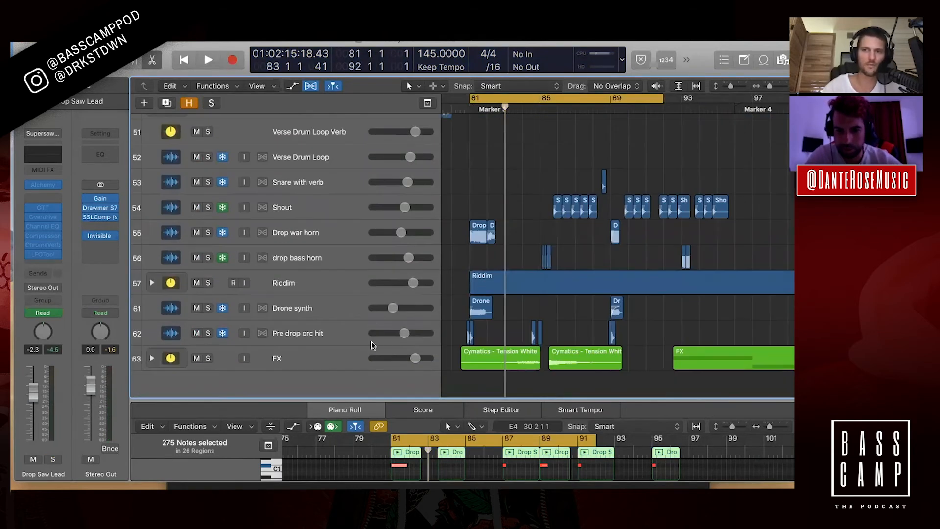
left_click(371, 348)
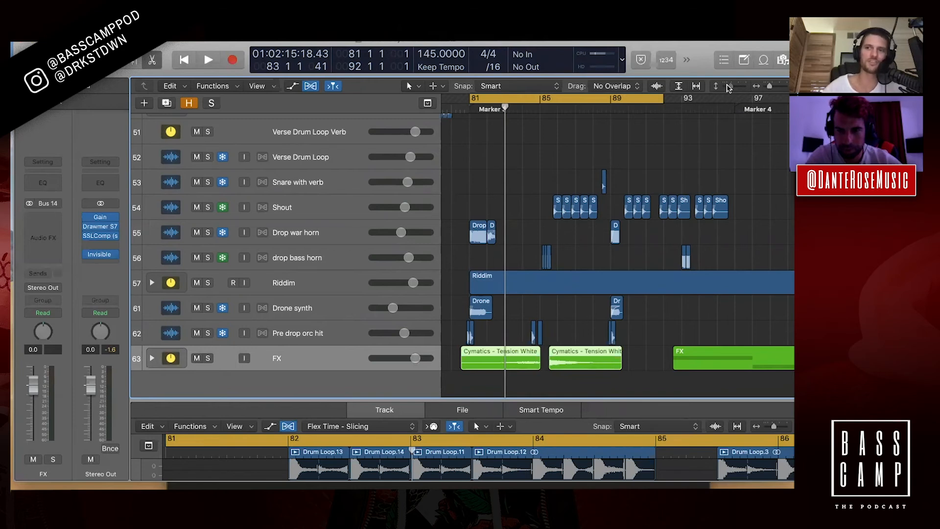
left_click_drag(729, 87, 725, 86)
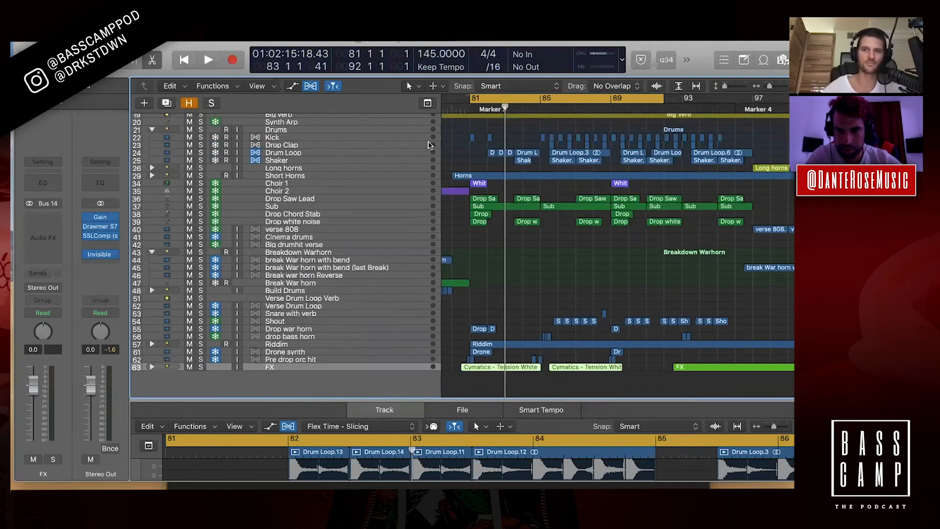
scroll(496, 169, "left", 1)
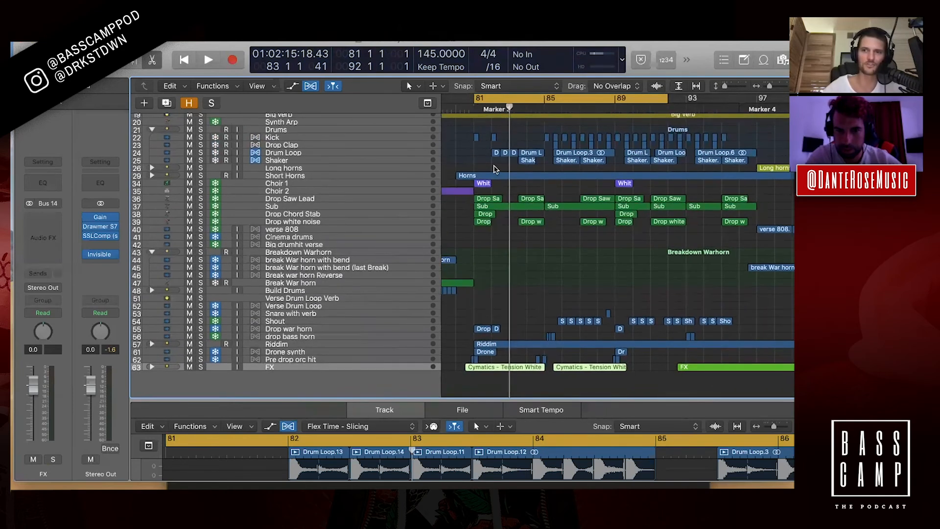
key("space")
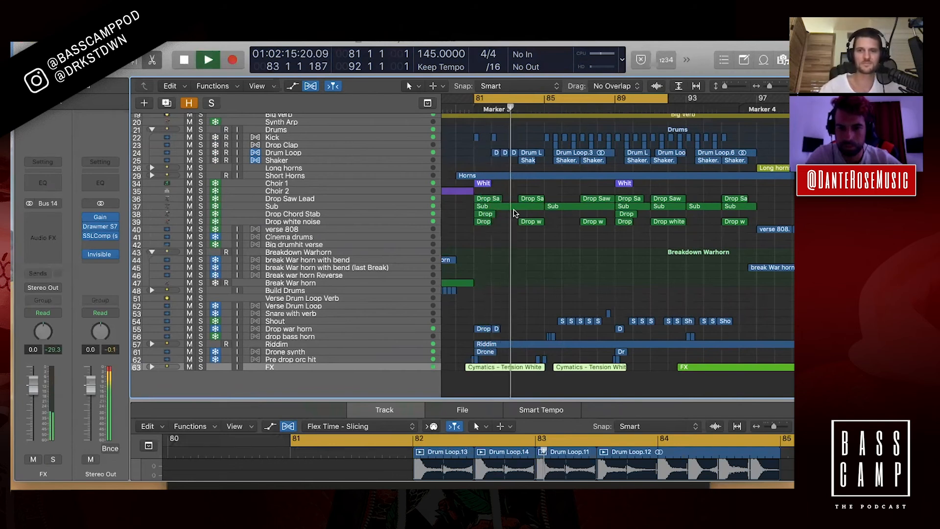
scroll(515, 212, "right", 3)
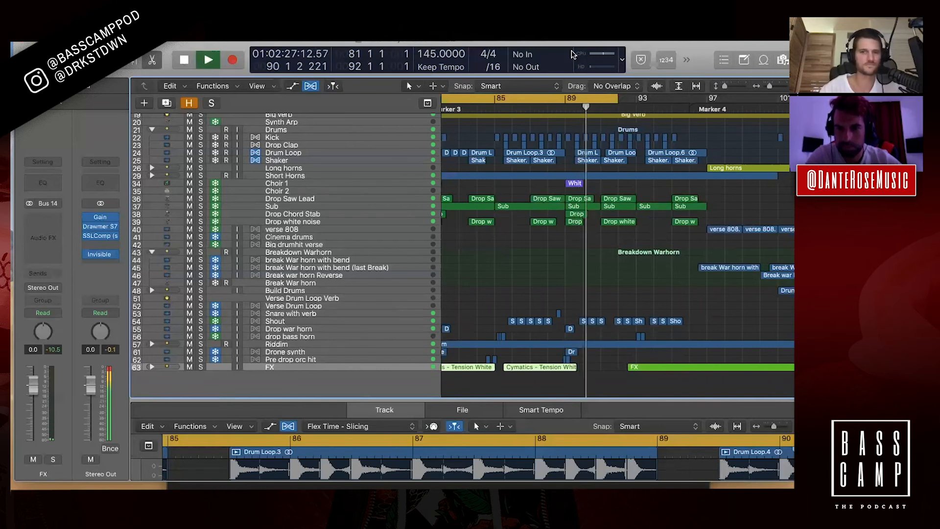
left_click(573, 98)
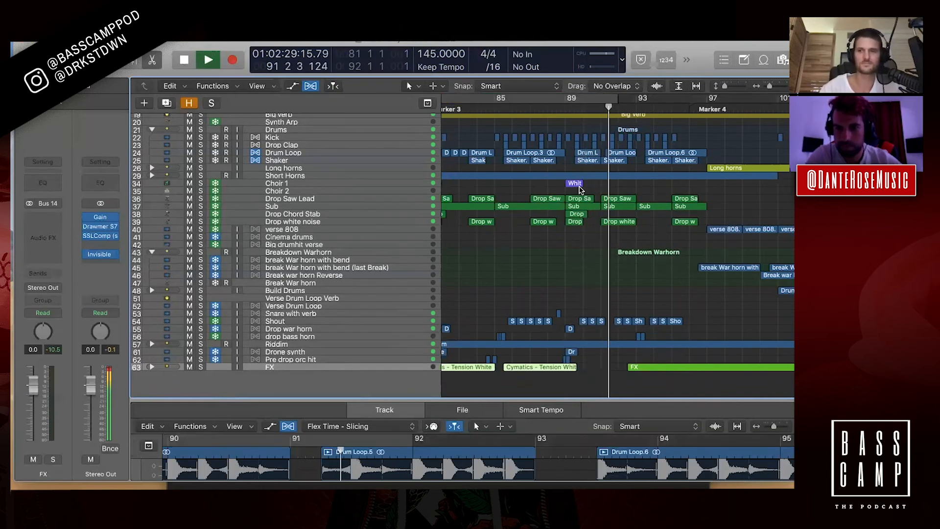
scroll(580, 190, "right", 2)
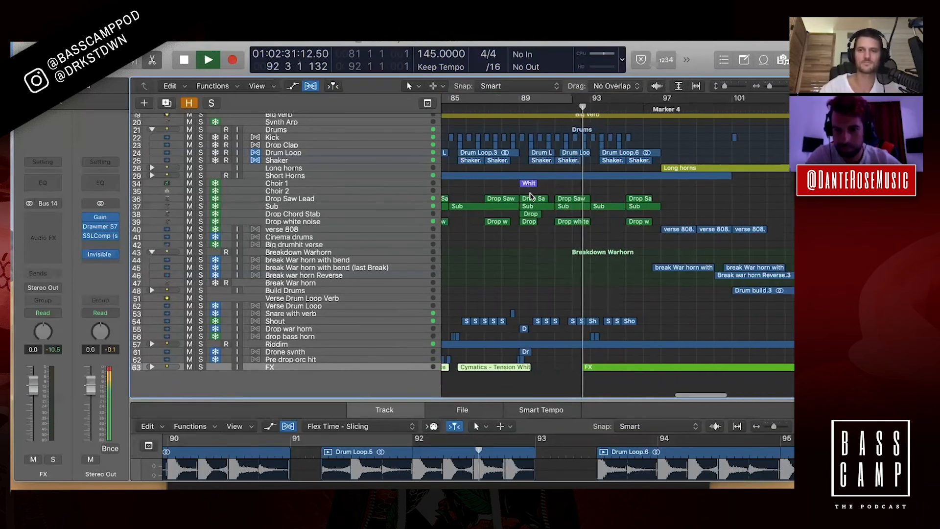
scroll(539, 171, "right", 1)
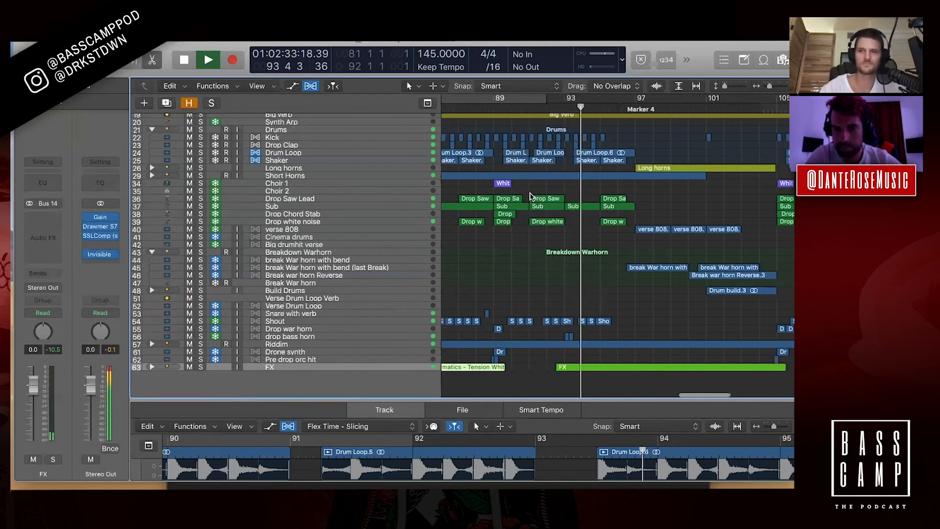
Stop playback, set the cycle range to bars 92 to 95, and select the two drop bass horn regions at bar 93
left_click_drag(549, 98, 600, 98)
key("super+Right")
key("super+Right")
key("super+Right")
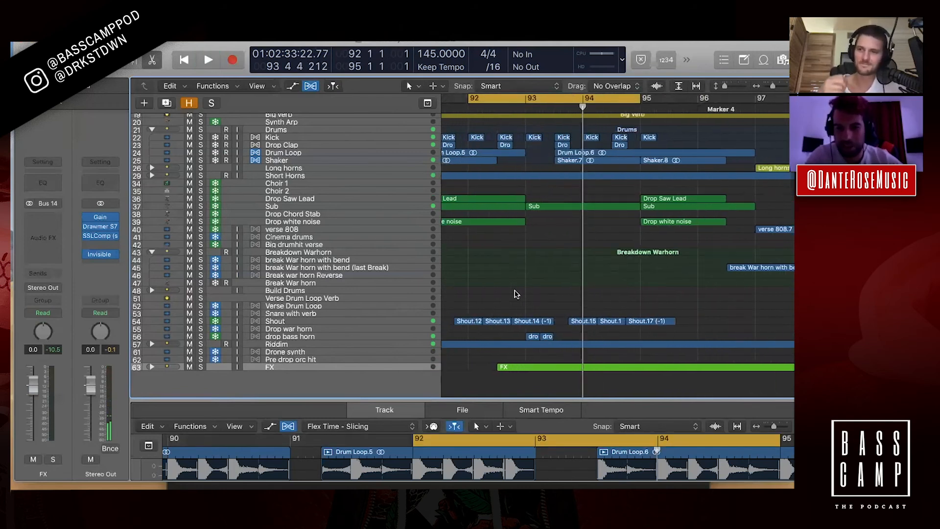
scroll(515, 294, "up", 1)
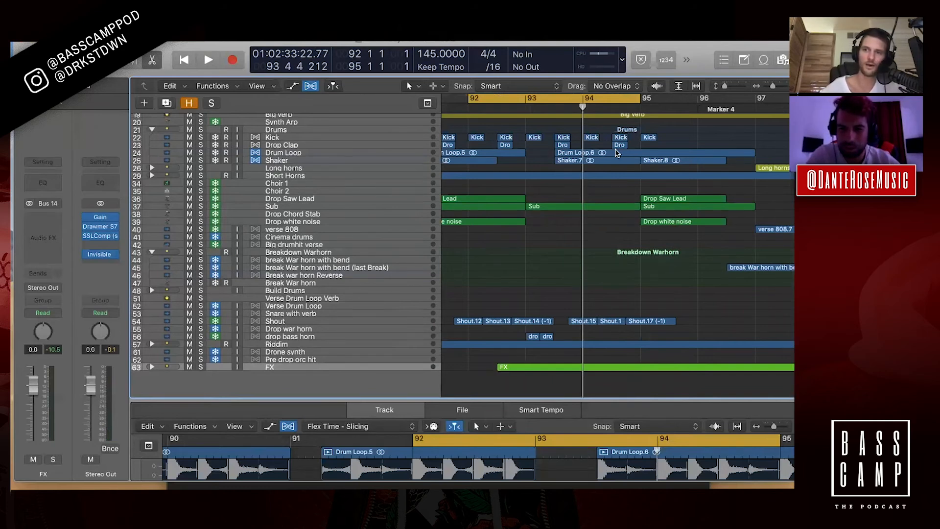
left_click(730, 85)
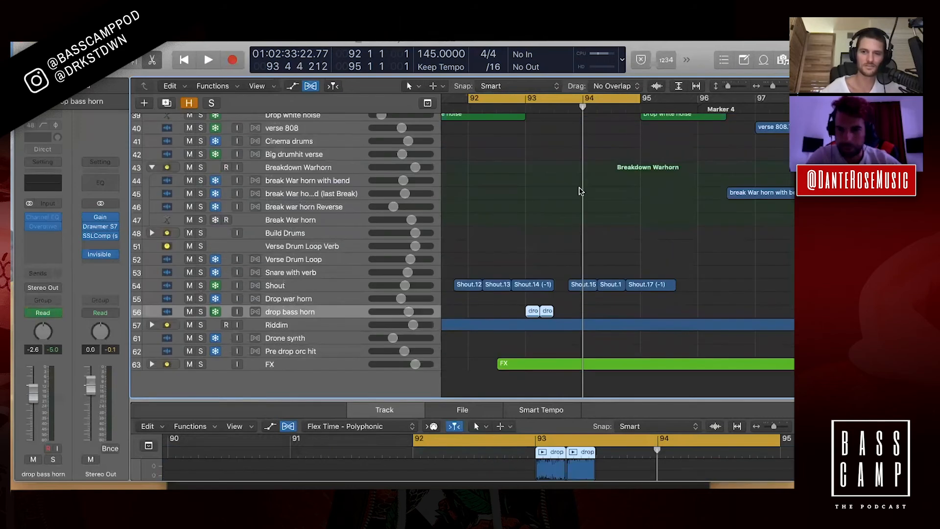
left_click(730, 87)
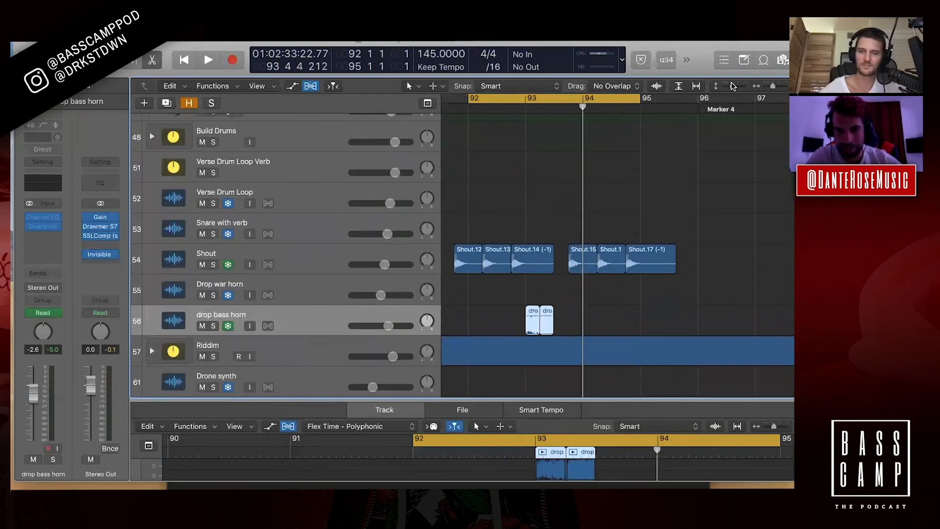
Solo the drop bass horn and audition its two regions, with the cycle range set to bars 93 to 95
left_click(213, 326)
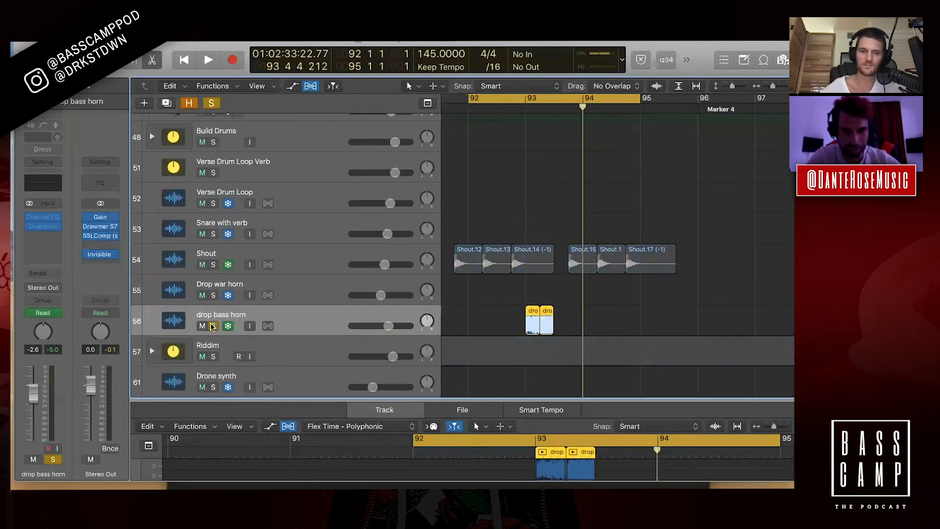
key("space")
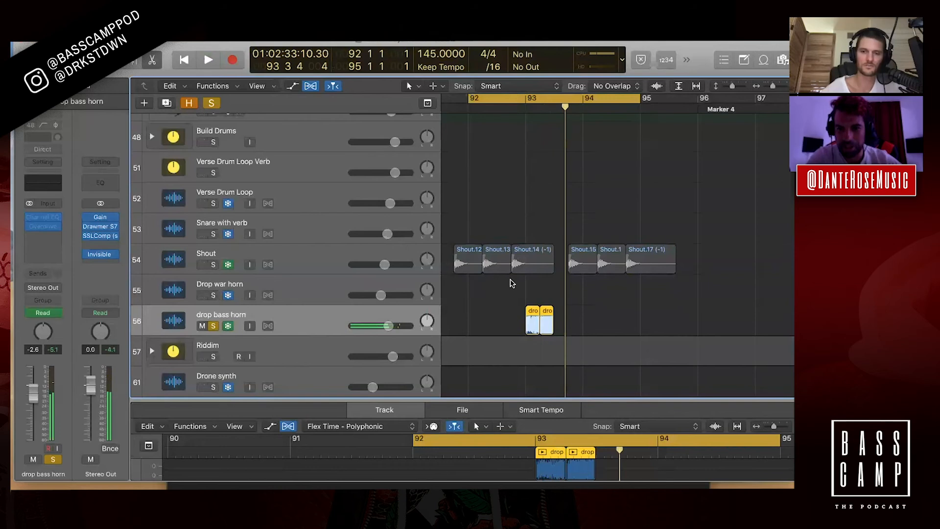
left_click_drag(528, 98, 641, 123)
key("super+Right")
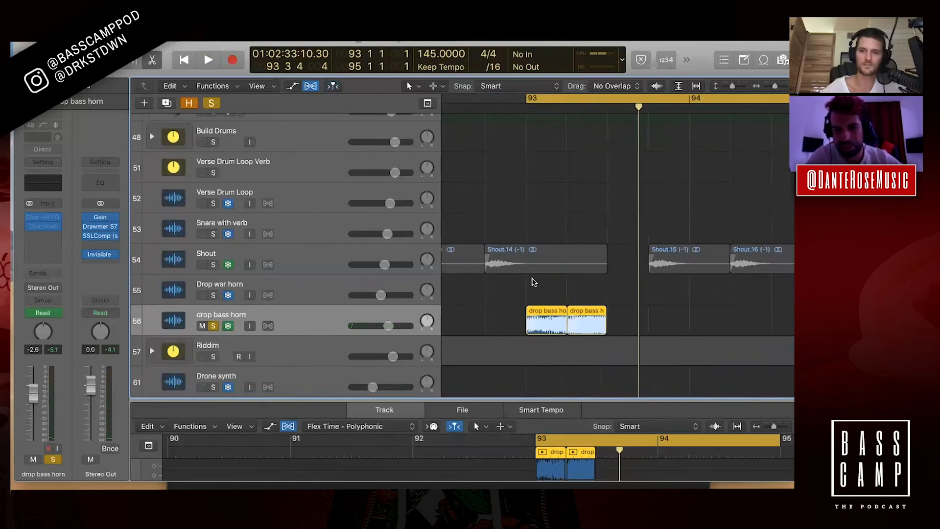
scroll(534, 282, "right", 2)
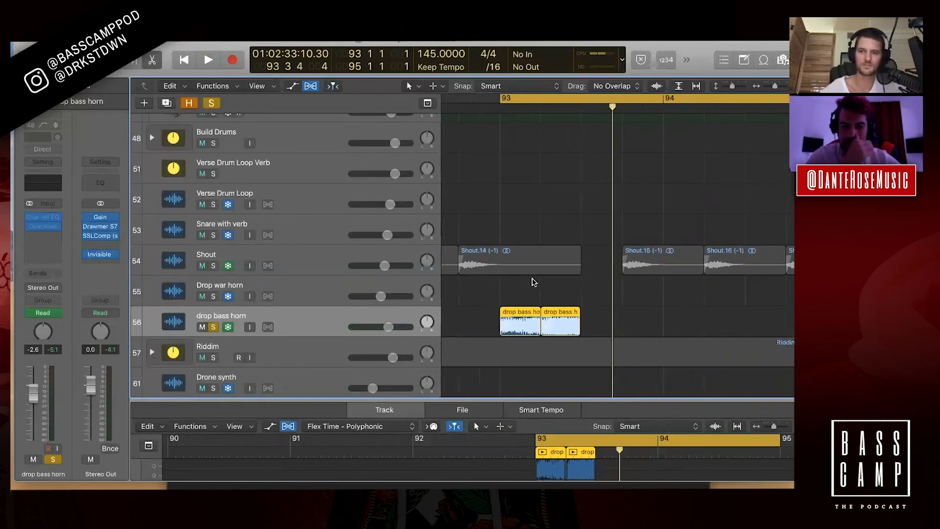
key("space")
key("space")
key("super+Left")
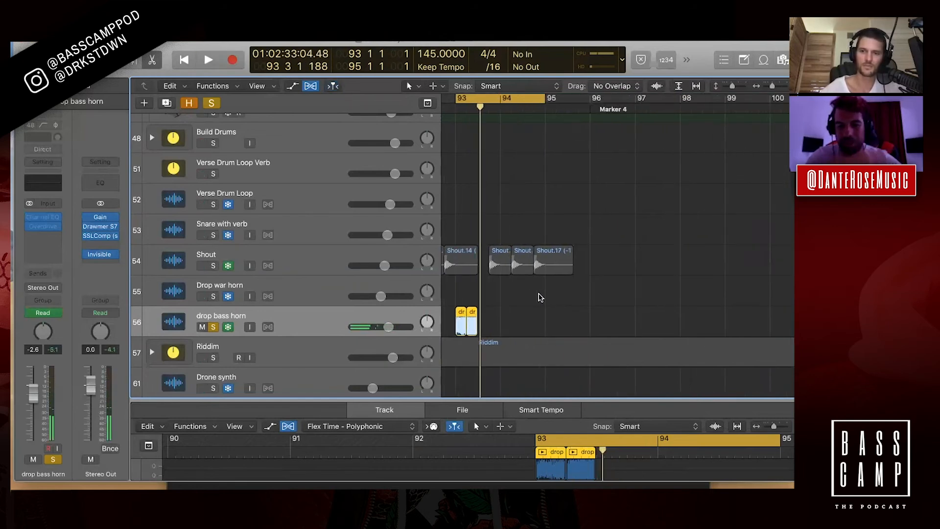
Unfreeze the drop bass horn track and open its second region, drop bass horn.9, in an enlarged audio File editor
scroll(546, 302, "left", 4)
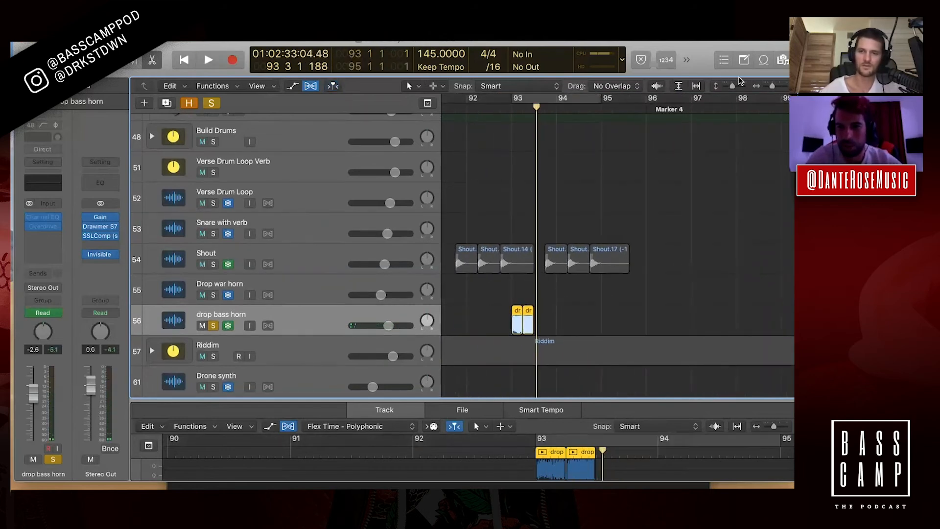
left_click_drag(734, 87, 728, 87)
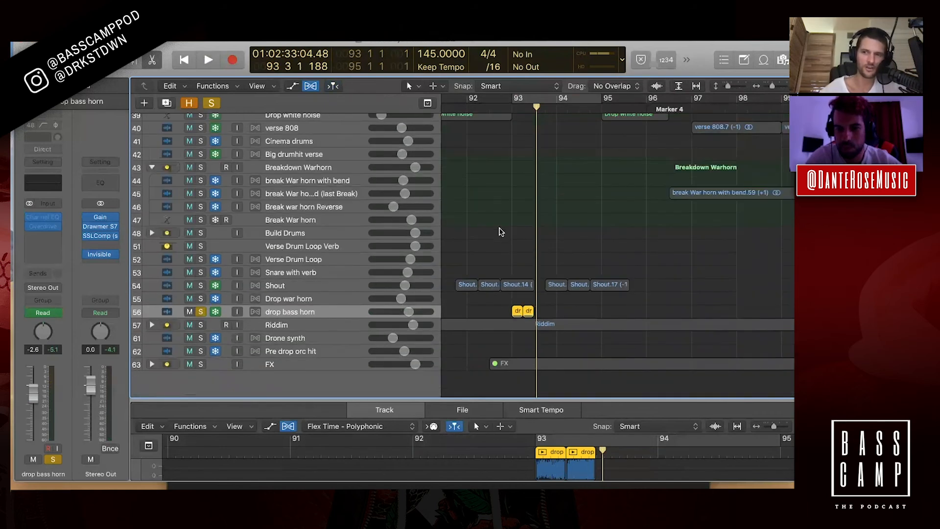
left_click(525, 98)
key("super+Right")
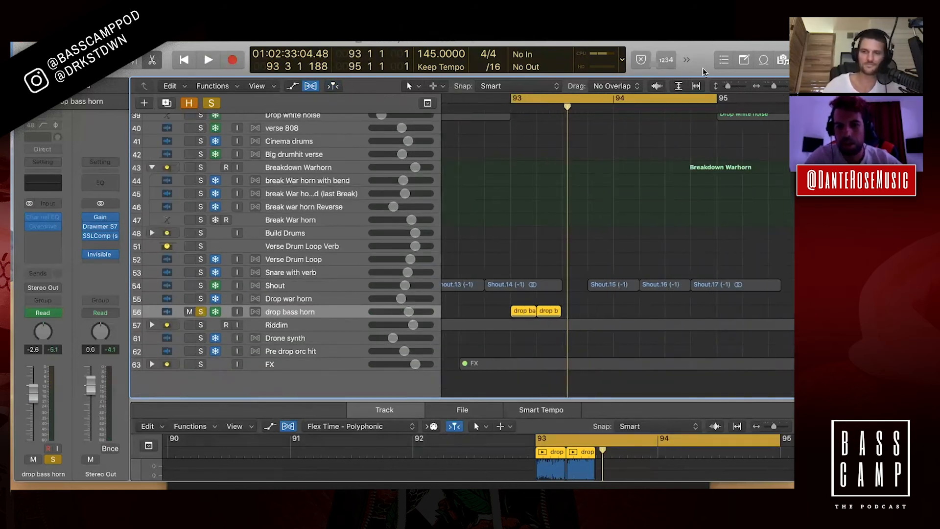
left_click_drag(730, 87, 734, 86)
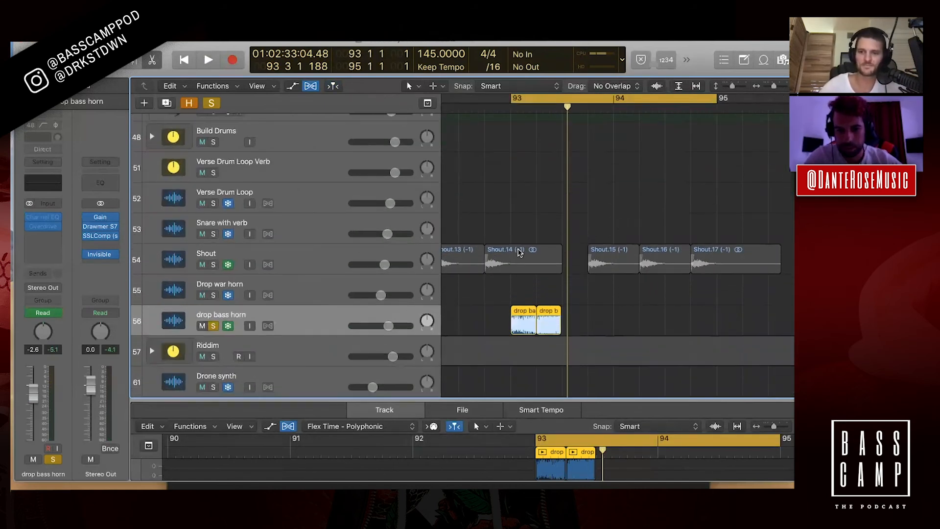
left_click(524, 254)
left_click(542, 252)
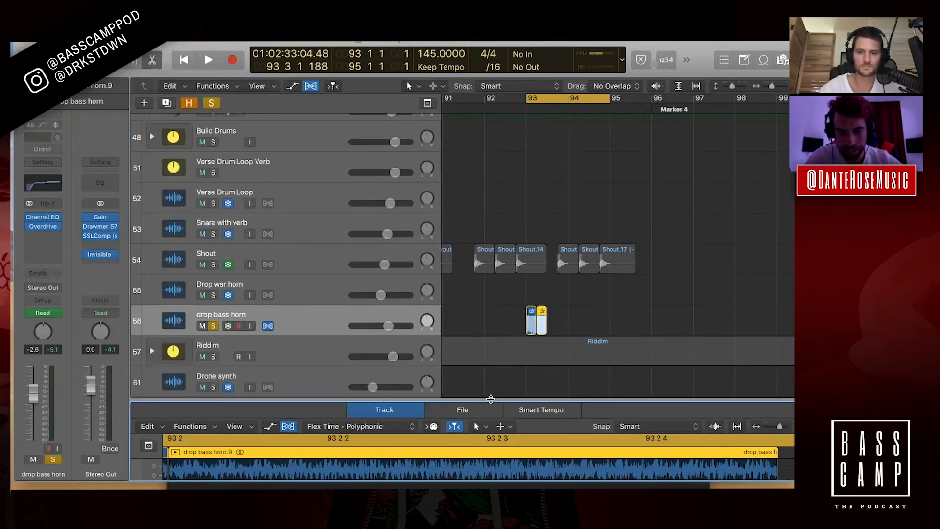
left_click_drag(491, 398, 466, 220)
left_click(461, 229)
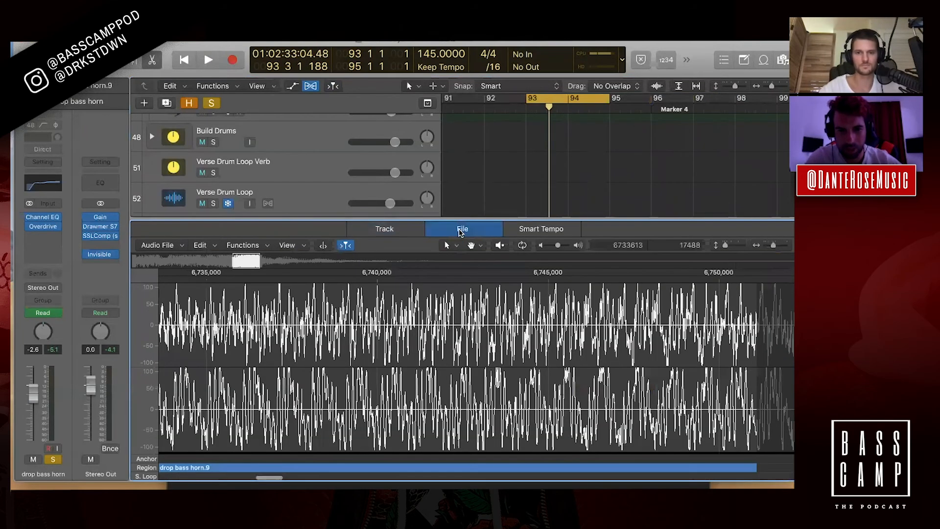
Show where the Reverse function for the drop bass horn audio is found without applying it, and close the editor
left_click(244, 246)
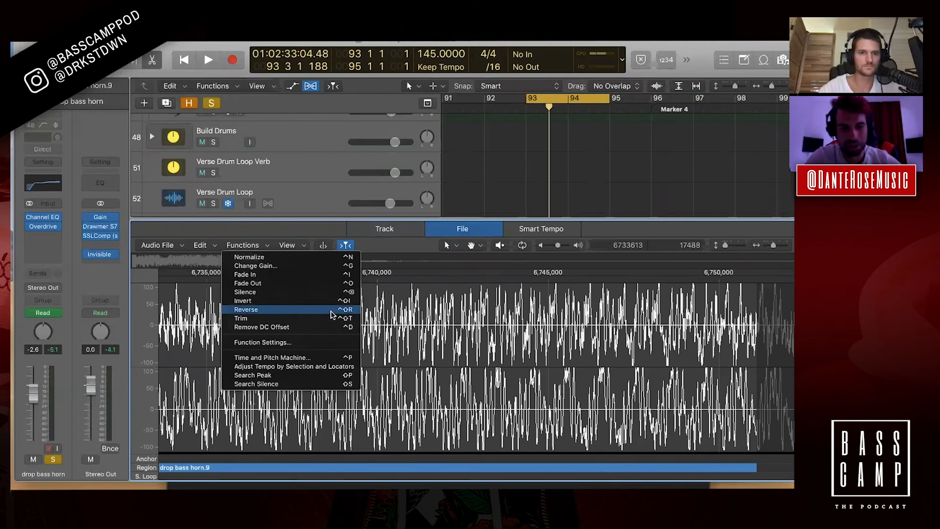
left_click(509, 185)
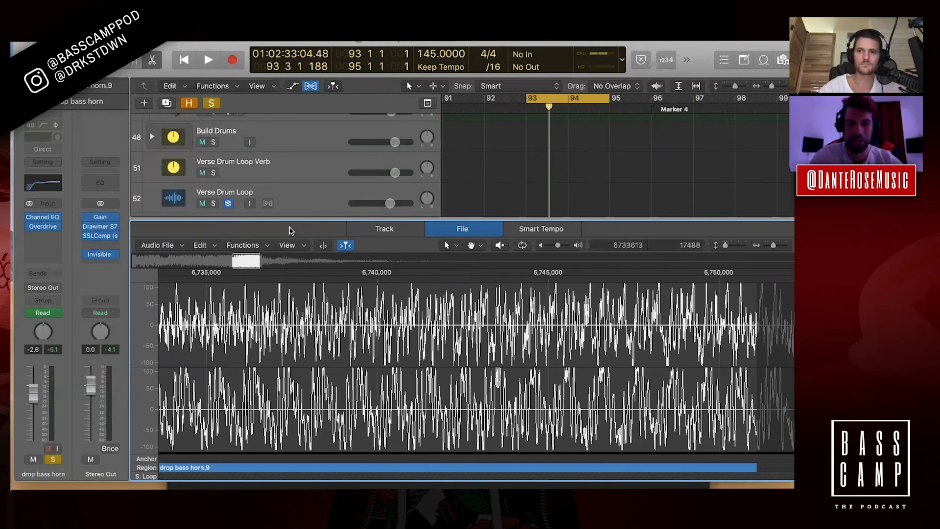
key("e")
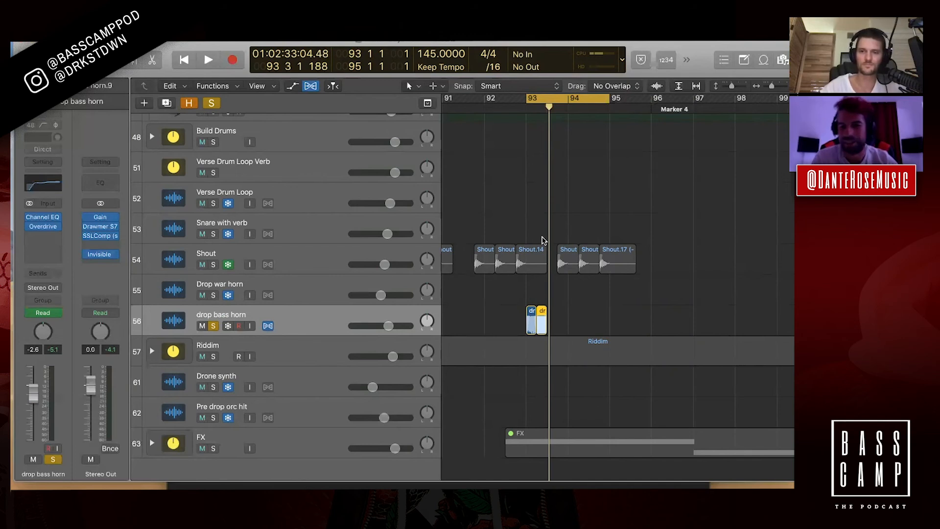
Unsolo the drop bass horn, turn the cycle off and look over the arrangement of layers from Marker 4 onward
key("s")
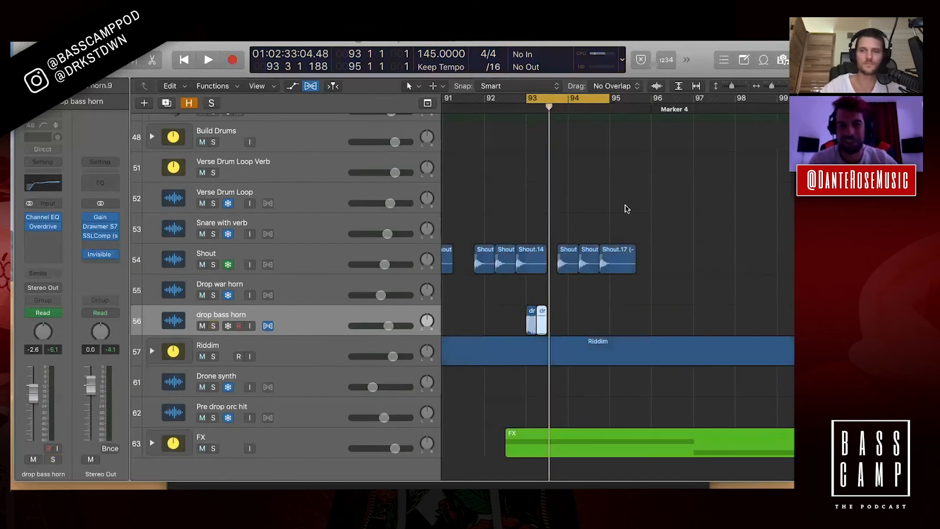
key("super+Left")
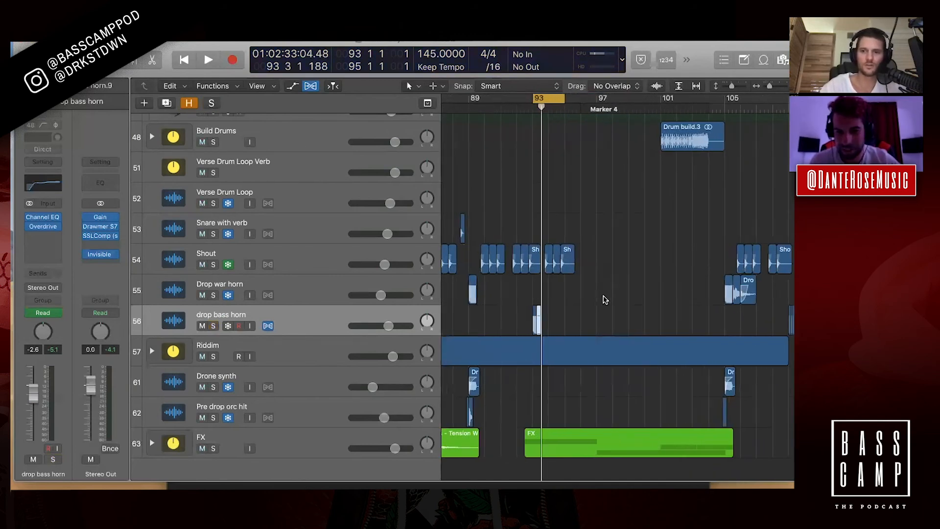
scroll(476, 230, "down", 1)
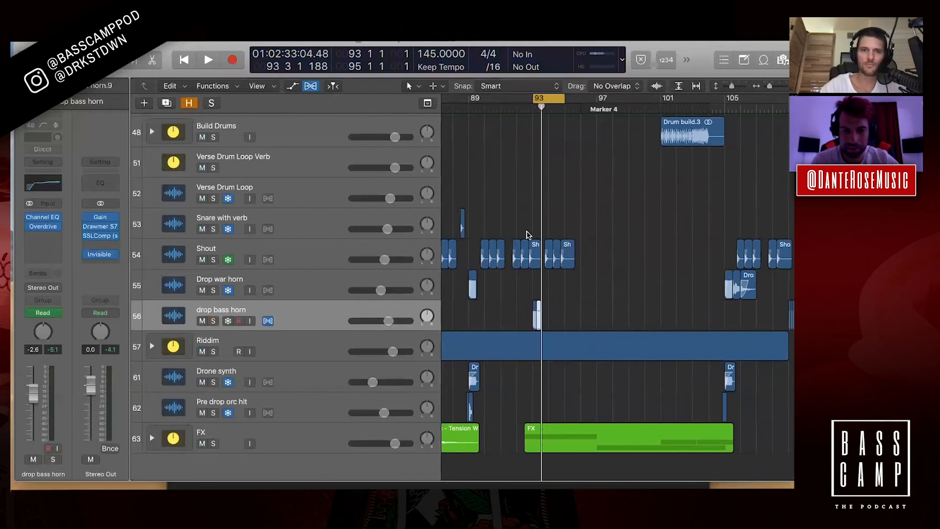
key("super+Up")
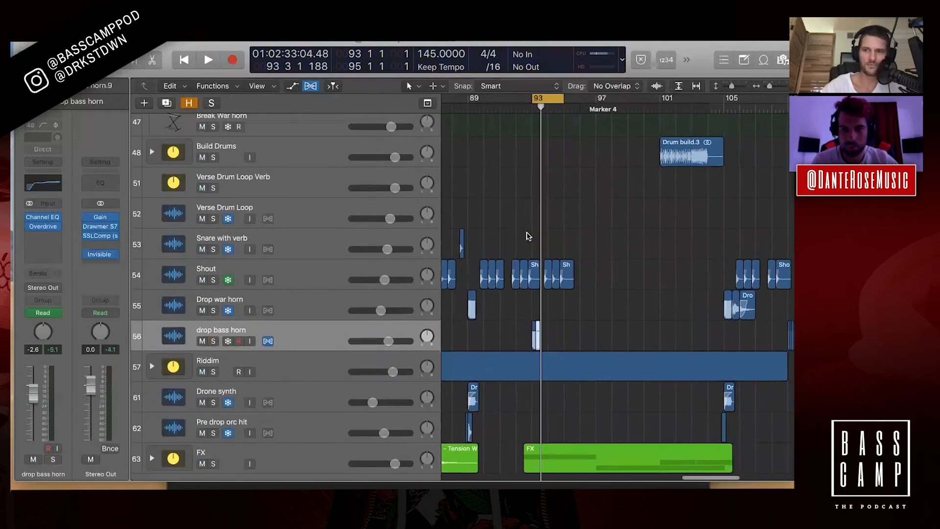
left_click(727, 87)
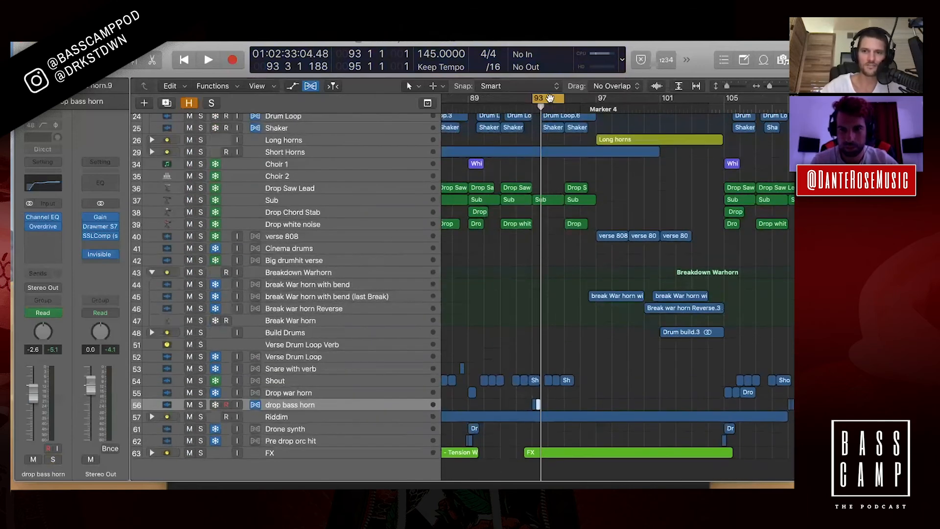
scroll(552, 196, "up", 4)
scroll(552, 196, "right", 4)
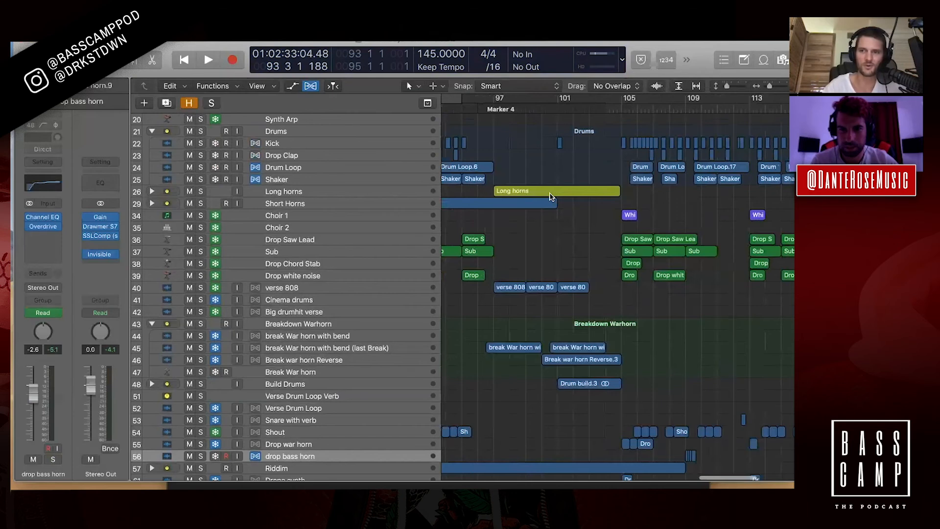
scroll(552, 196, "down", 2)
scroll(552, 197, "right", 3)
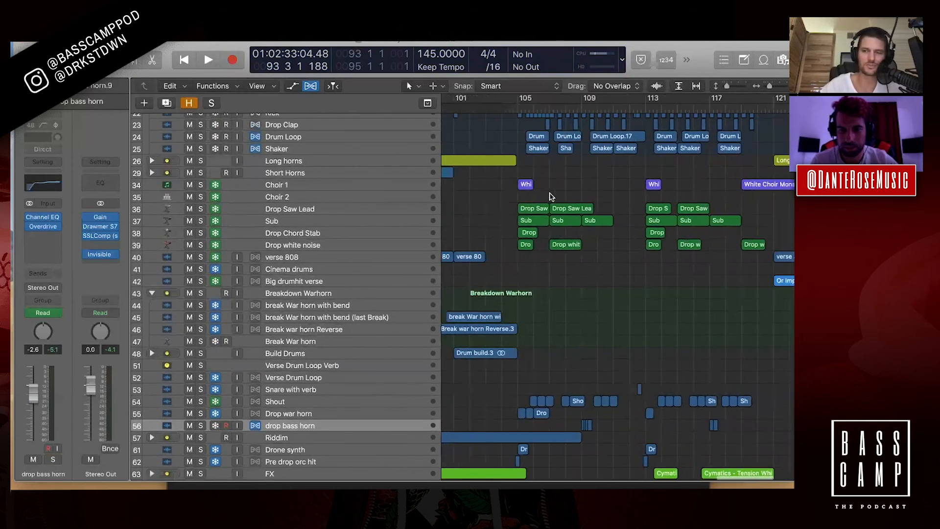
scroll(552, 196, "up", 3)
scroll(568, 205, "down", 3)
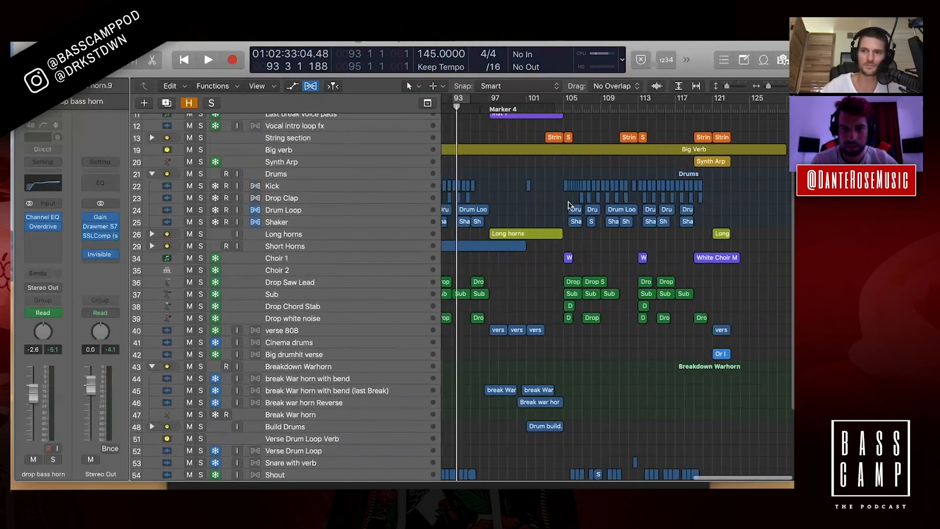
Audition the break section after Marker 4 with the cycle range set to bars 96 to 107, and turn the cycle off
scroll(568, 205, "down", 3)
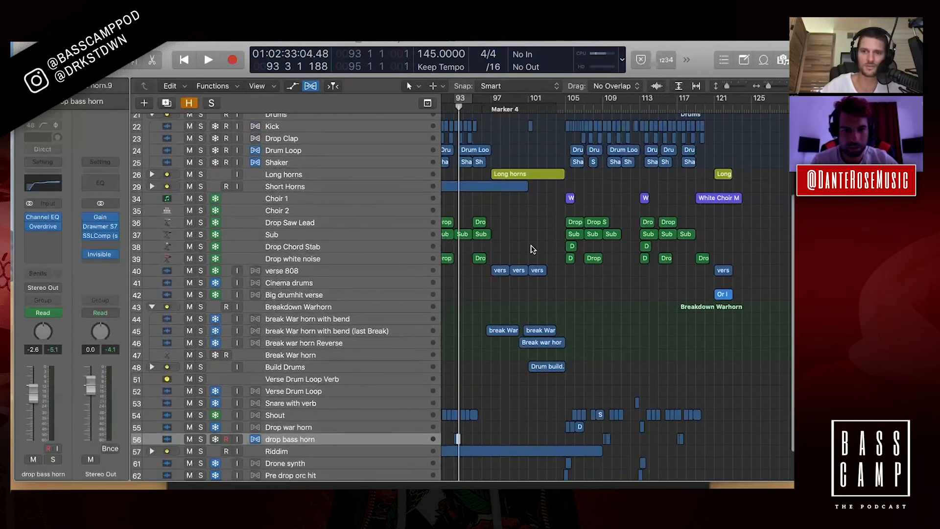
scroll(533, 249, "up", 5)
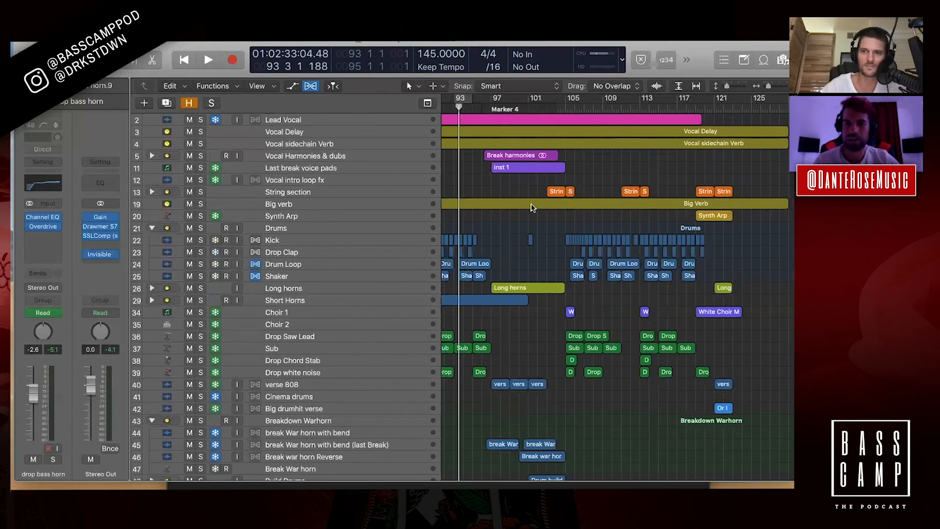
left_click(482, 104)
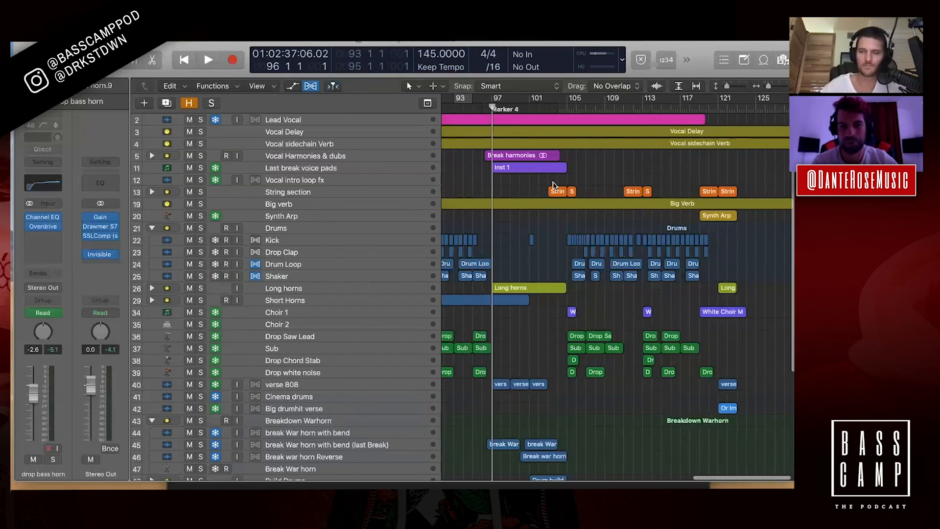
scroll(553, 186, "up", 5)
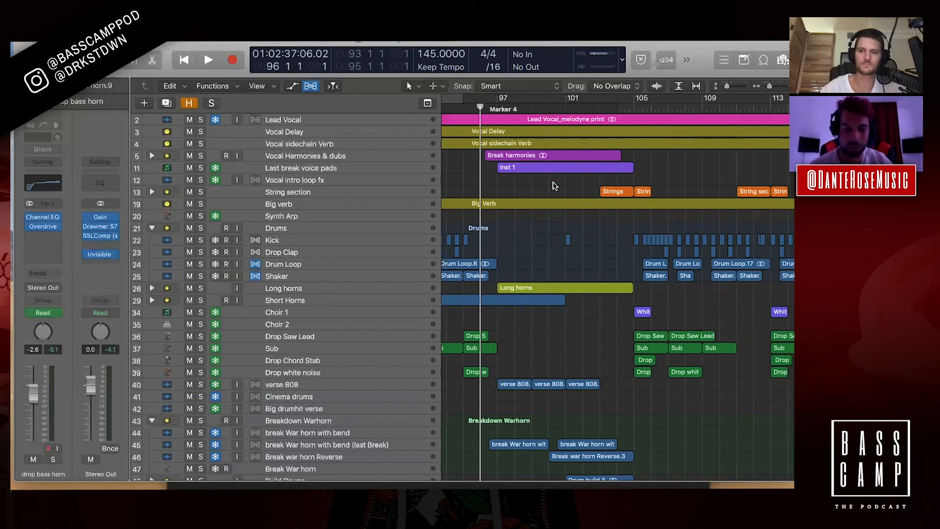
left_click_drag(485, 100, 668, 99)
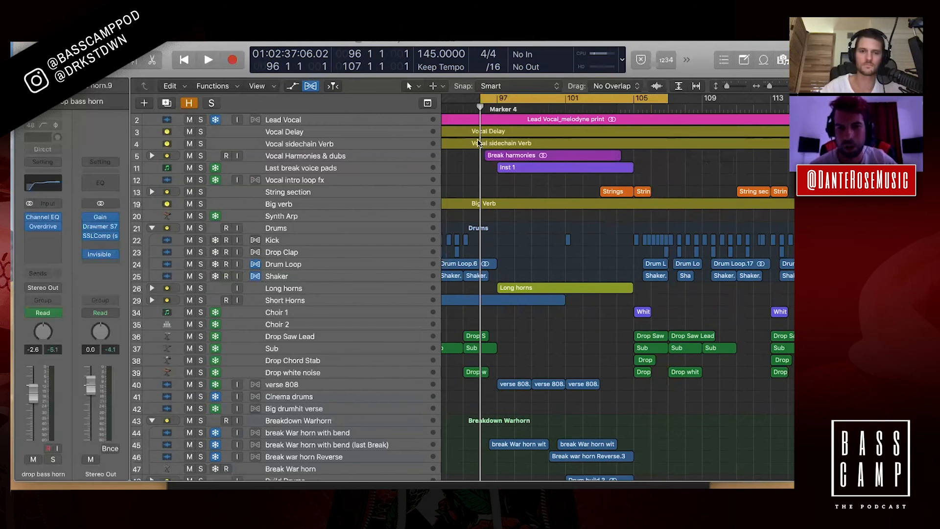
key("space")
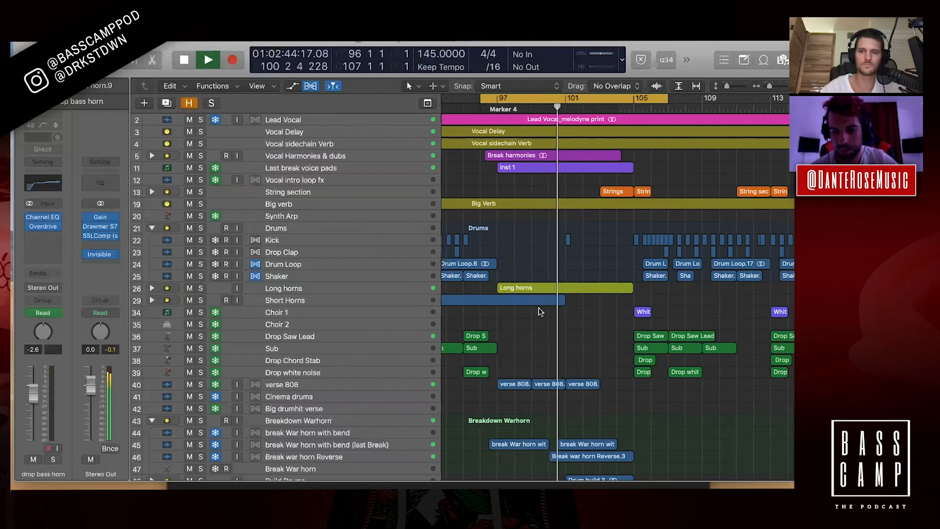
scroll(540, 312, "down", 1)
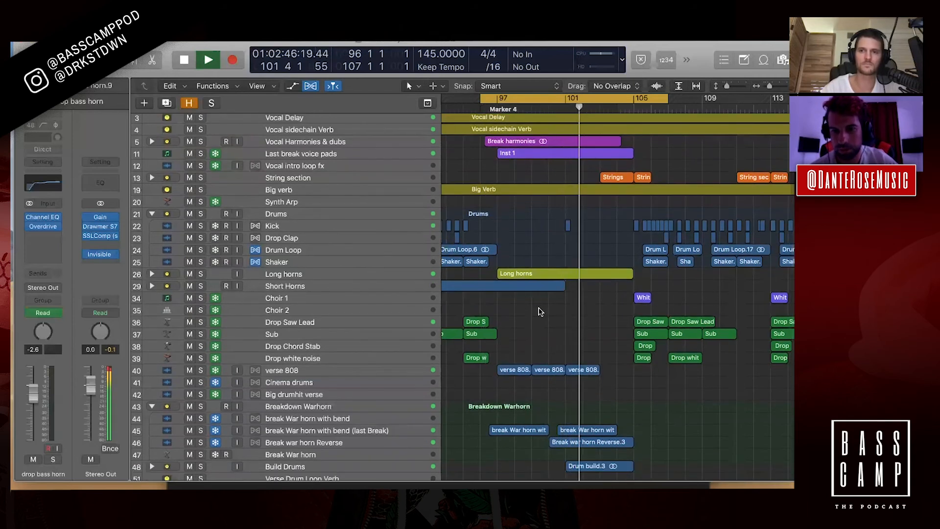
scroll(539, 282, "right", 3)
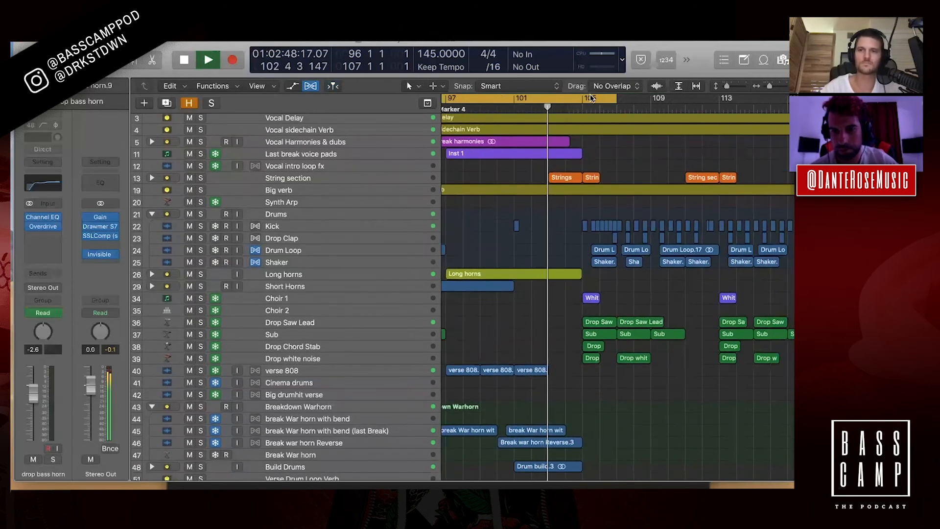
left_click(589, 97)
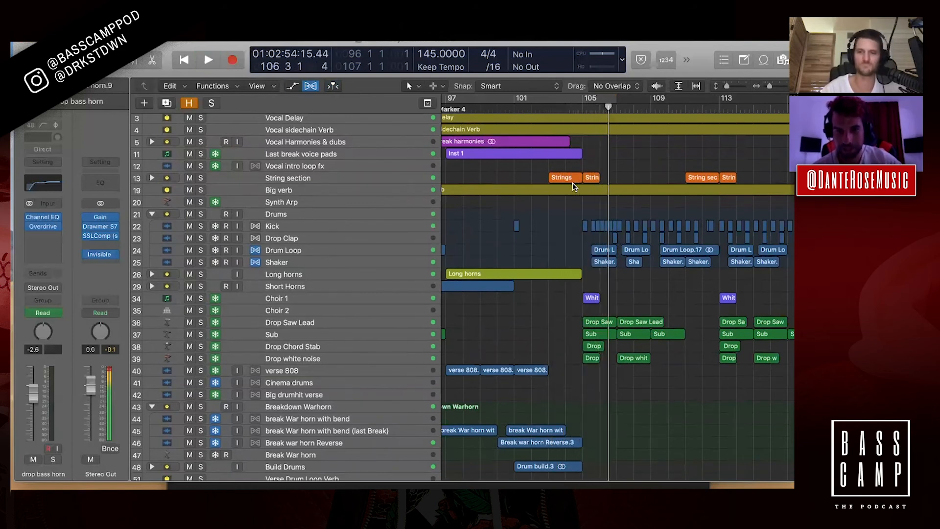
Return the playhead to bar 96, select the Break harmonies region and increase the track height to show the waveforms
scroll(574, 186, "left", 5)
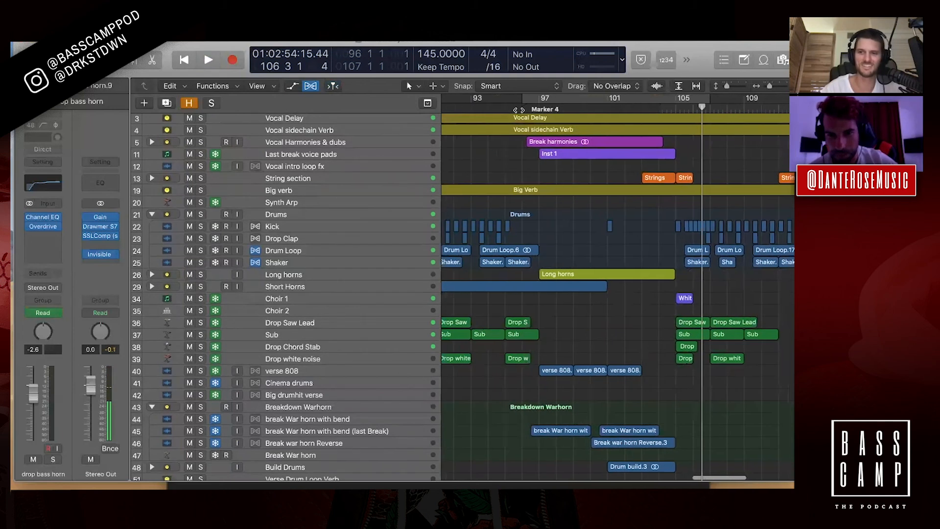
left_click(520, 109)
left_click(520, 142)
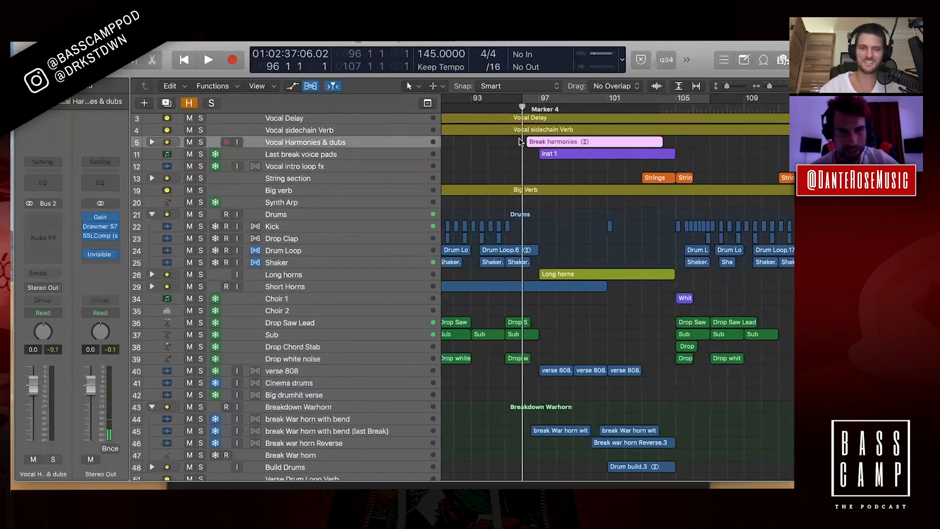
left_click(731, 87)
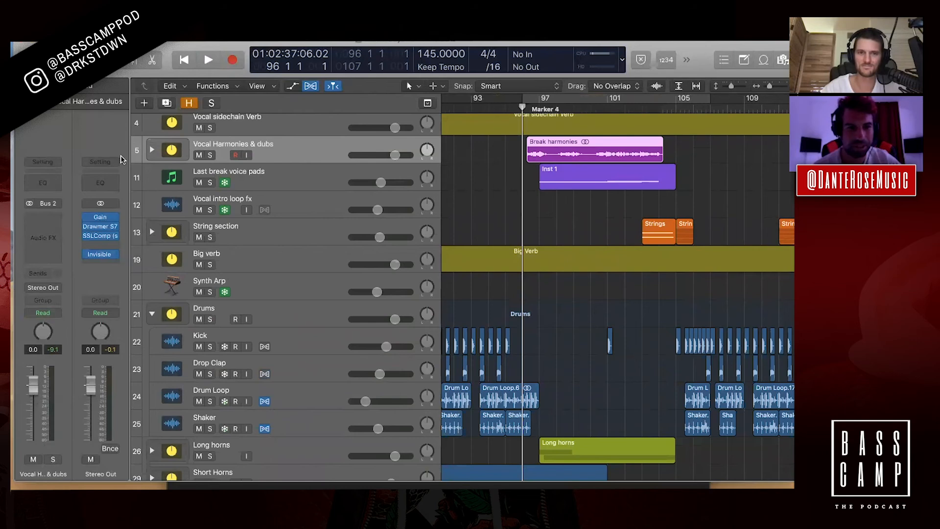
Solo the Vocal Harmonies & dubs stack and audition its break harmonies from bar 96
left_click(153, 150)
left_click(155, 151)
left_click(211, 156)
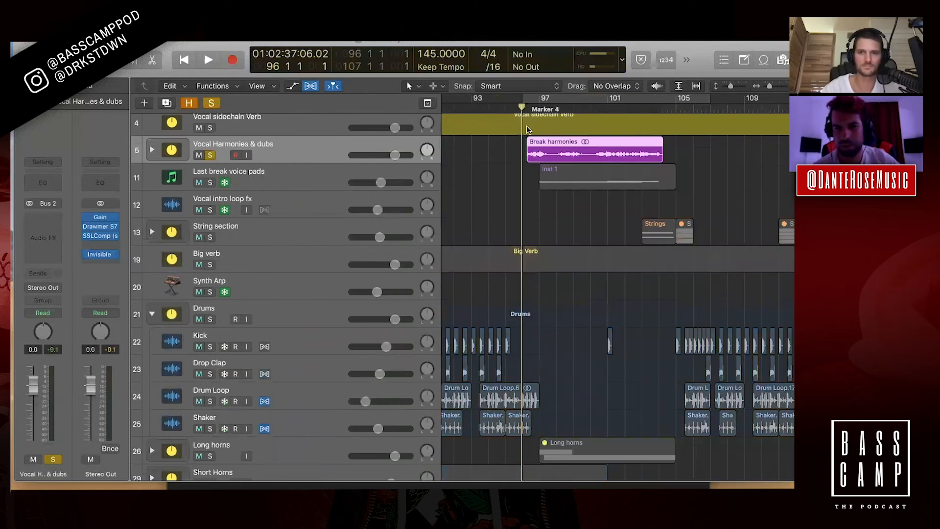
key("space")
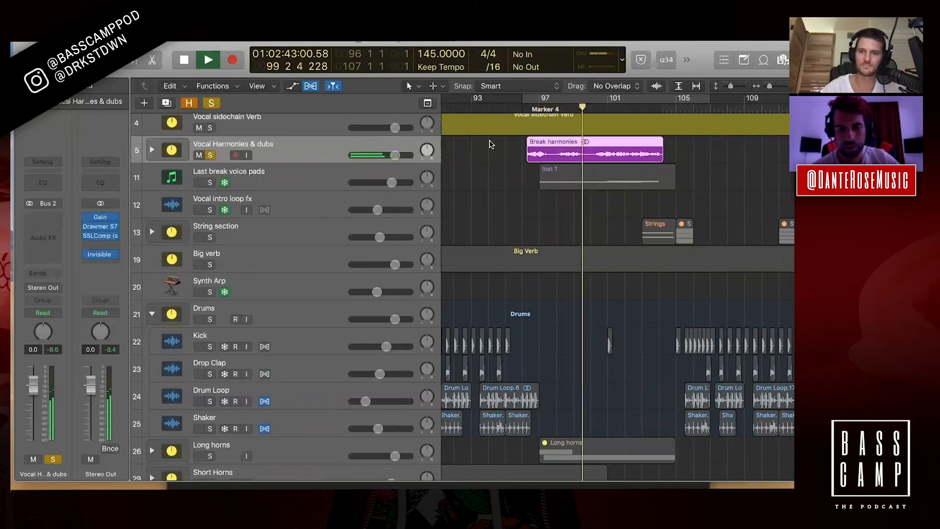
key("space")
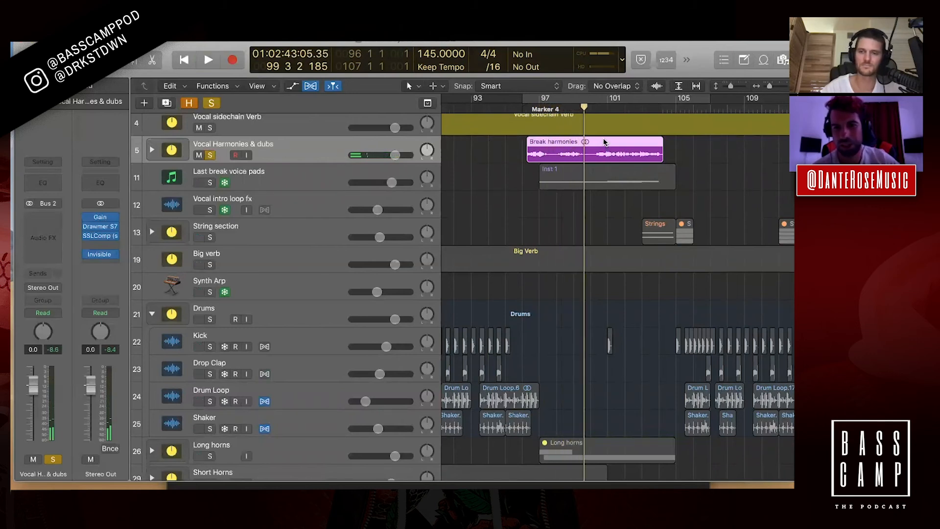
Inspect the Break harmonies audio in the File and Track editors, peek inside its stack and shrink the editor pane
double_click(606, 147)
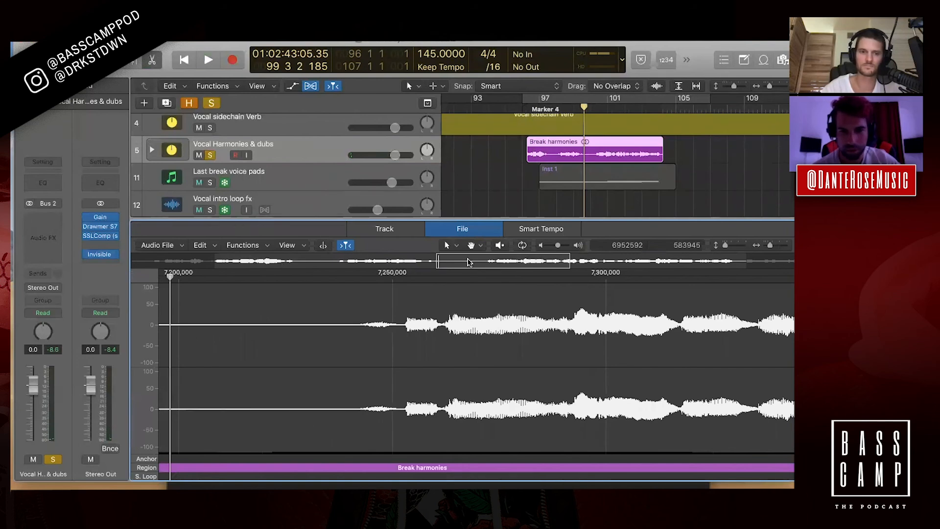
left_click(395, 228)
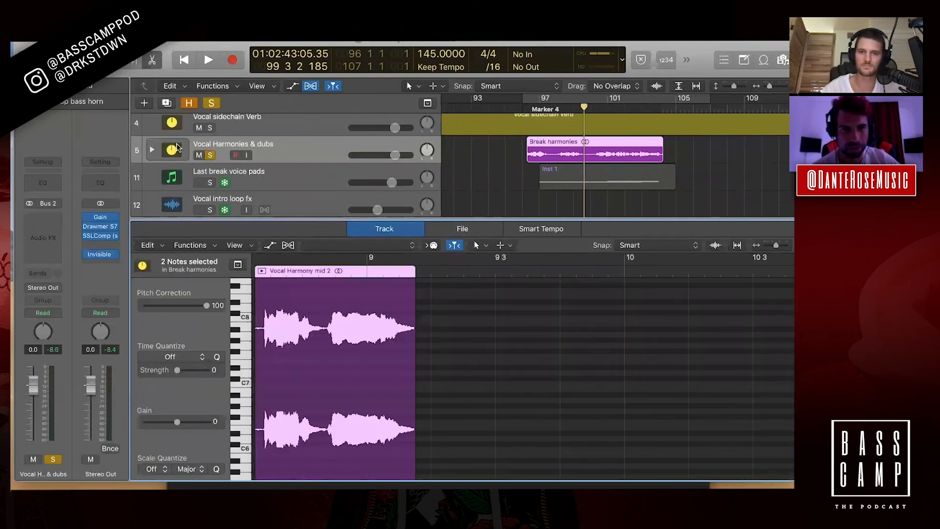
left_click(152, 152)
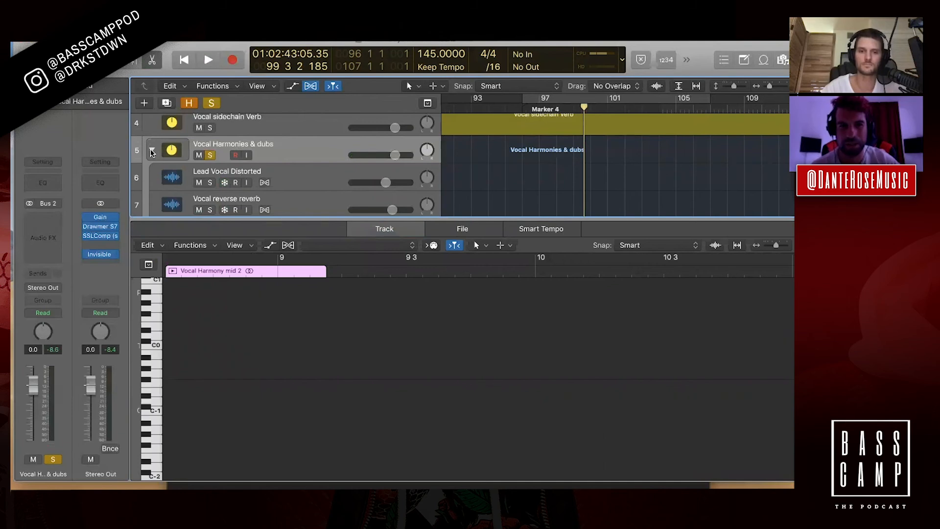
left_click(151, 151)
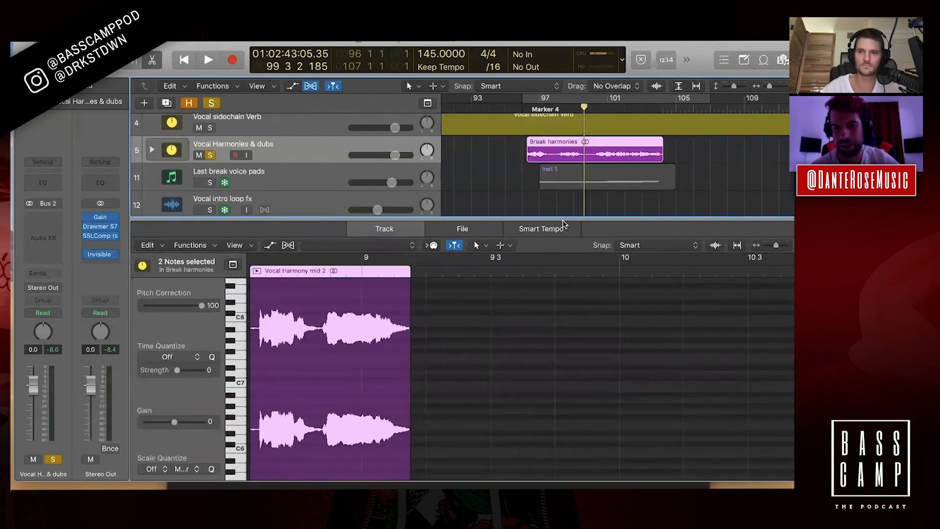
left_click_drag(566, 219, 567, 424)
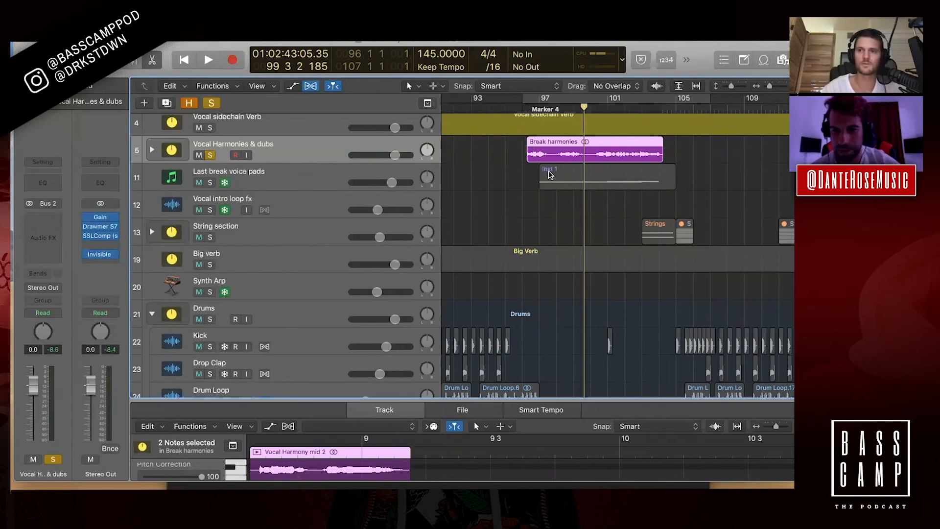
Return the playhead to bar 96, select the Last break voice pads track and unsolo Vocal Harmonies & dubs
left_click(525, 109)
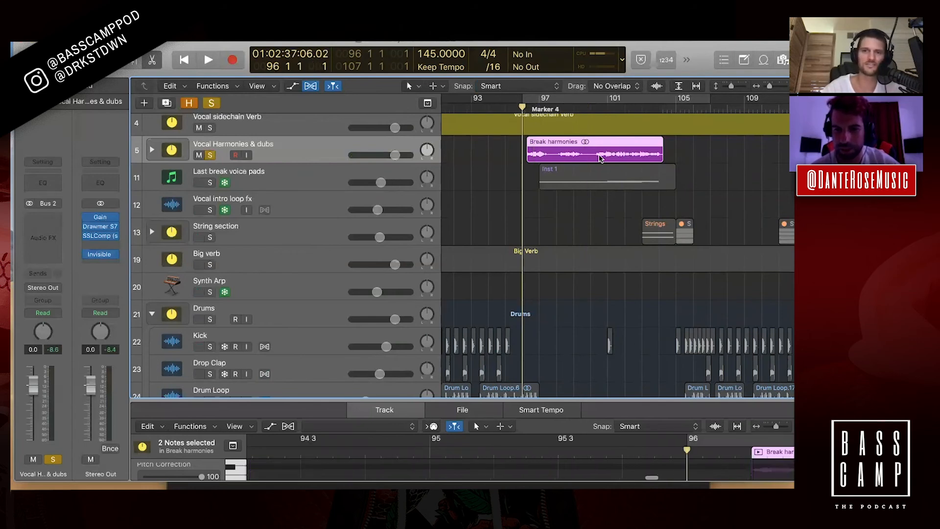
left_click(406, 177)
left_click(210, 156)
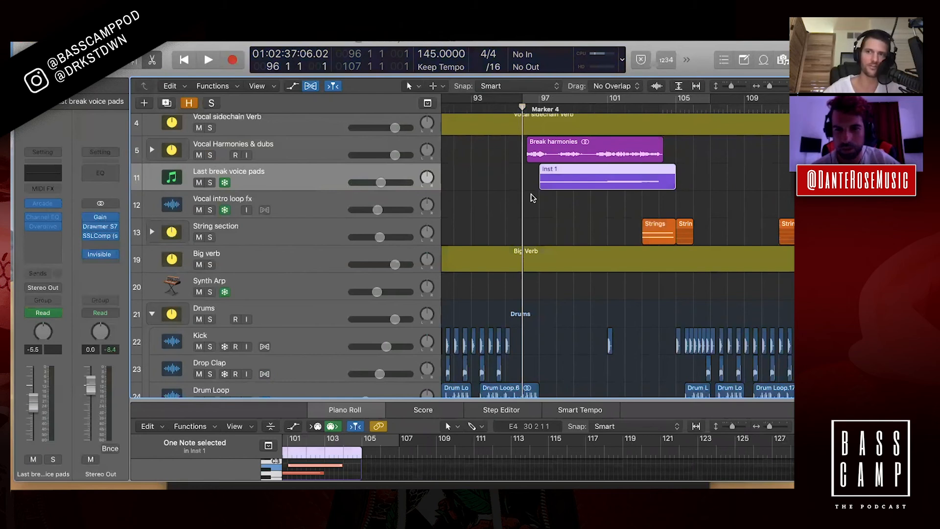
Dismiss the plug-in loading notice, then unfreeze and solo the Last break voice pads track
scroll(533, 197, "right", 2)
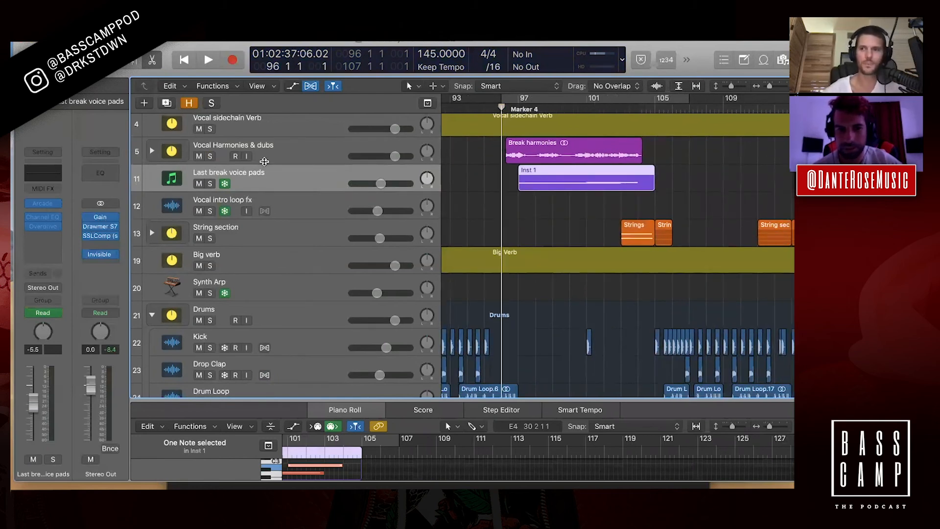
left_click(158, 178)
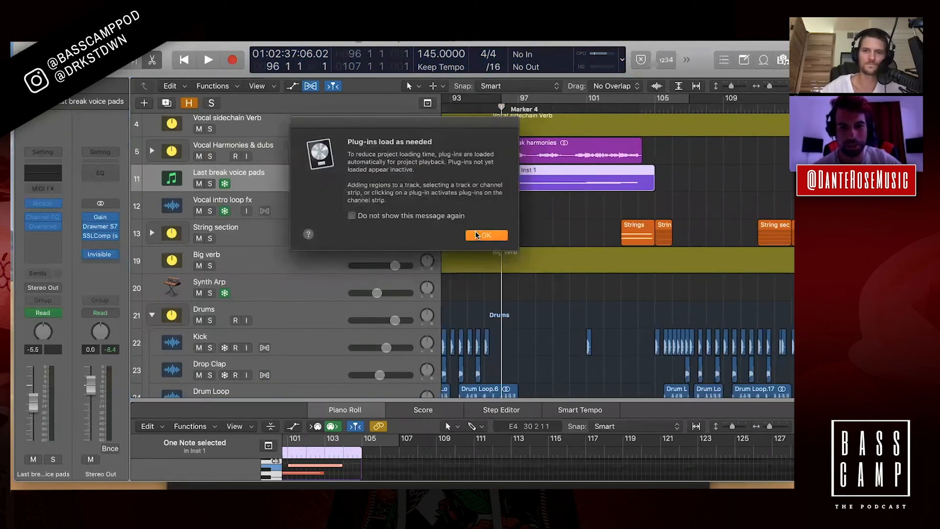
left_click(477, 235)
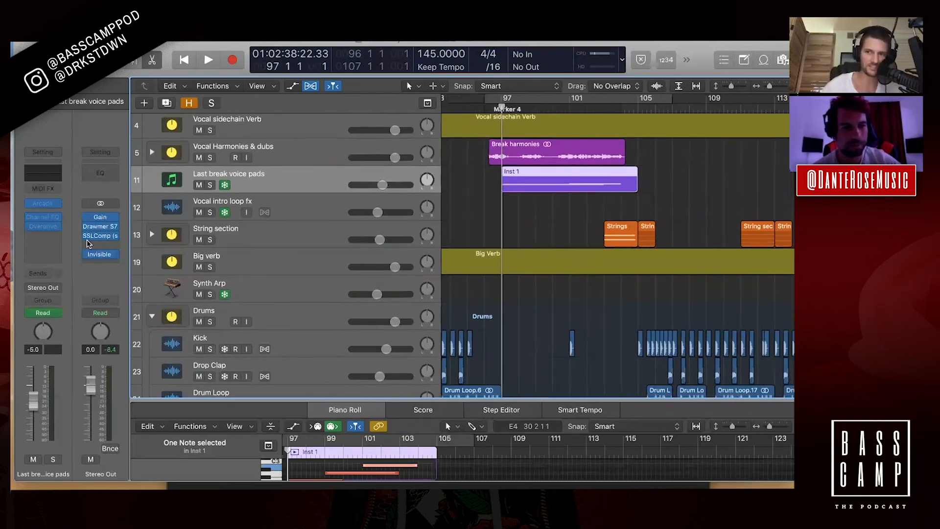
left_click(236, 185)
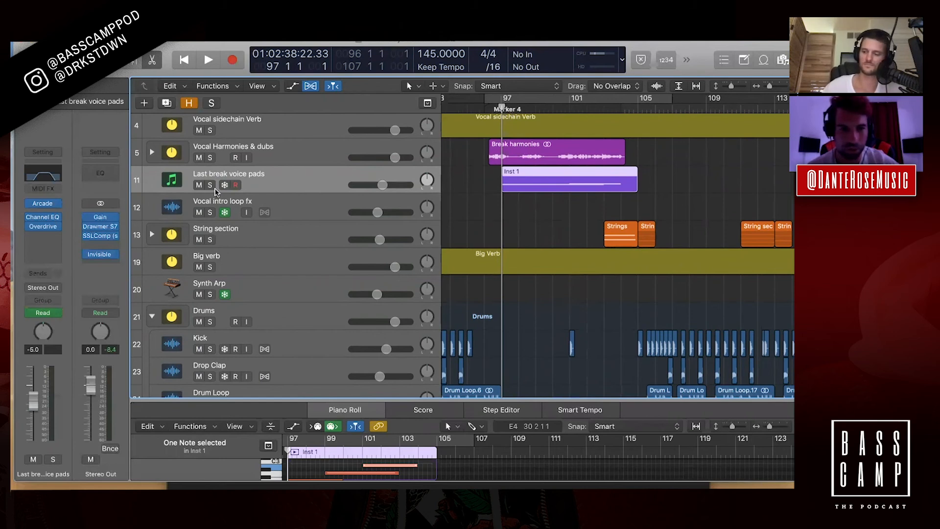
left_click(211, 185)
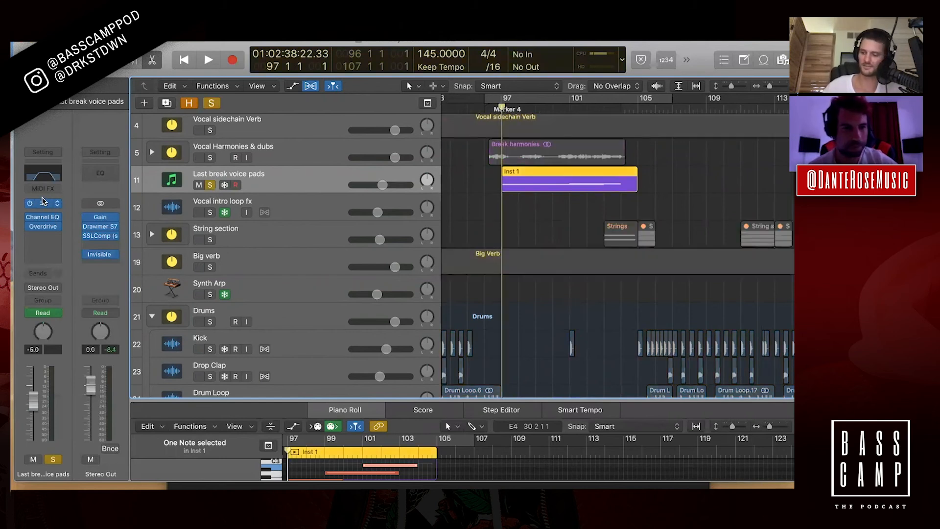
Open the voice pads' Arcade instrument to show its Distant Voices patch, and close the plug-in window
left_click(43, 202)
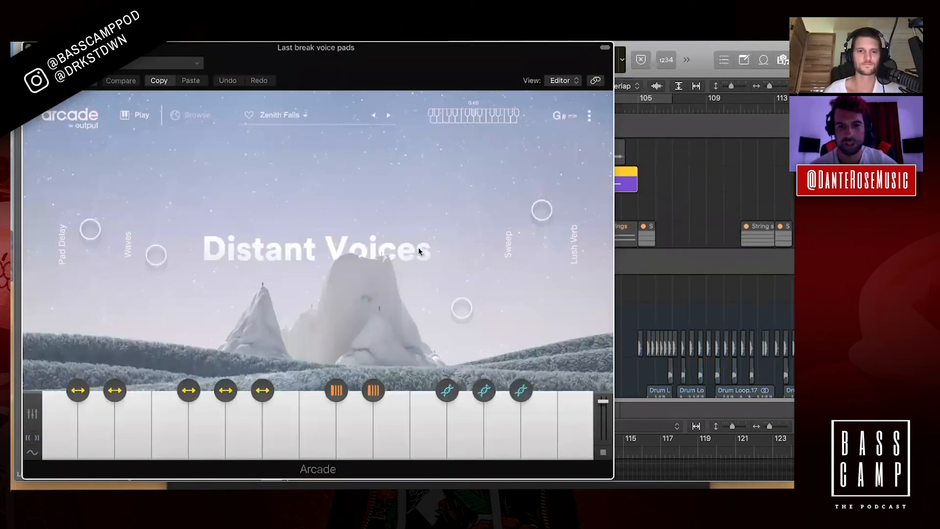
left_click(192, 117)
left_click(149, 117)
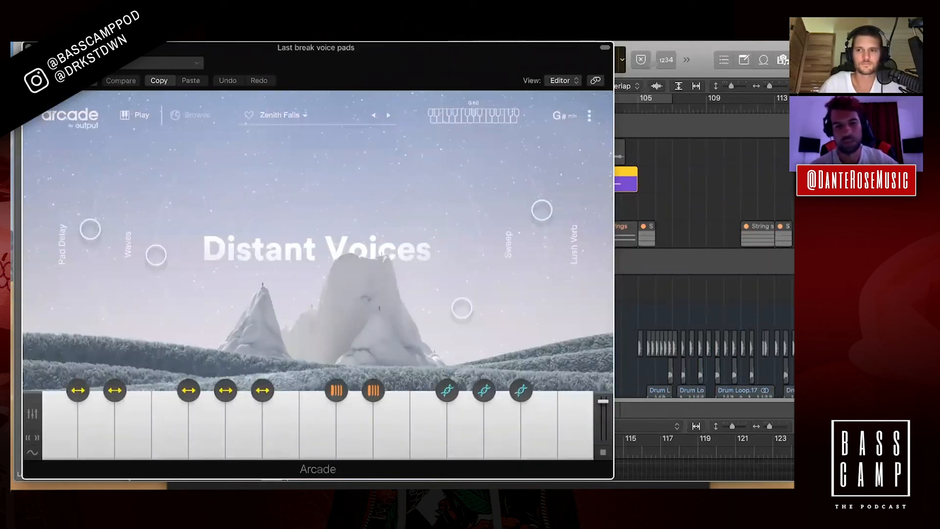
key("super+w")
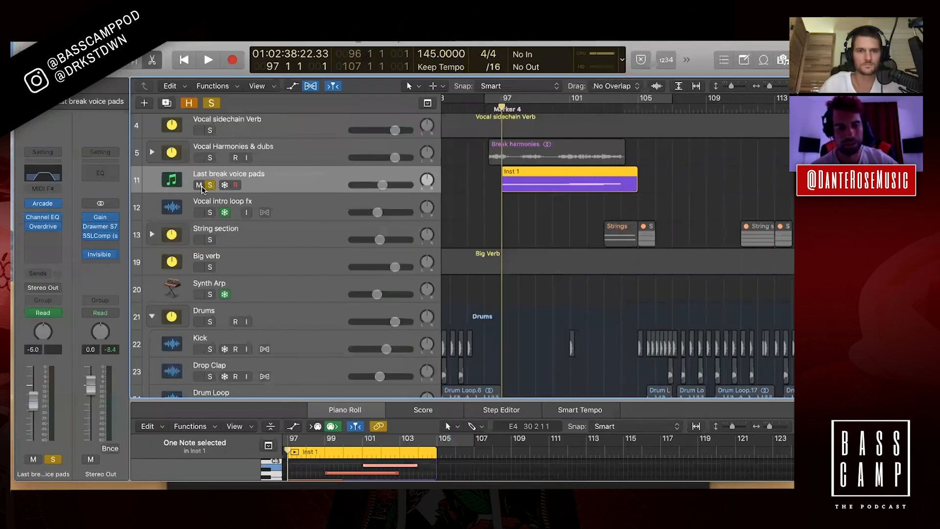
Audition the Last break voice pads from bar 97, view their notes in an enlarged Piano Roll and unsolo the track
key("space")
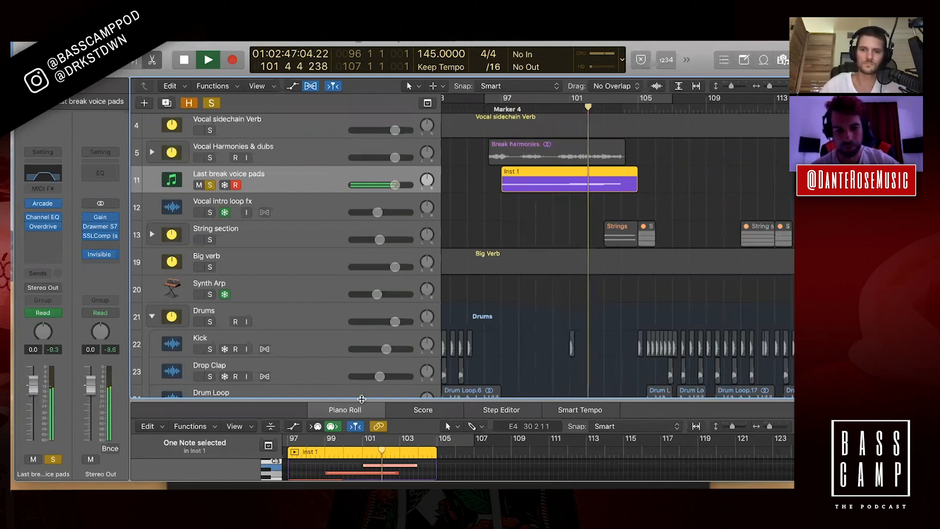
key("space")
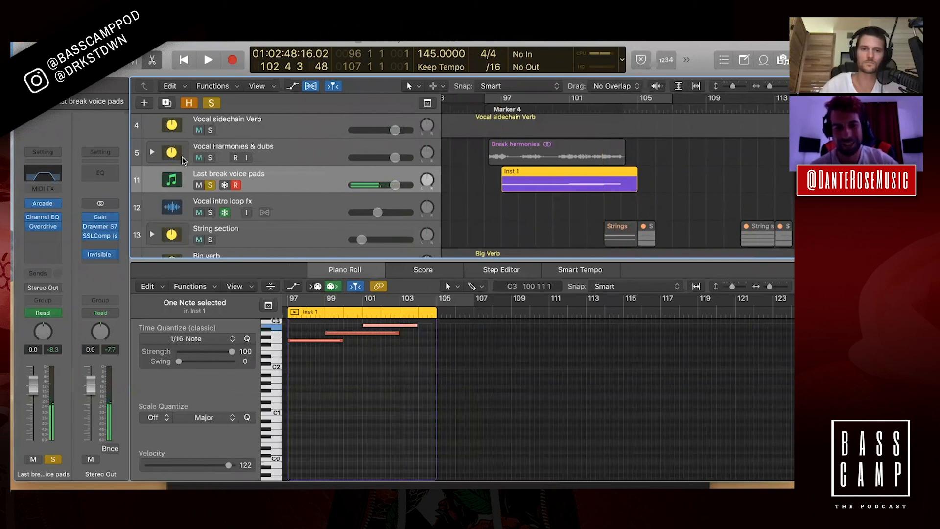
left_click_drag(244, 259, 244, 399)
key("s")
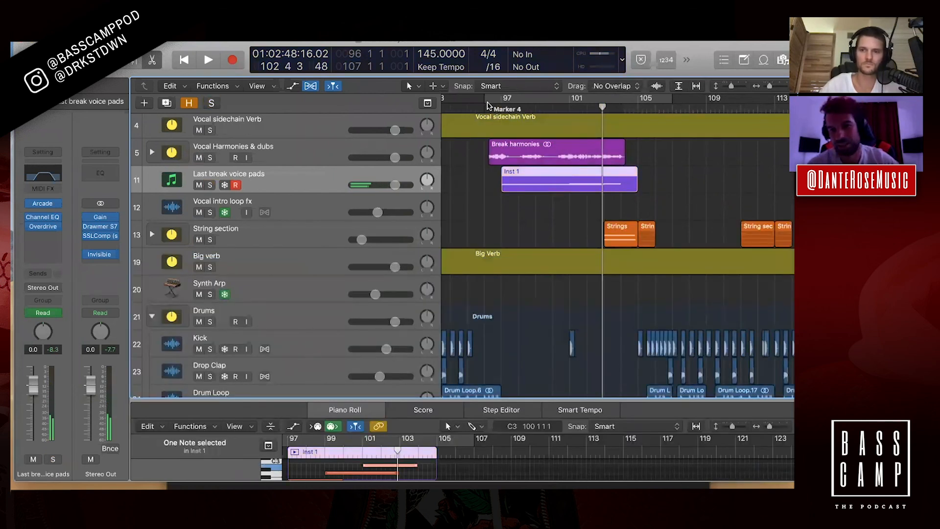
Return the playhead to bar 96 at the start of the last break and select the Long horns track
left_click(493, 107)
scroll(558, 274, "down", 6)
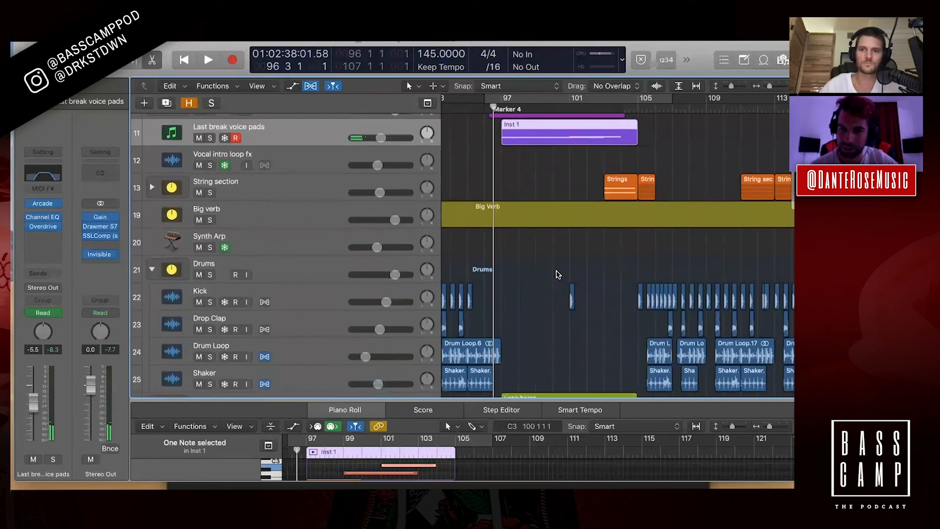
scroll(558, 274, "down", 4)
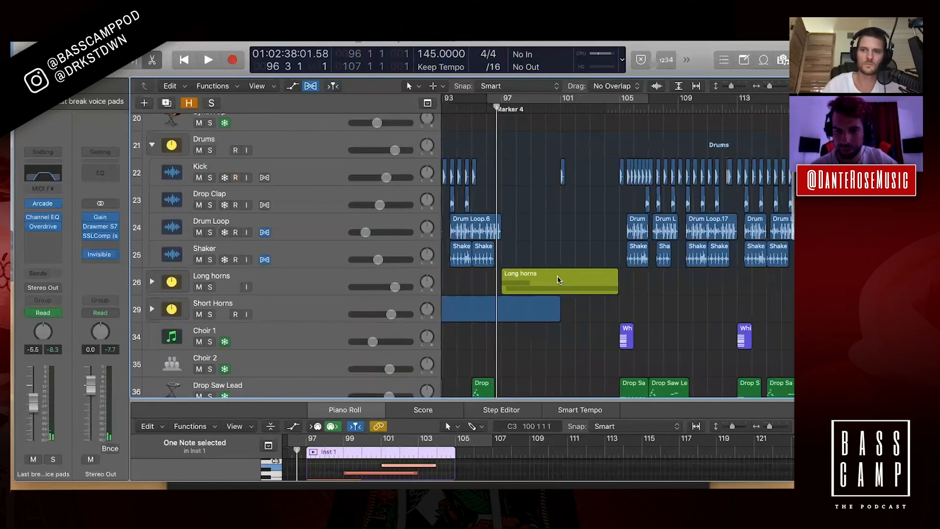
left_click(226, 289)
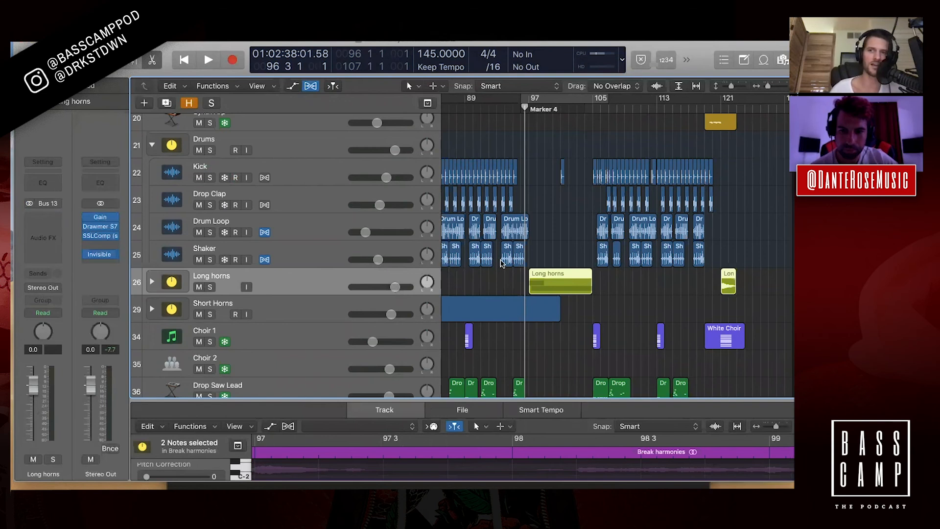
Reselect the Last break voice pads track and bring its Arcade instrument window back into view
scroll(503, 270, "up", 7)
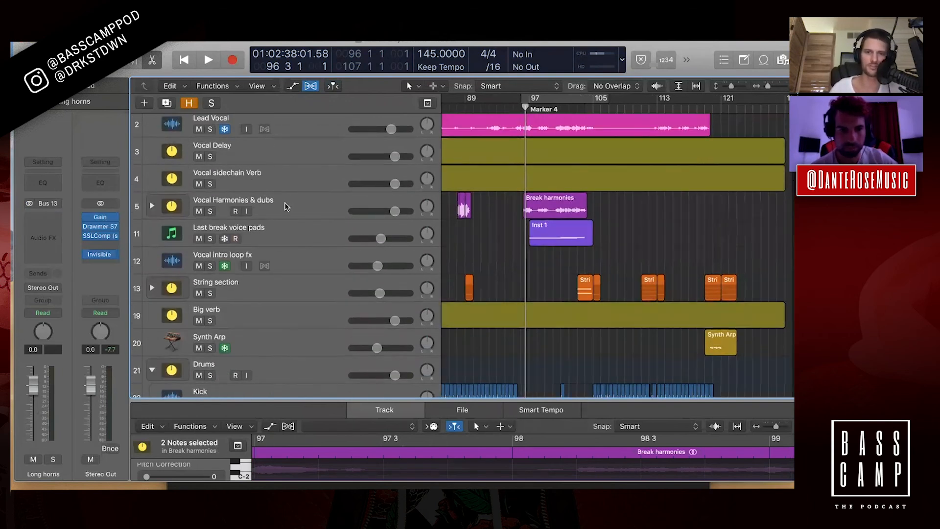
left_click(287, 207)
left_click(289, 246)
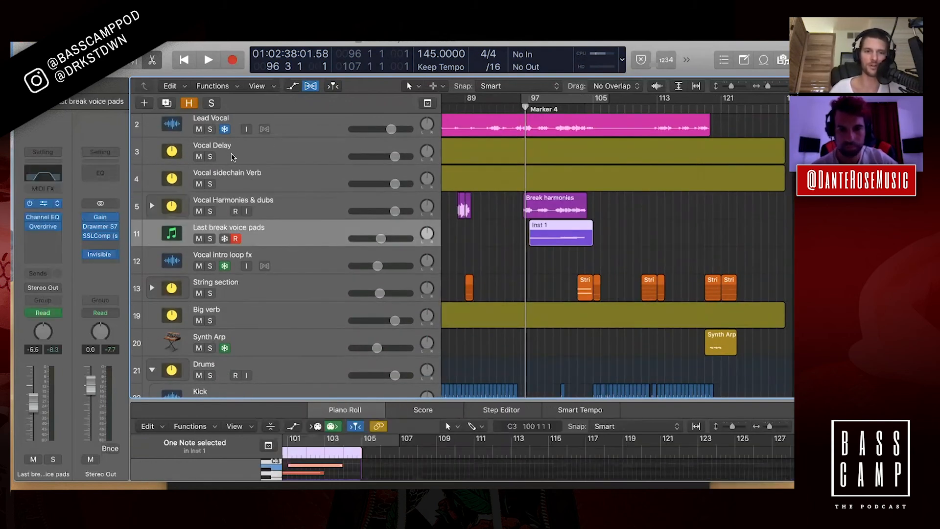
key("v")
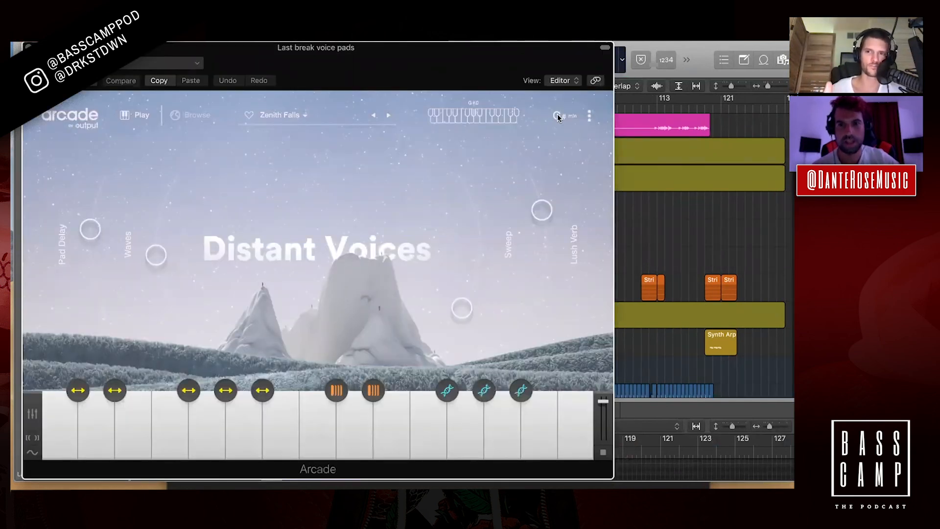
Reposition the Arcade window, view its session key and octave options, and close the list without changing the key
left_click_drag(536, 68, 546, 142)
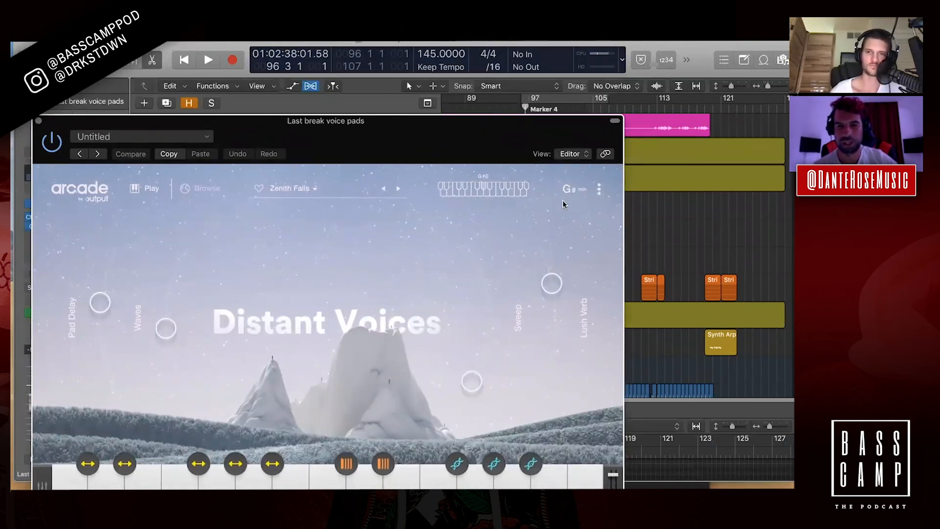
left_click_drag(504, 143, 505, 88)
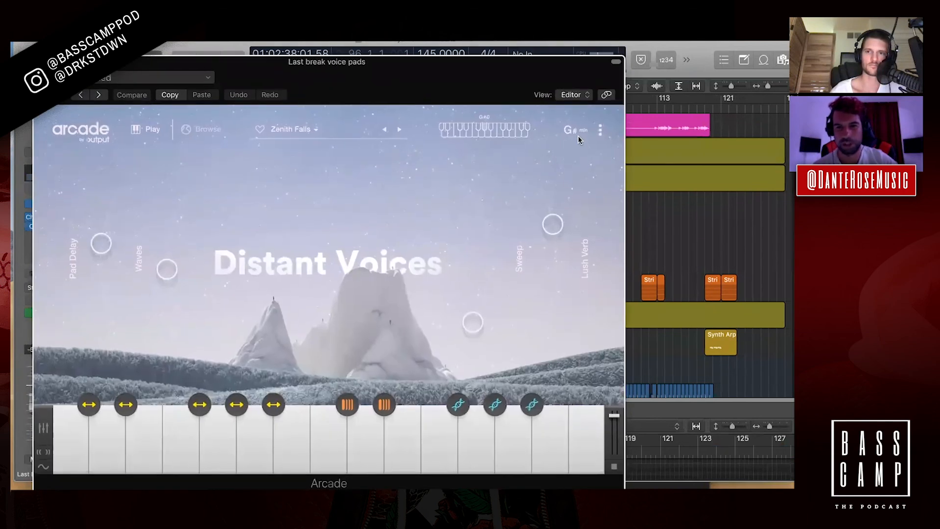
left_click(579, 132)
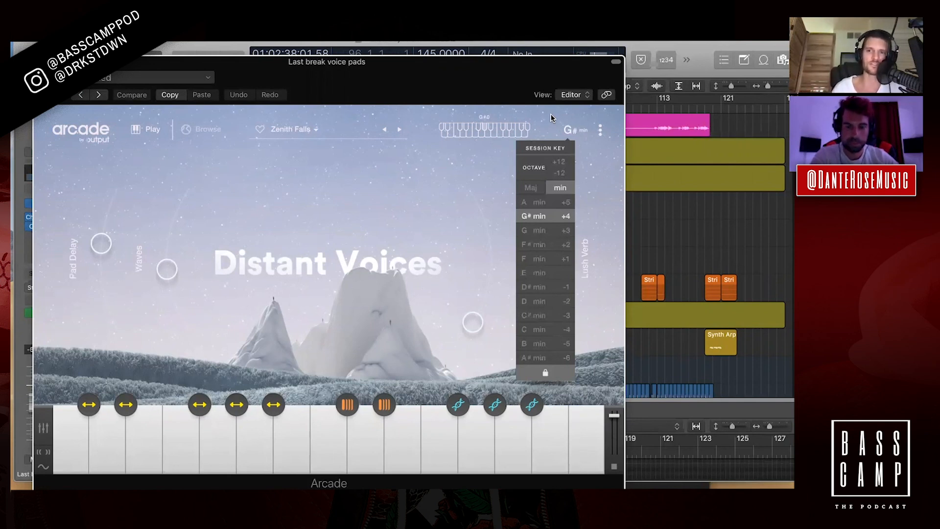
left_click(552, 117)
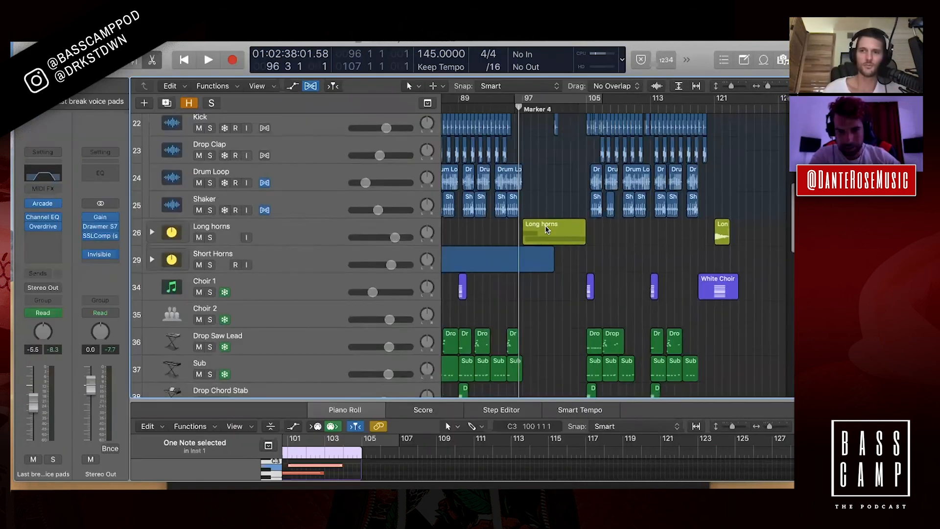
Place the playhead at bar 72, near the end of the earlier Long horns and White Choir Monster regions
scroll(547, 229, "down", 4)
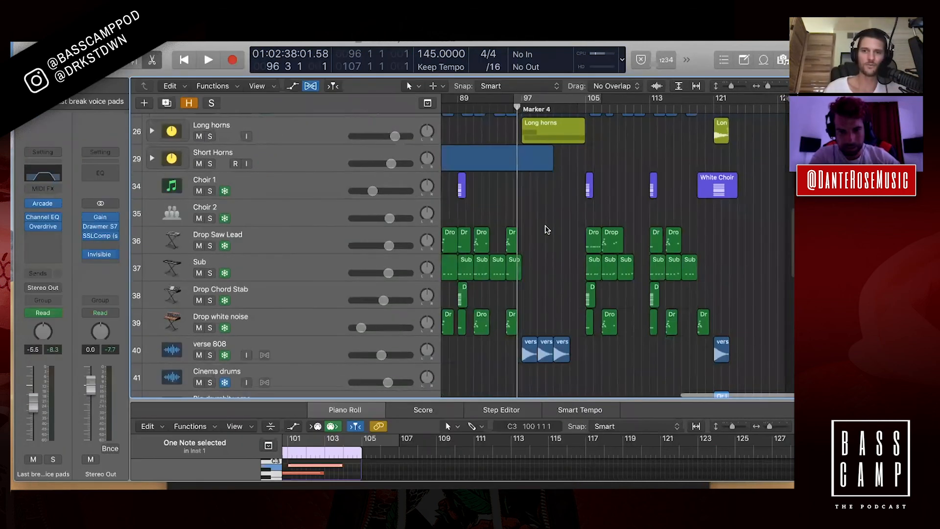
scroll(547, 229, "left", 6)
scroll(547, 229, "up", 1)
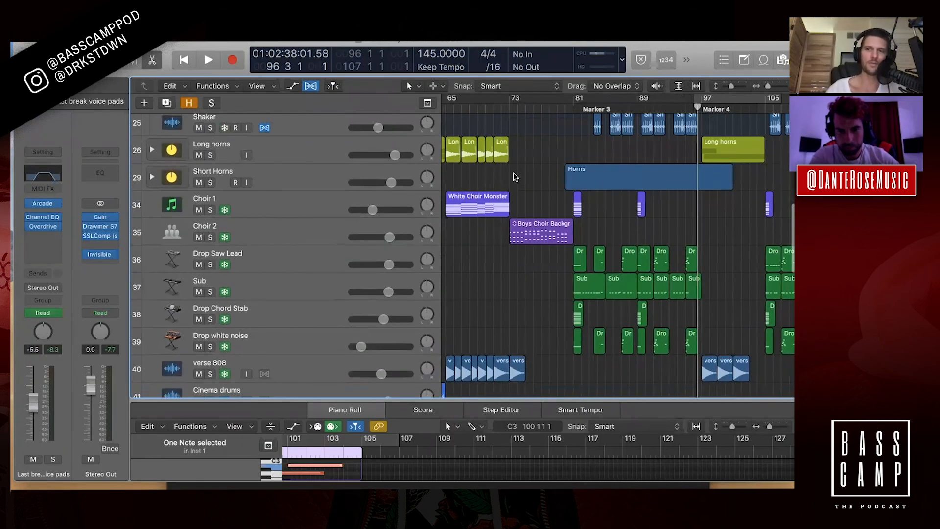
left_click(500, 108)
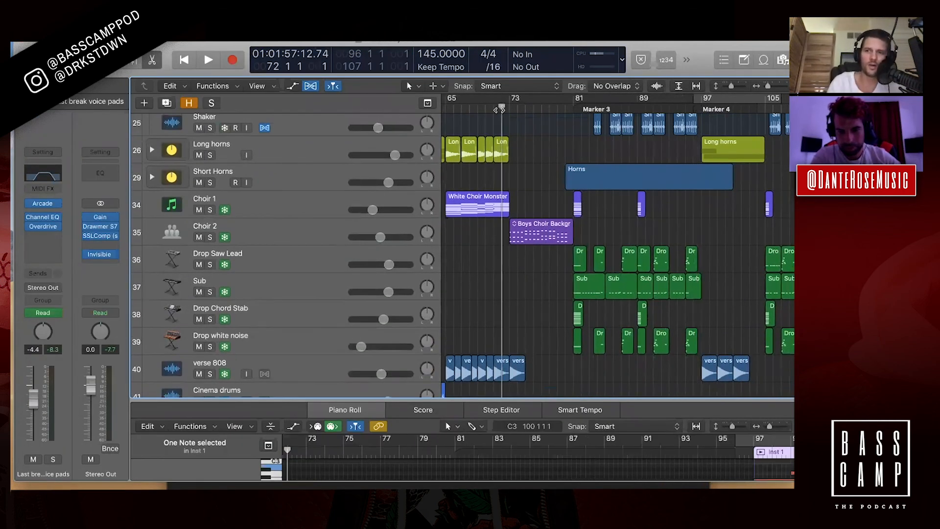